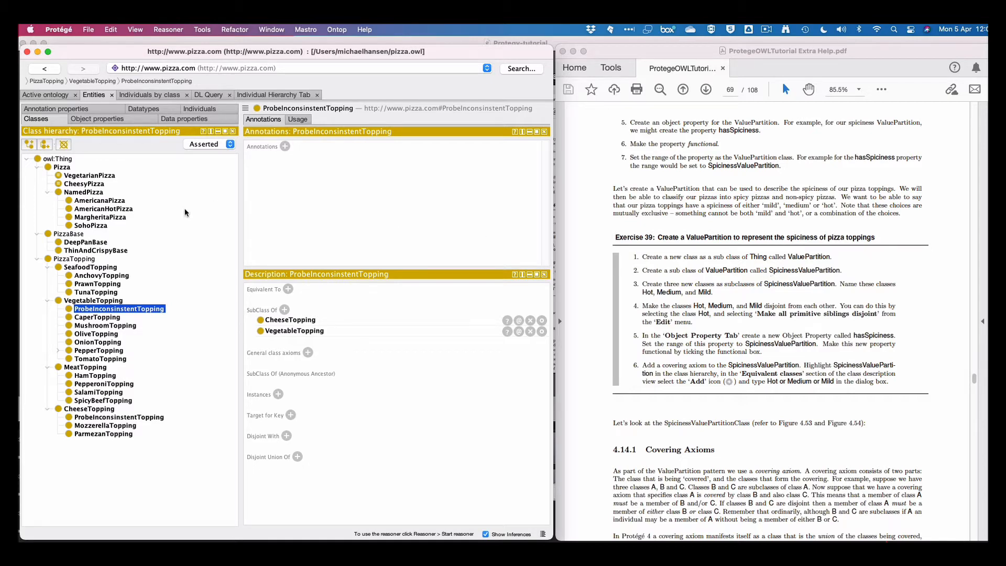
Create a subclass of owl:Thing named ValuePartition
click(66, 161)
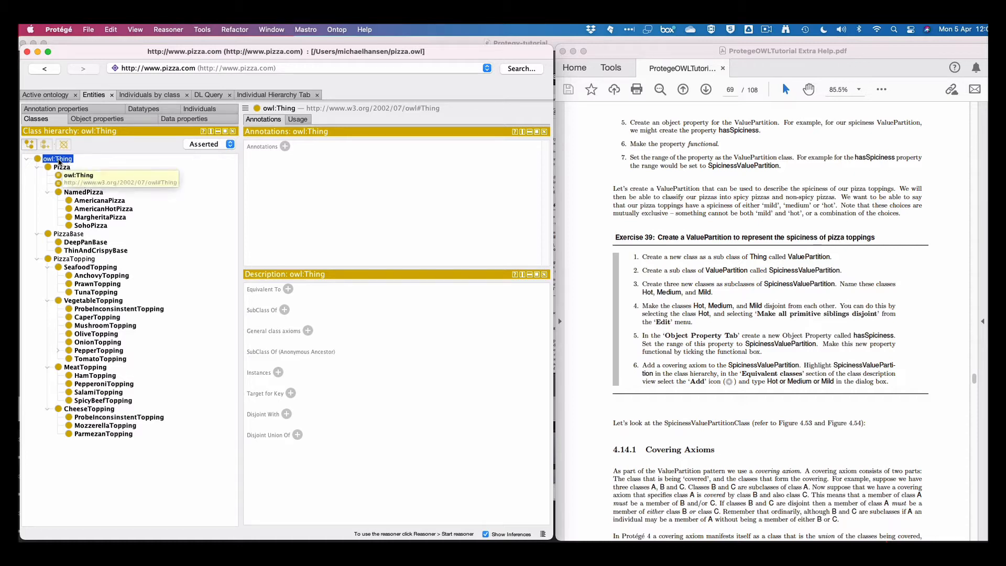
click(29, 145)
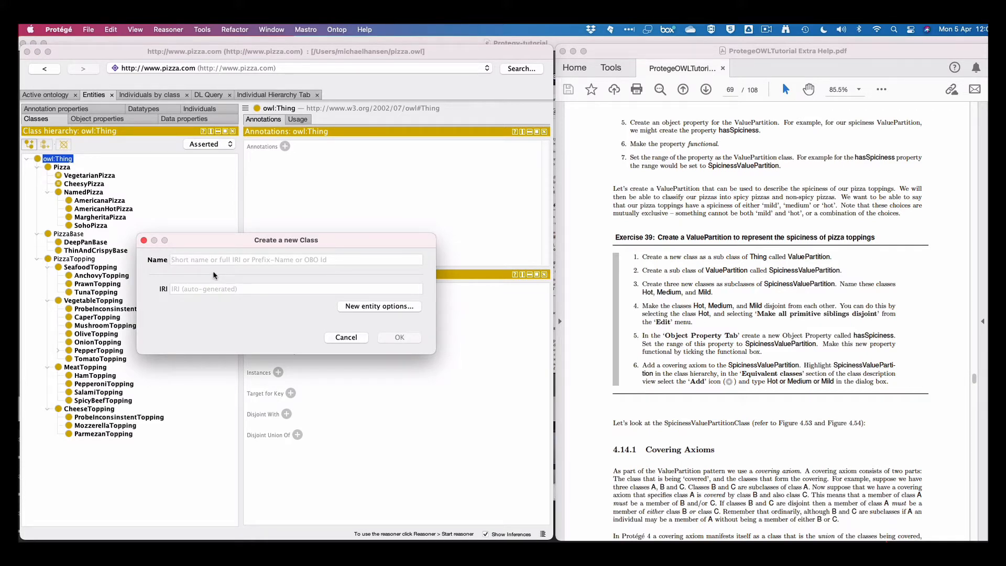
text(Value)
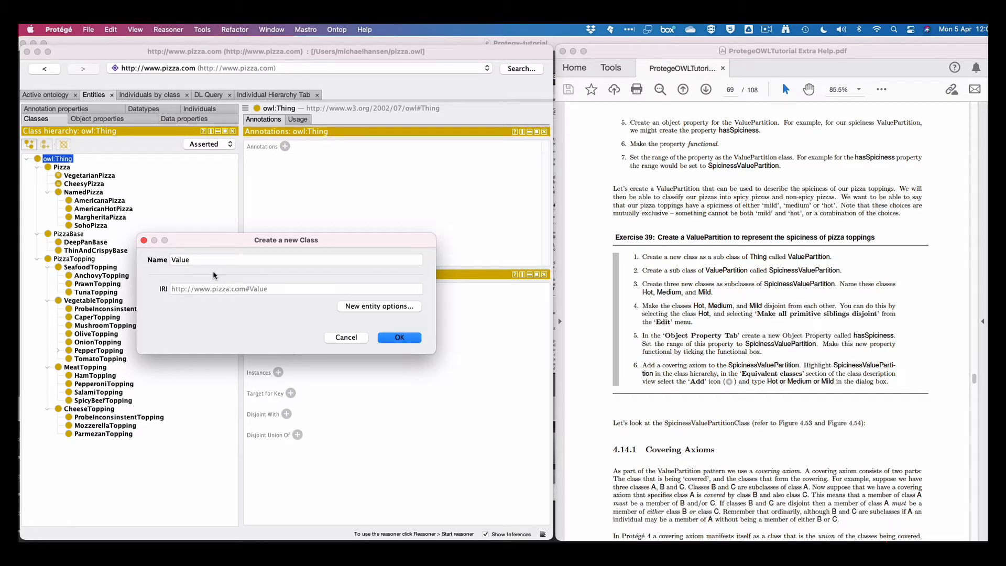
text(partition)
click(195, 259)
key(BackSpace)
text(P)
click(398, 338)
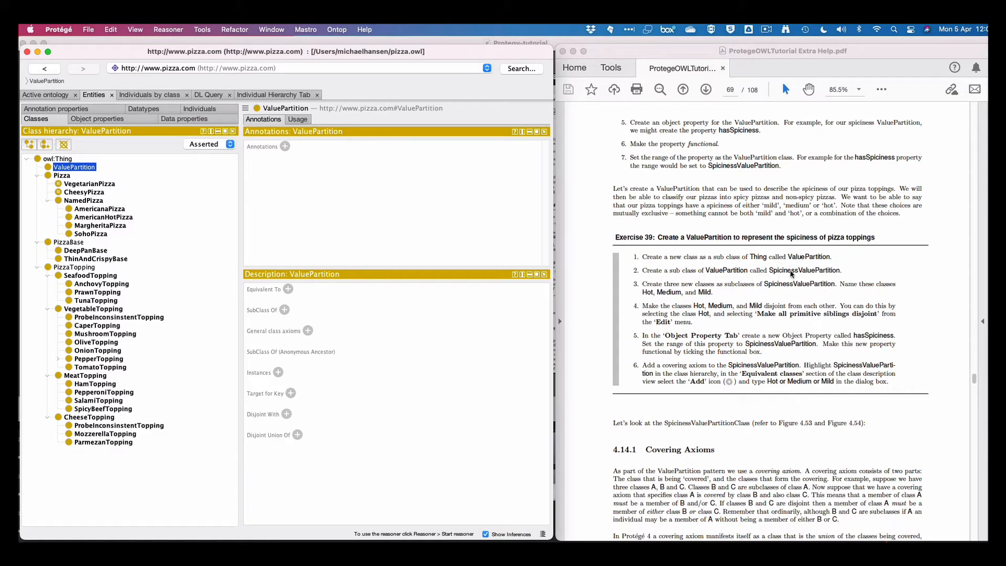
Create a subclass of ValuePartition named SpicinessValuePartition, copying the name from the tutorial PDF's Exercise 39
drag(768, 272, 837, 272)
key(super+c)
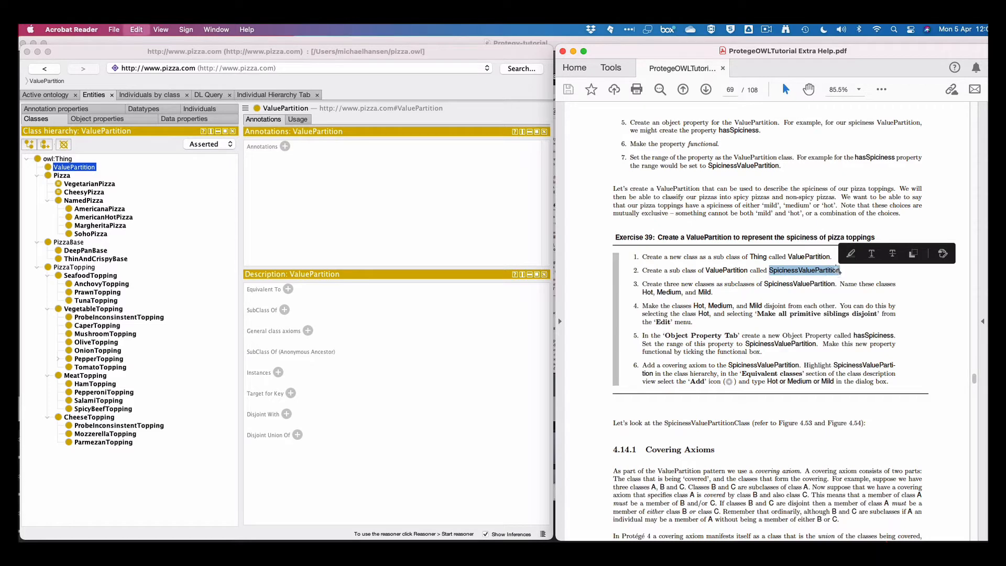
click(71, 169)
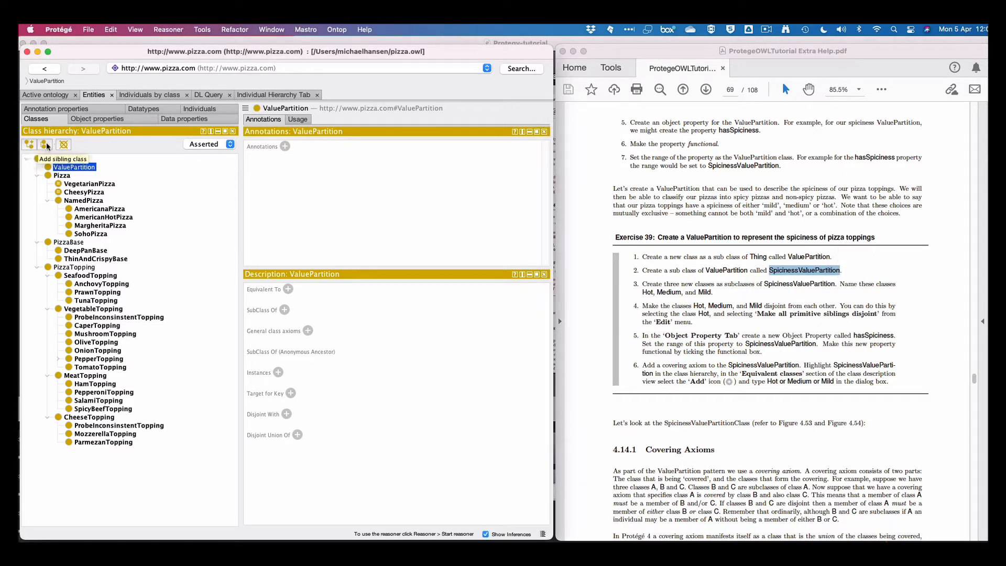
click(29, 144)
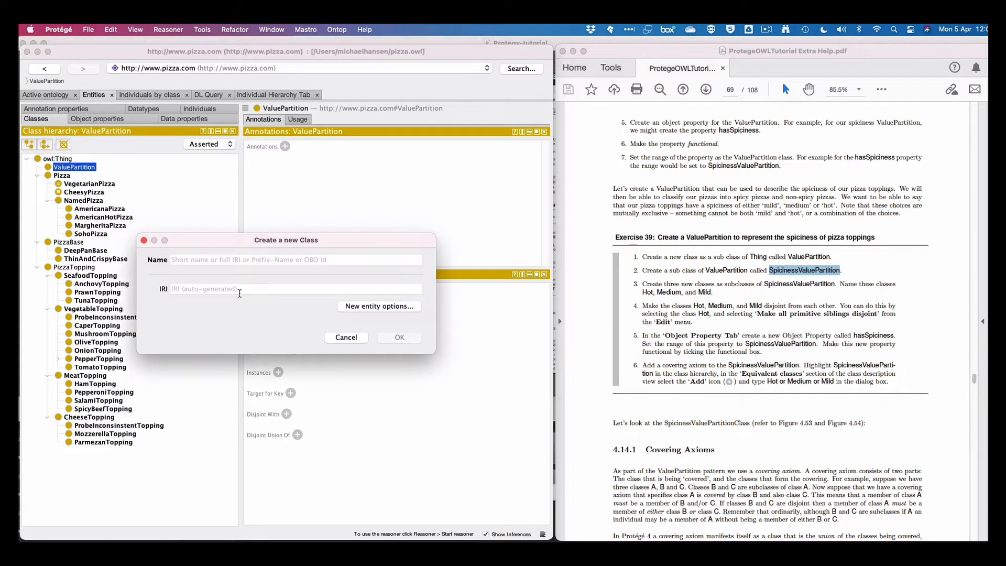
key(super+v)
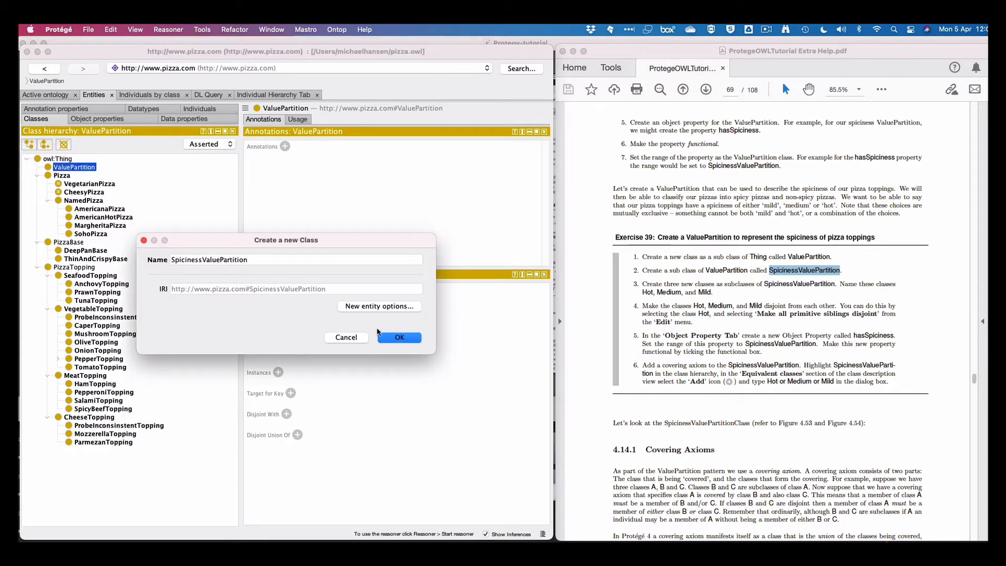
click(400, 338)
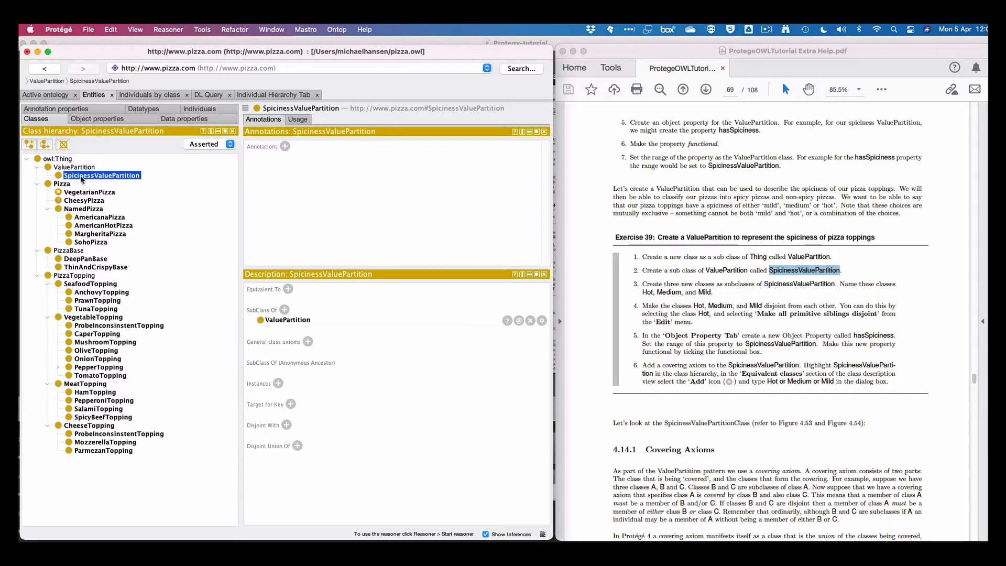
Create the class Hot under SpicinessValuePartition and add Medium as its sibling class
click(30, 144)
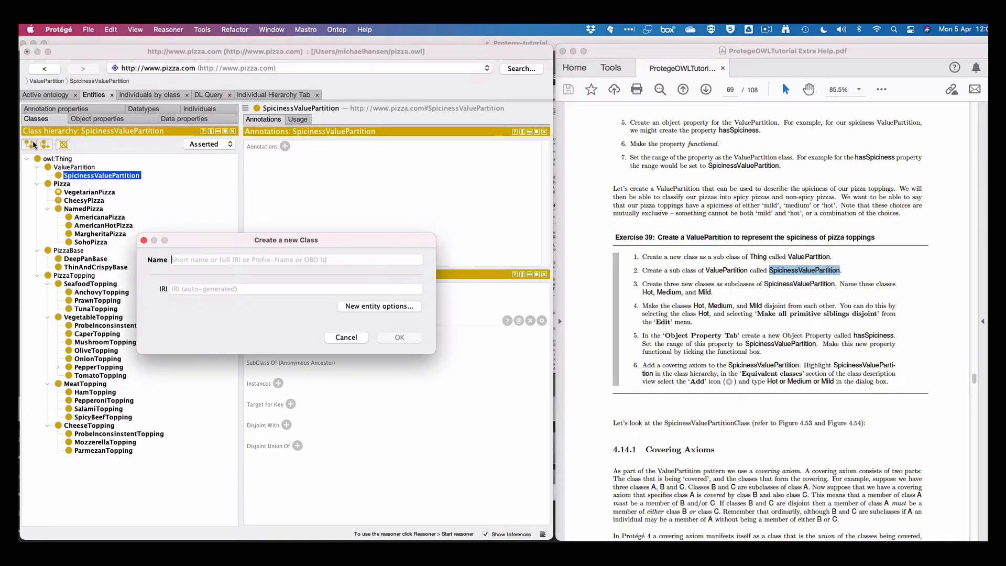
text(Ho)
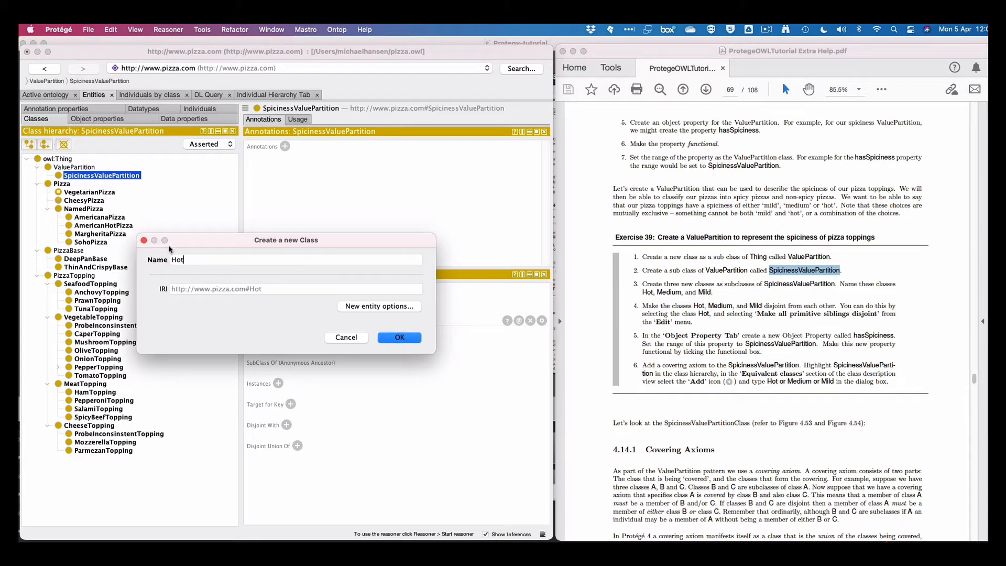
text(t)
click(401, 337)
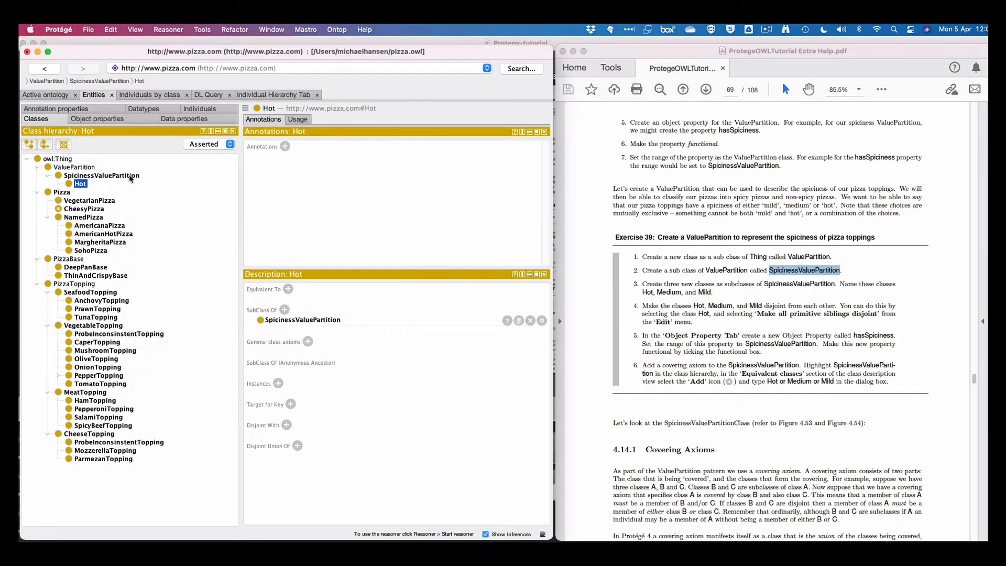
click(50, 147)
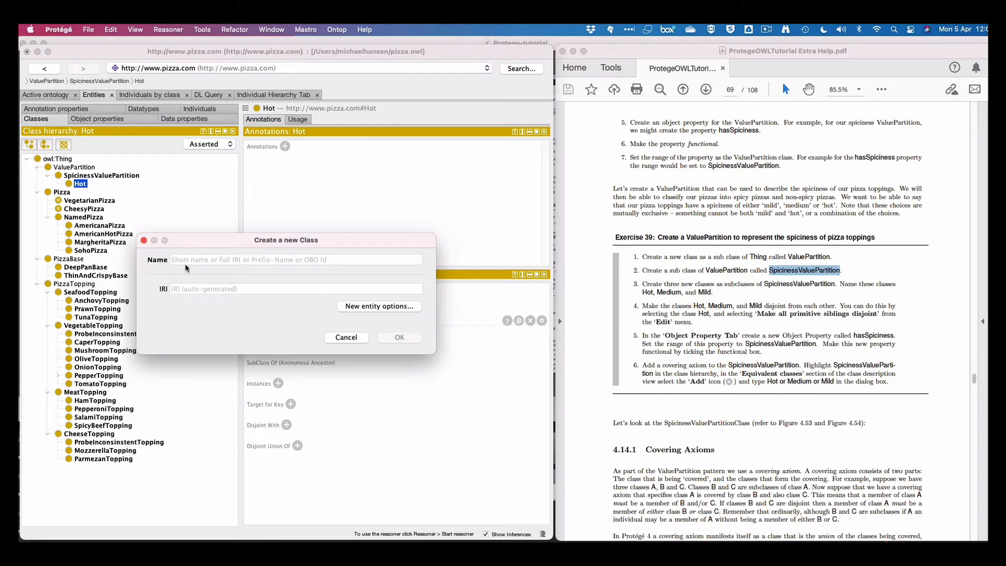
text(Medium)
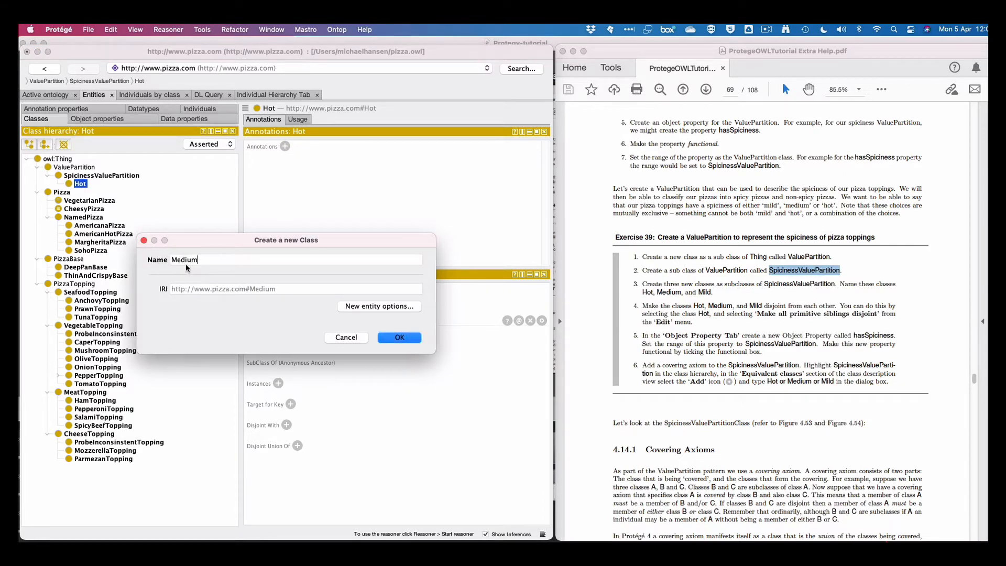
key(Return)
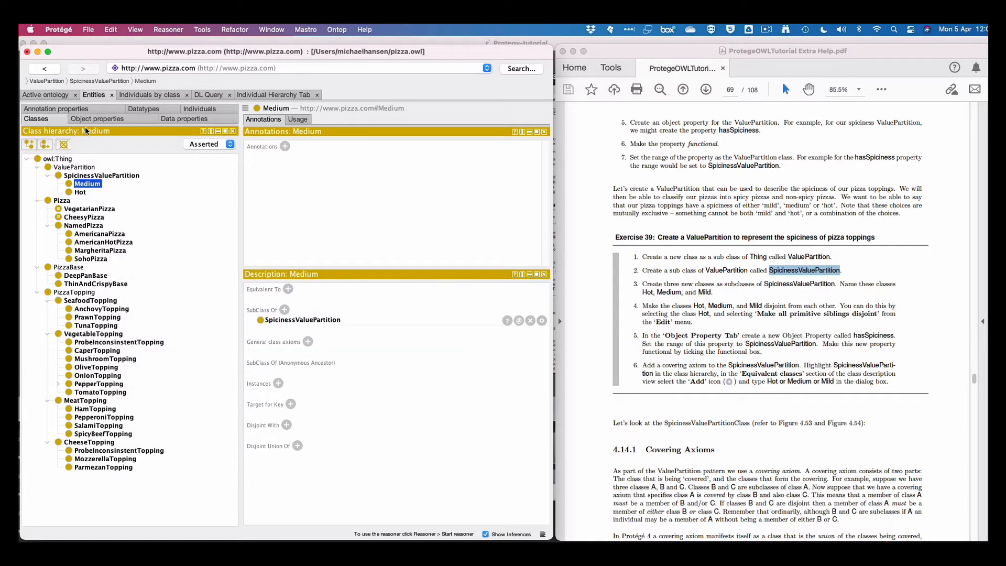
Add a sibling class of Medium named Mild under SpicinessValuePartition
click(46, 145)
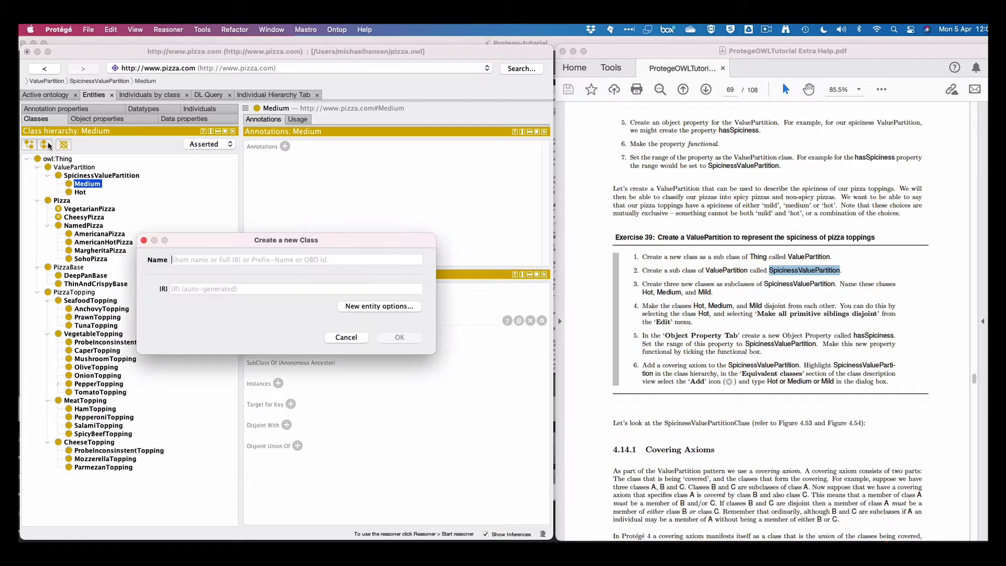
text(<il)
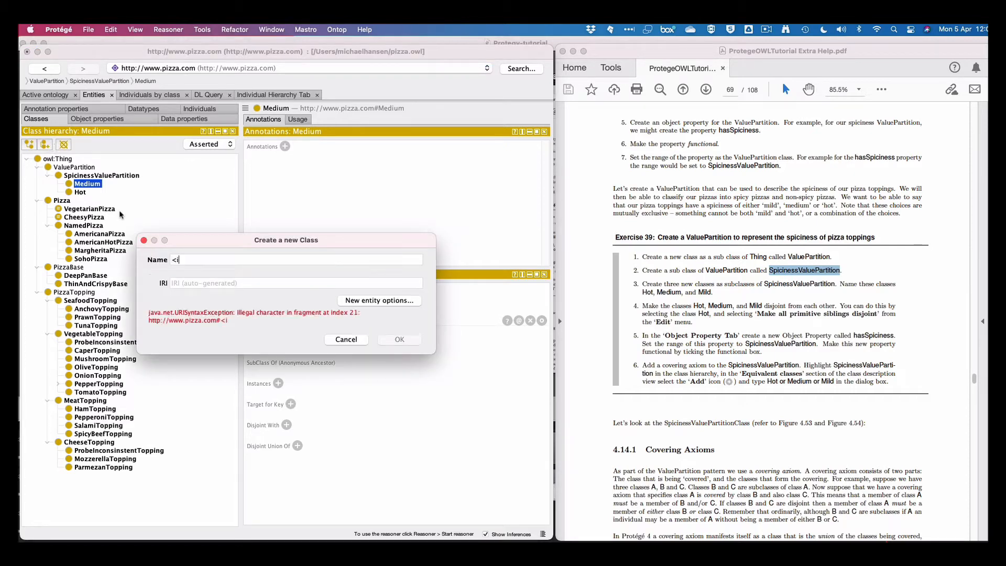
key(BackSpace)
key(BackSpace)
key(BackSpace)
text(Mild)
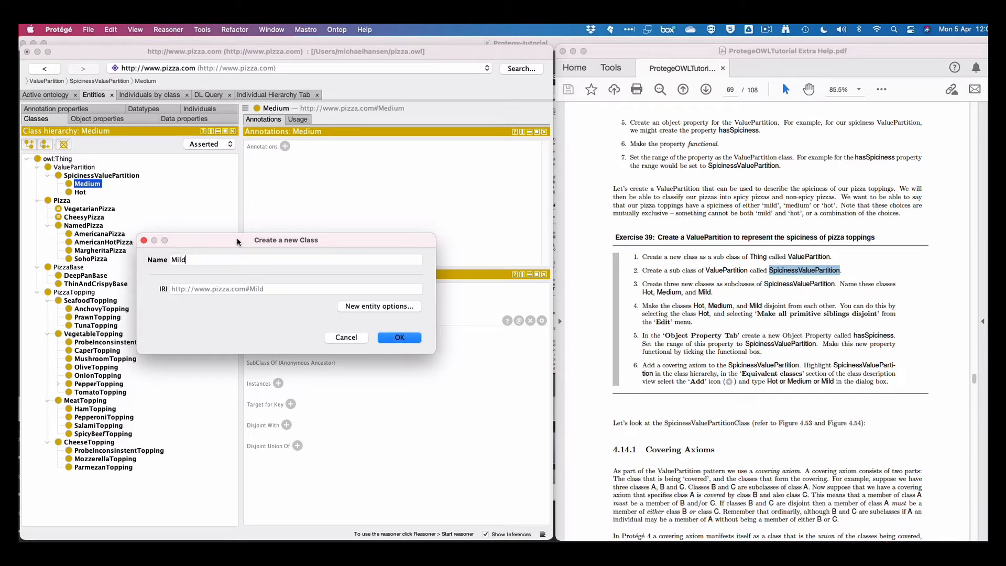
click(393, 336)
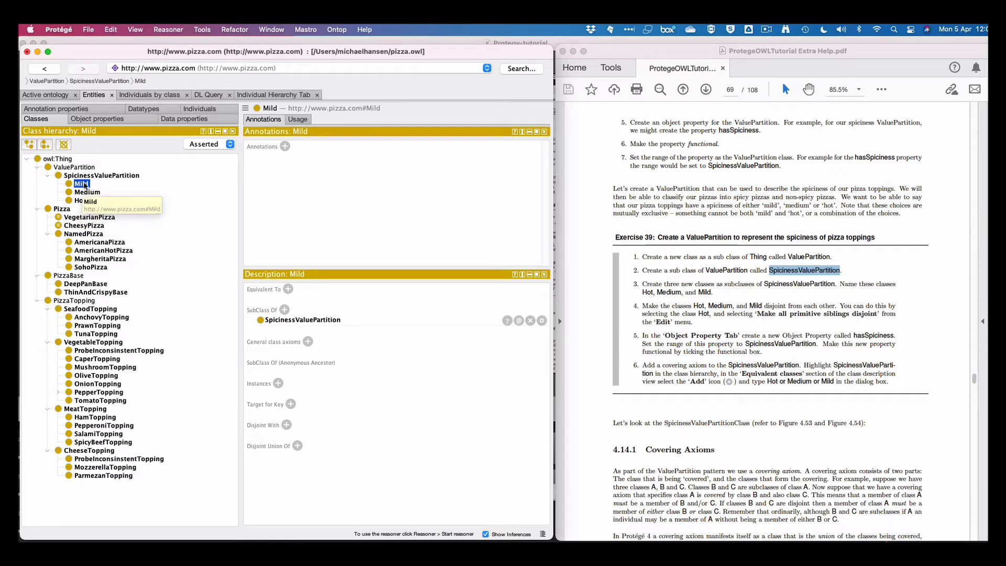
Make the class Mild disjoint with the classes Medium and Hot
click(286, 424)
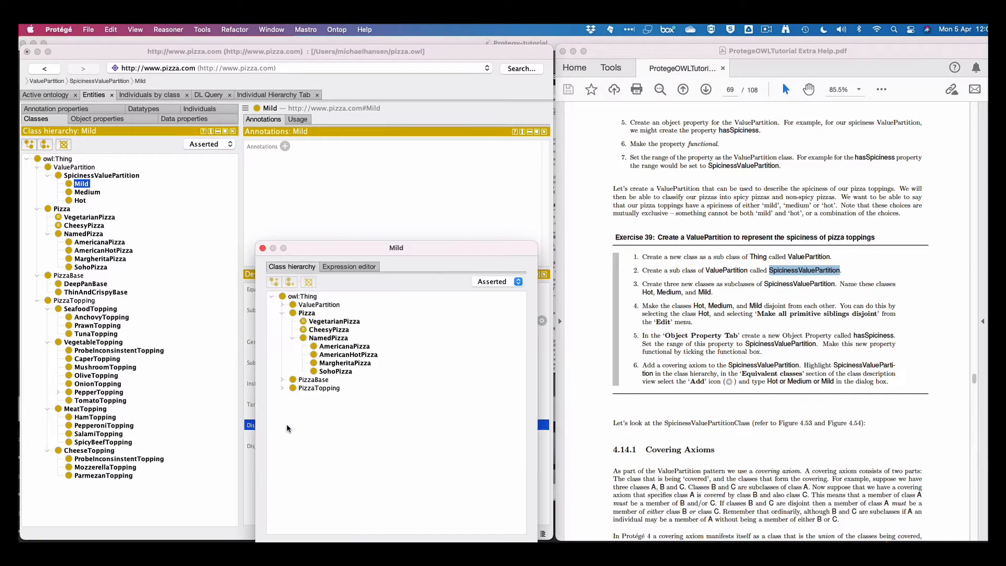
click(283, 305)
click(293, 313)
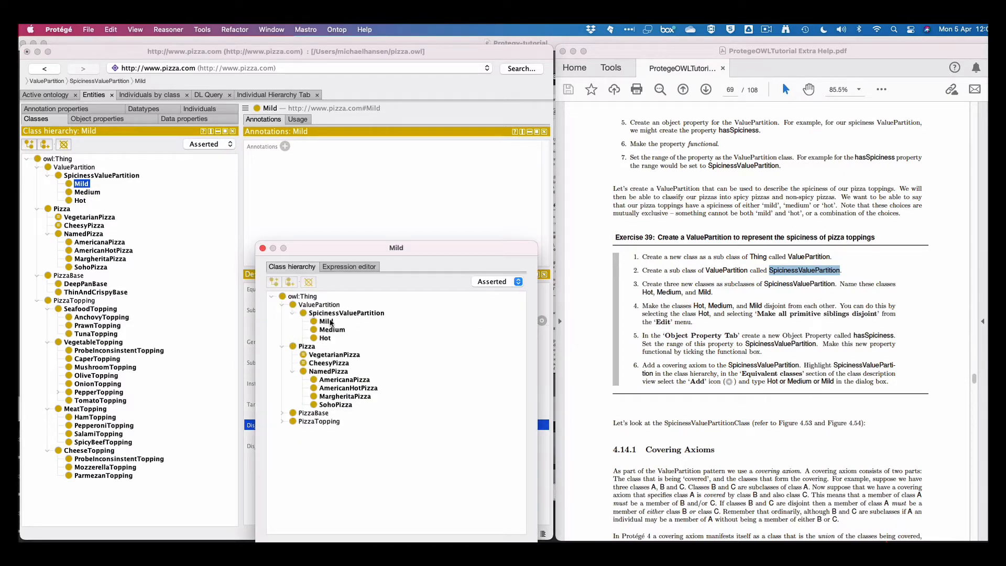
click(330, 330)
shift+click(325, 338)
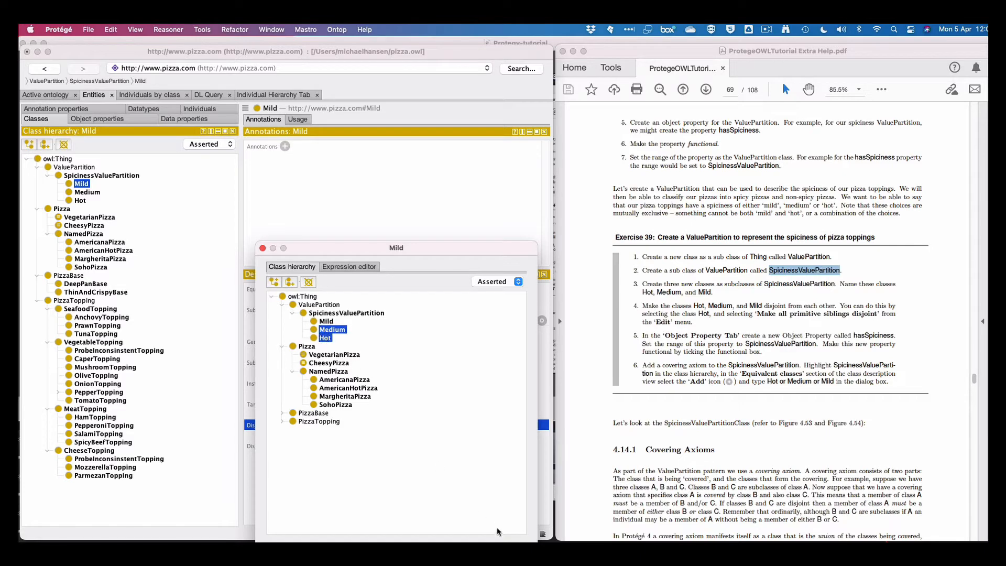
key(Return)
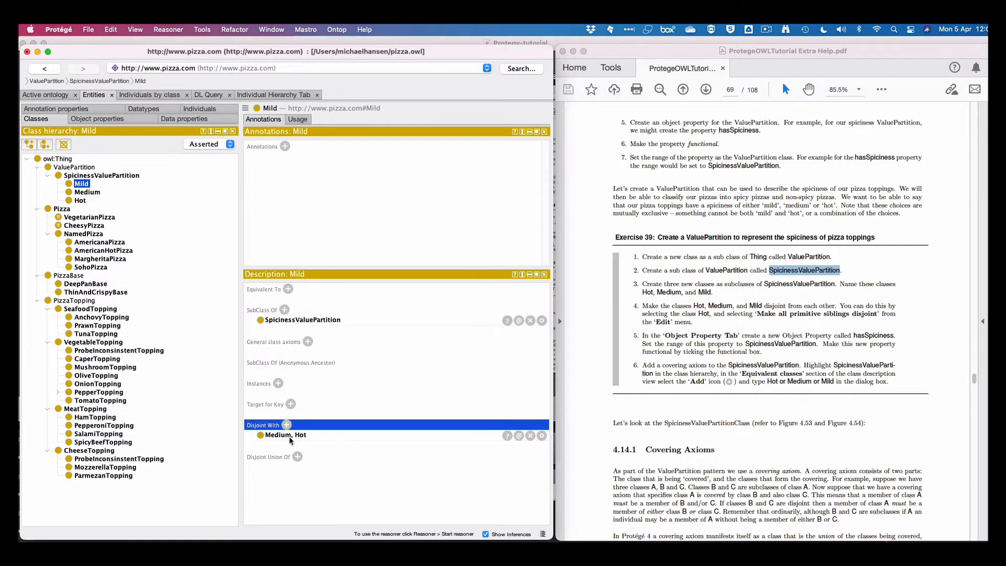
Check the disjoint classes of Mild, Medium and Hot, and look for a command that makes all primitive siblings disjoint
click(80, 200)
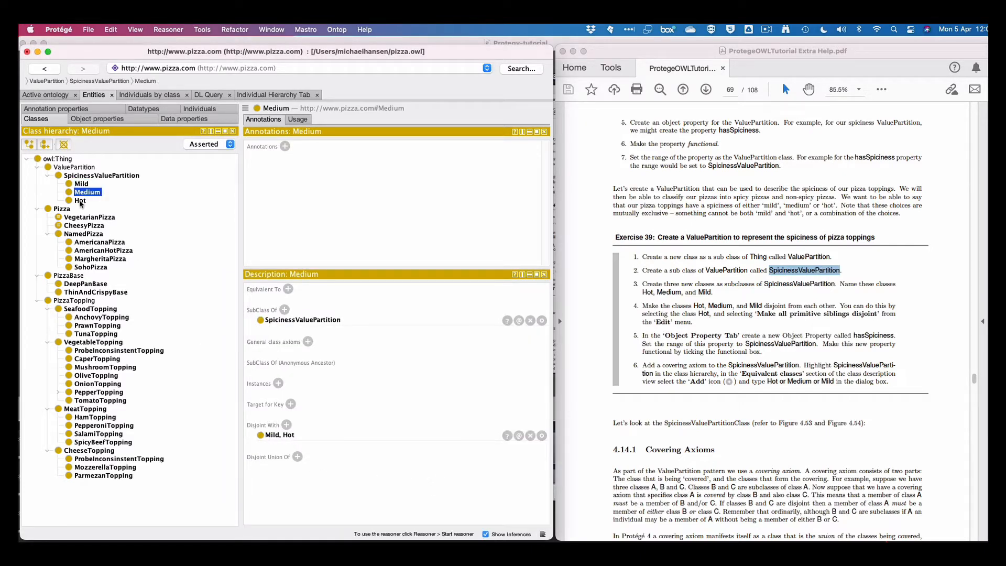
click(81, 184)
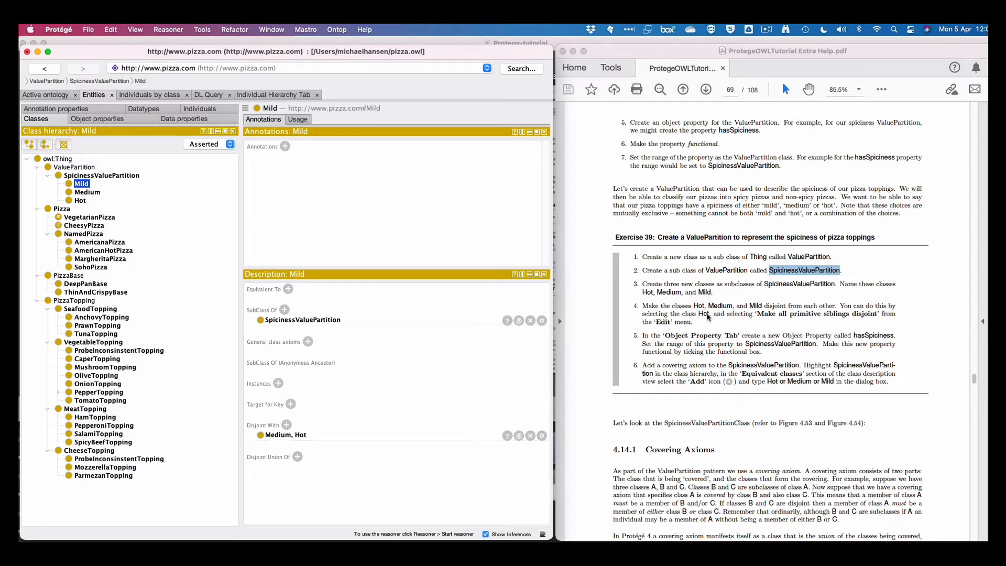
click(80, 201)
right_click(80, 202)
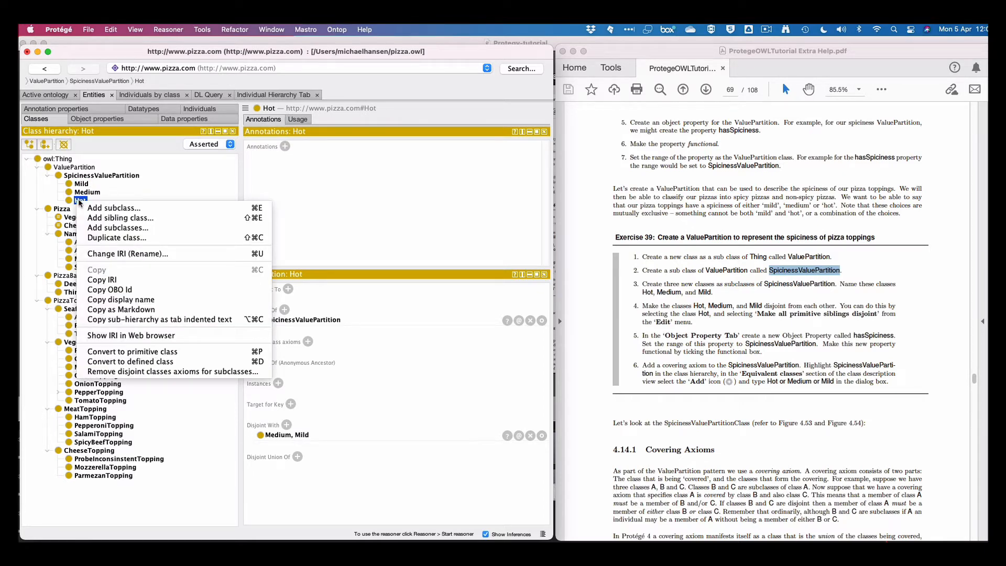
click(90, 228)
click(74, 201)
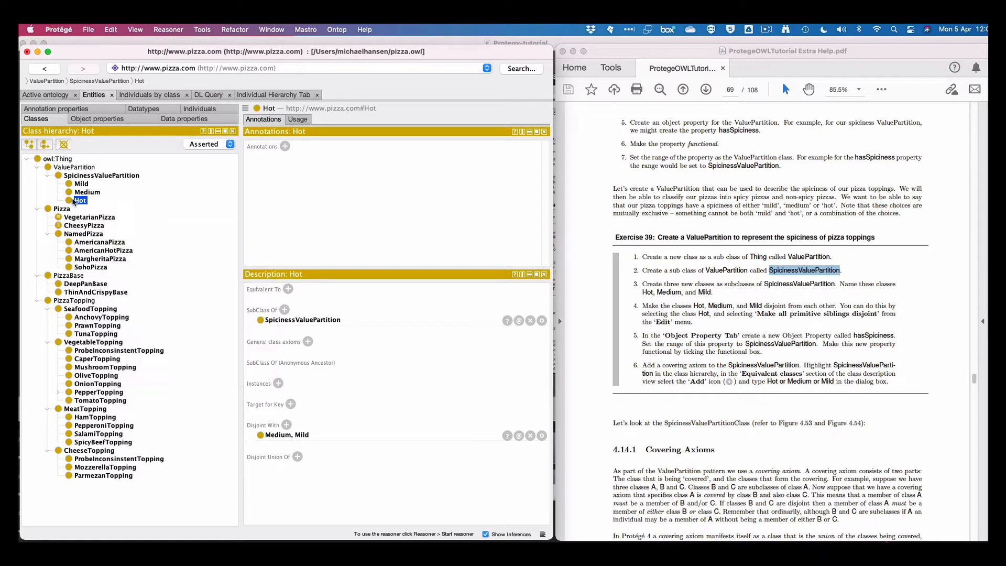
click(111, 30)
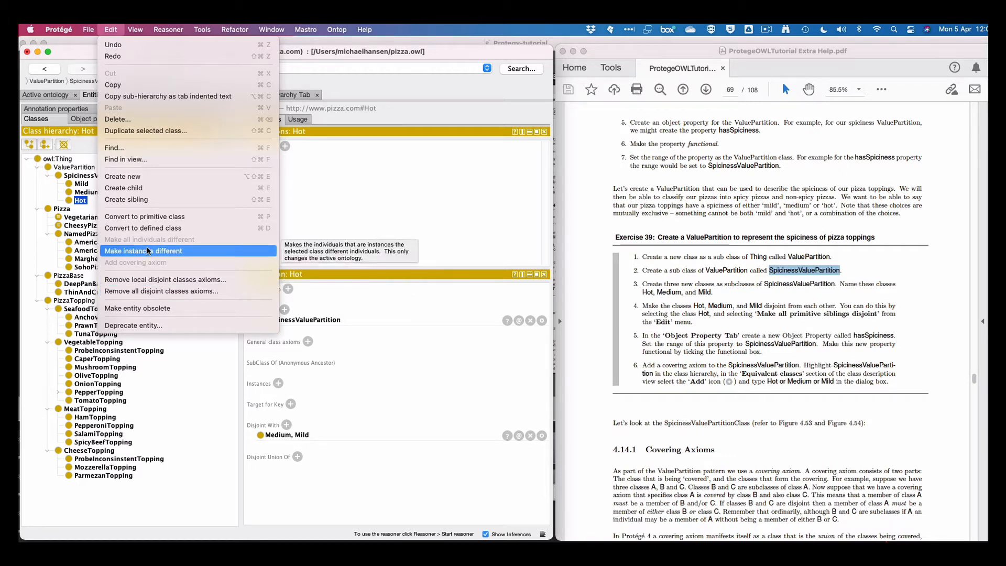
click(354, 203)
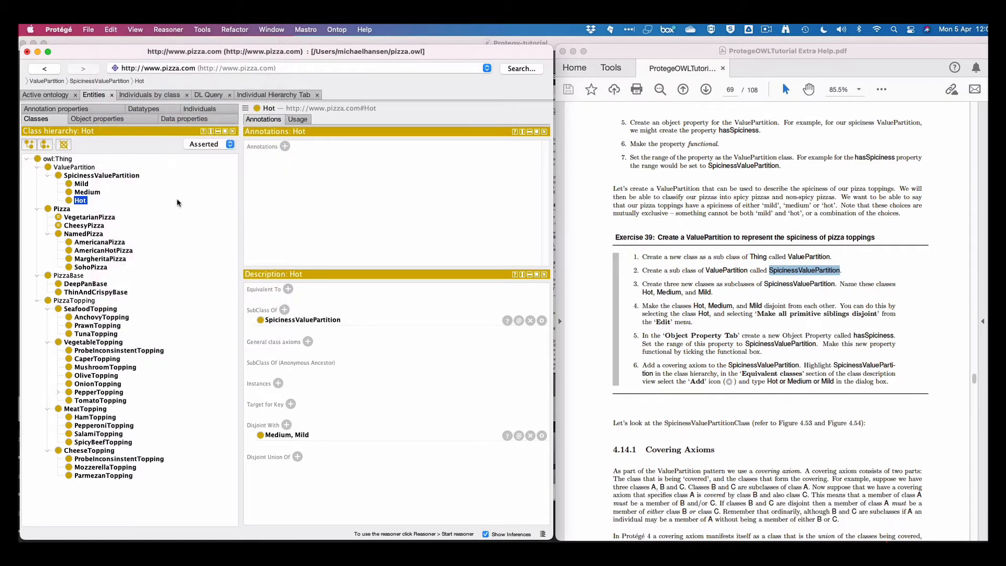
click(85, 193)
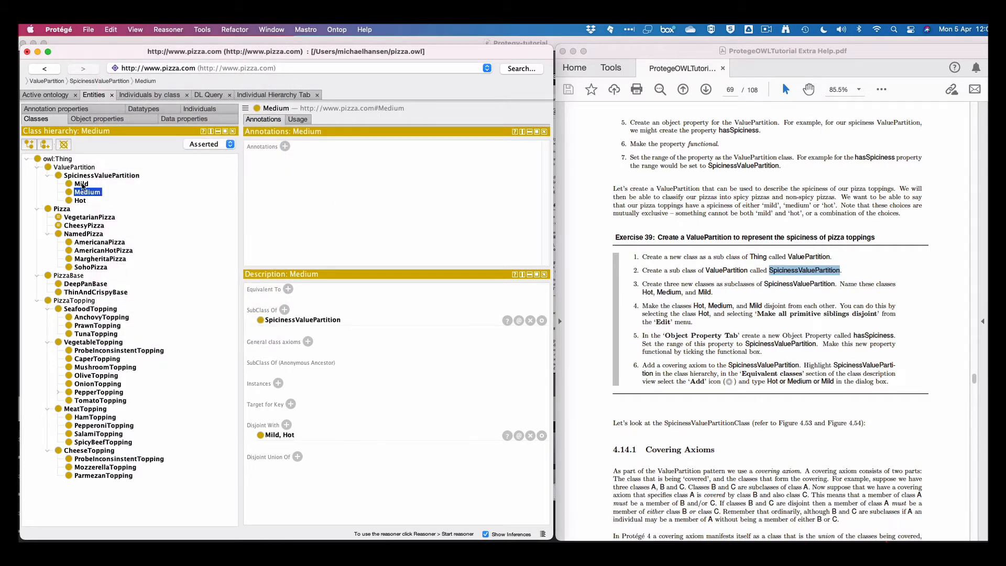
click(82, 185)
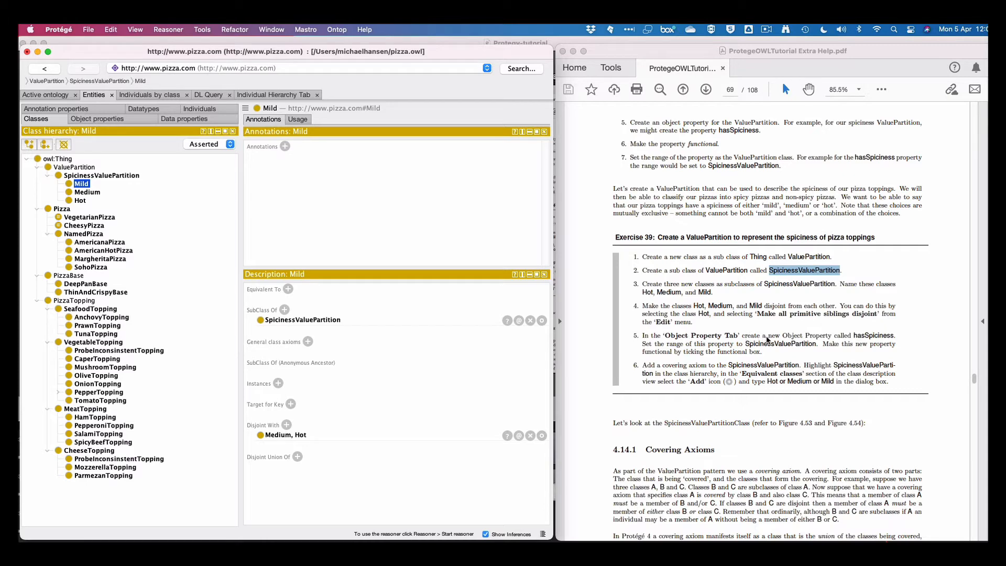
Create an object property named hasSpiciness directly under owl:topObjectProperty
scroll(788, 342, down, 1)
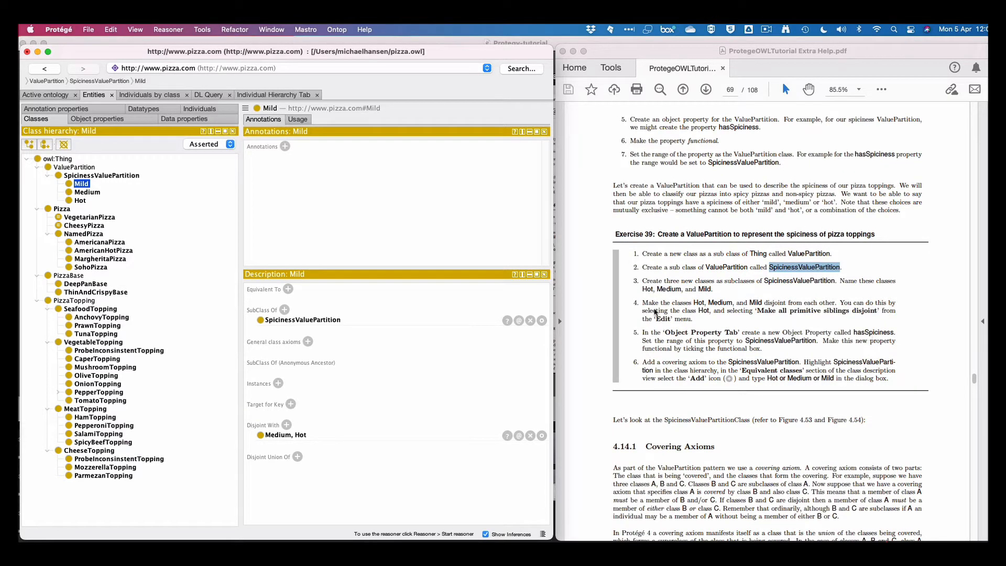
click(105, 119)
click(88, 160)
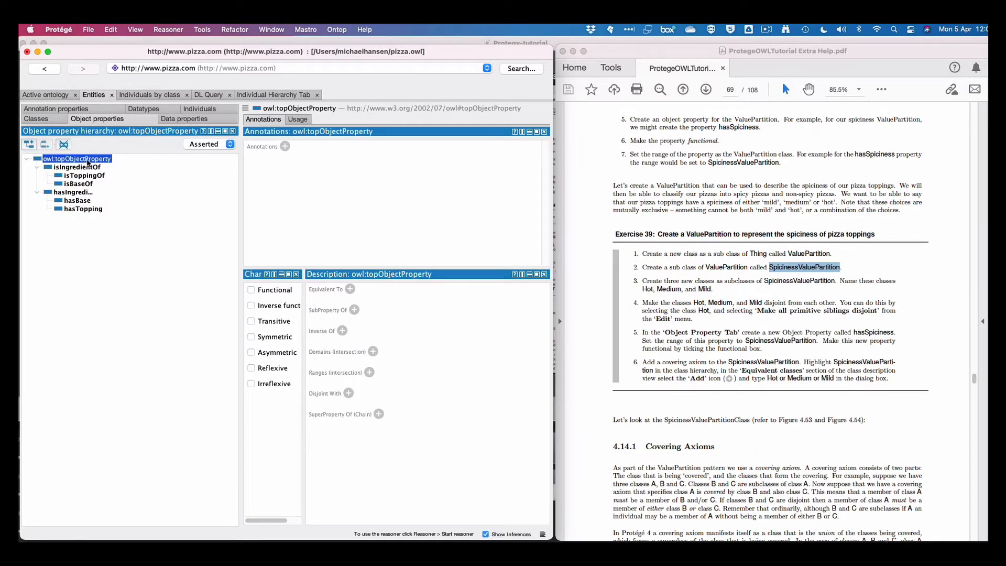
click(29, 145)
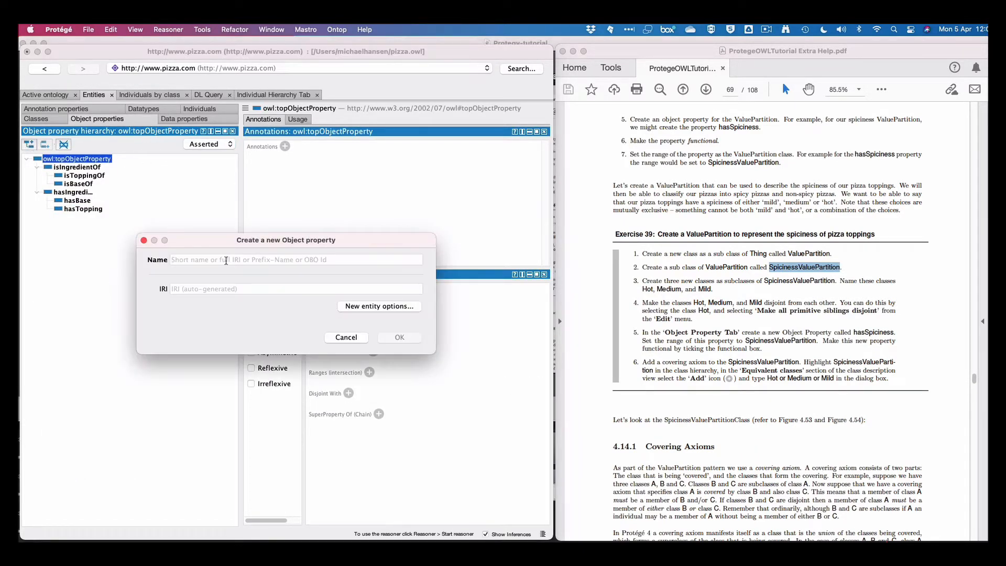
text(hasS)
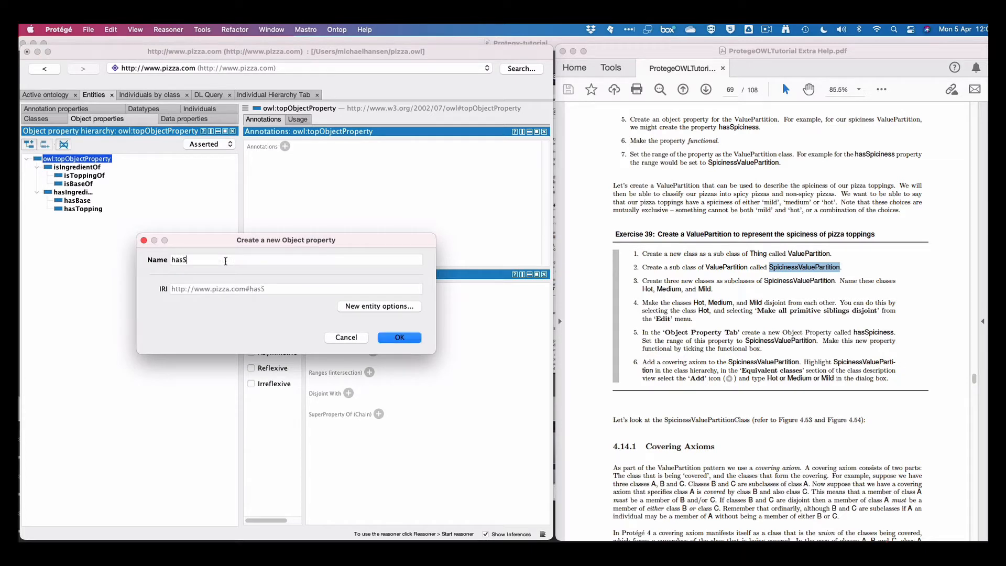
text(piciness)
click(393, 338)
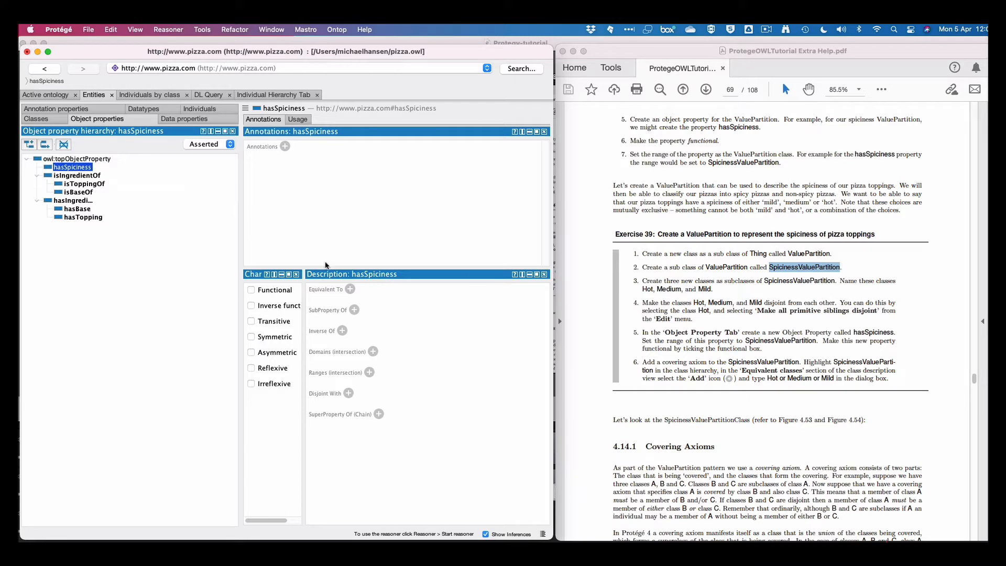
Make hasSpiciness functional and add the object restriction "hasSpiciness some SpicinessValuePartition" as its range
click(252, 290)
click(369, 372)
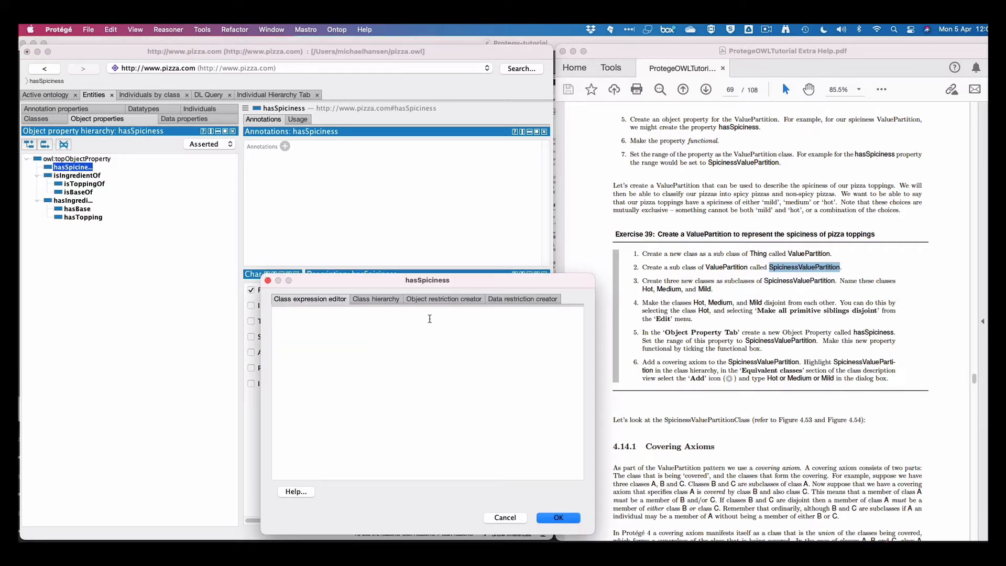
click(506, 302)
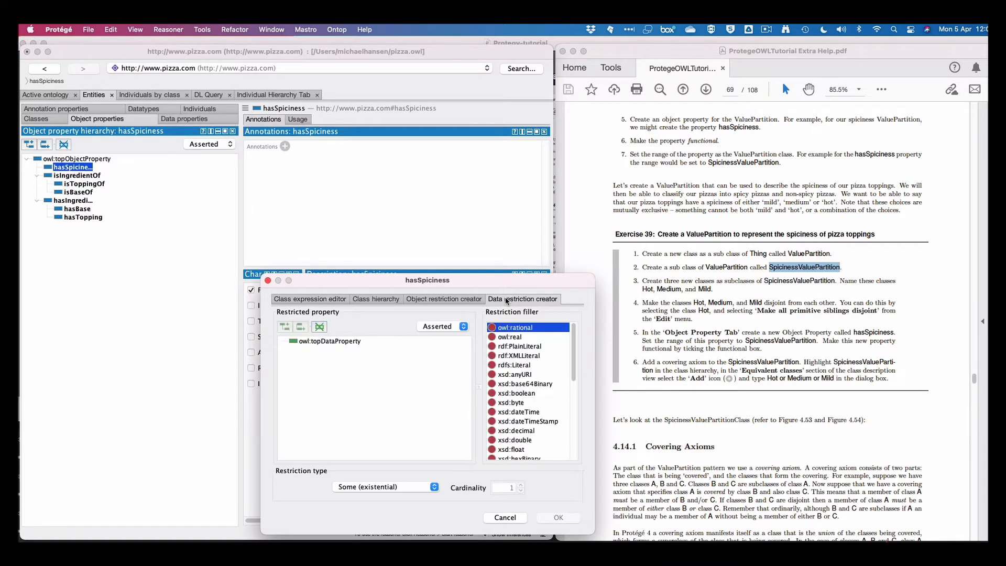
click(459, 302)
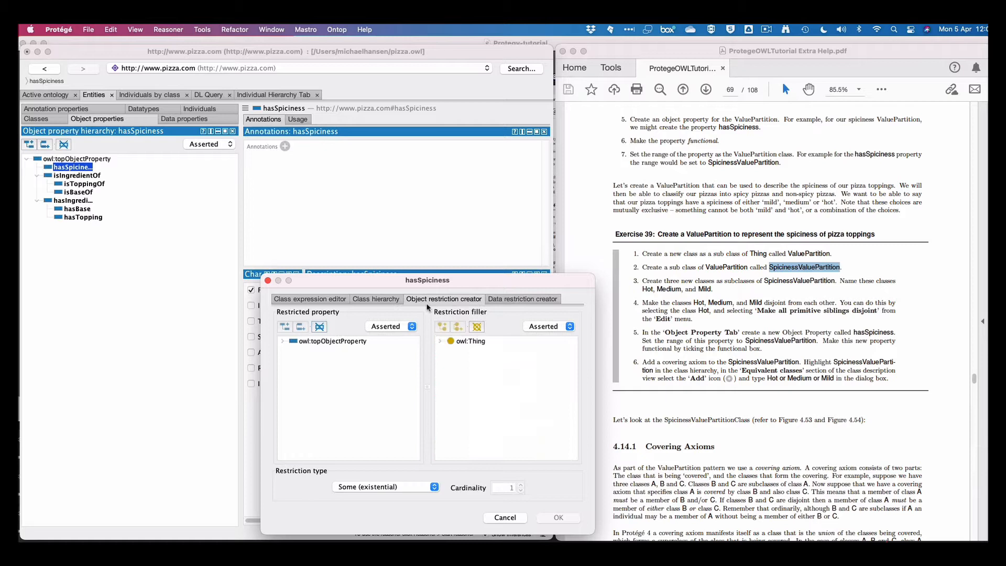
click(282, 341)
click(314, 350)
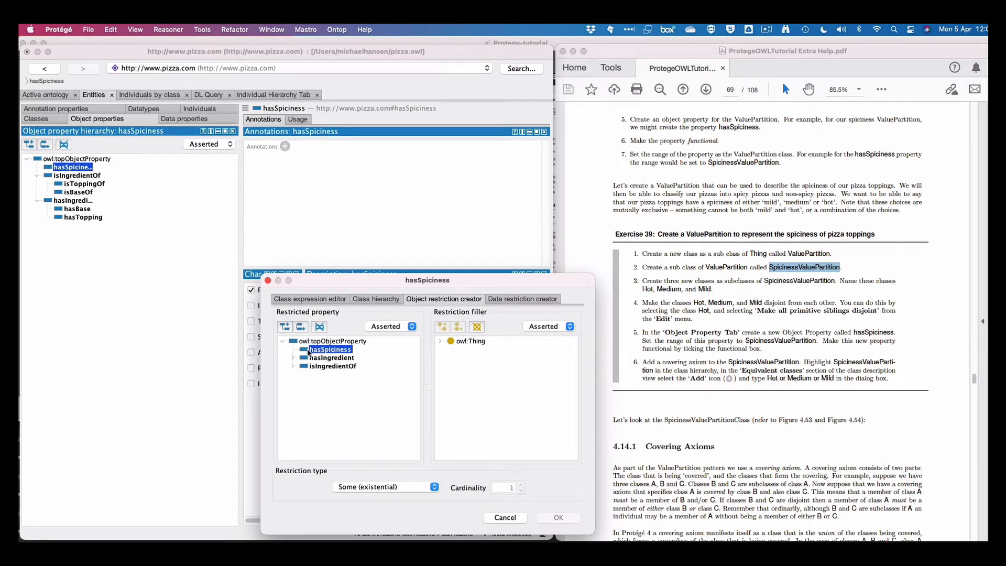
click(440, 341)
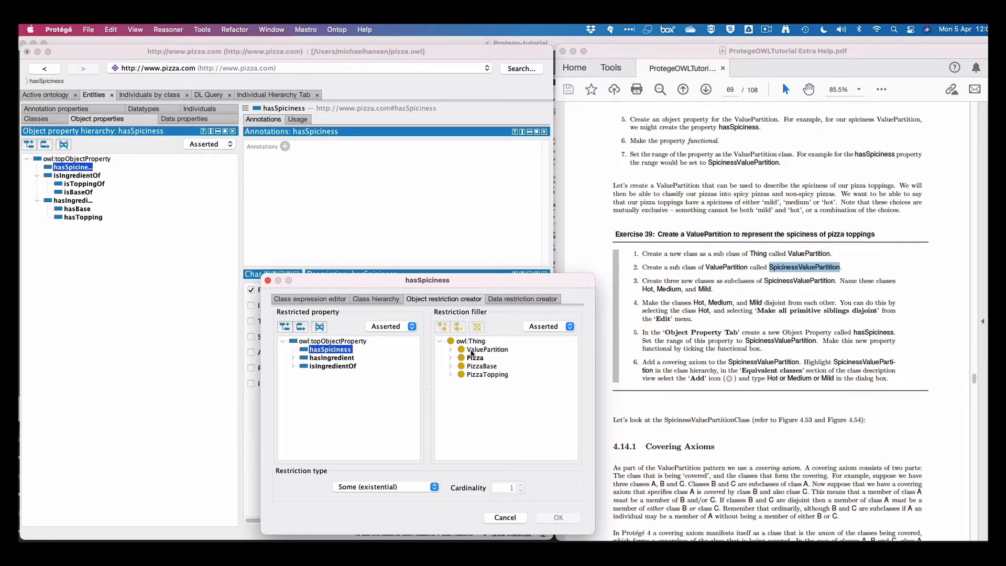
click(451, 349)
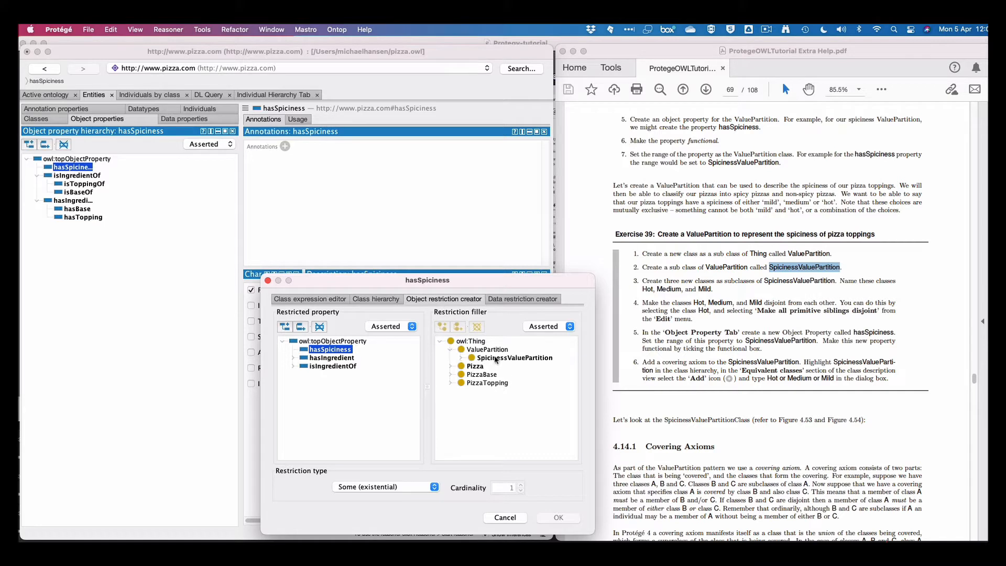
click(498, 358)
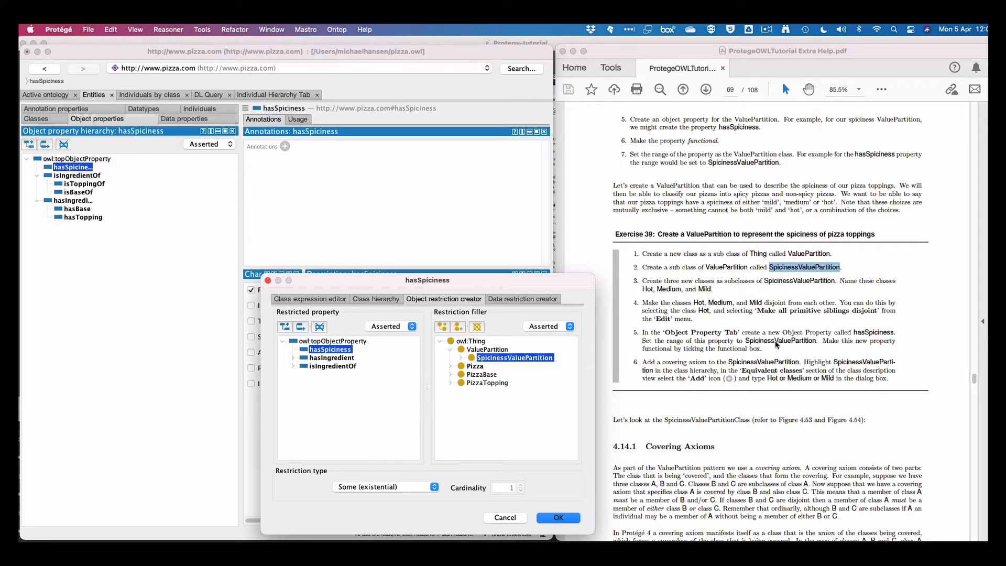
click(559, 518)
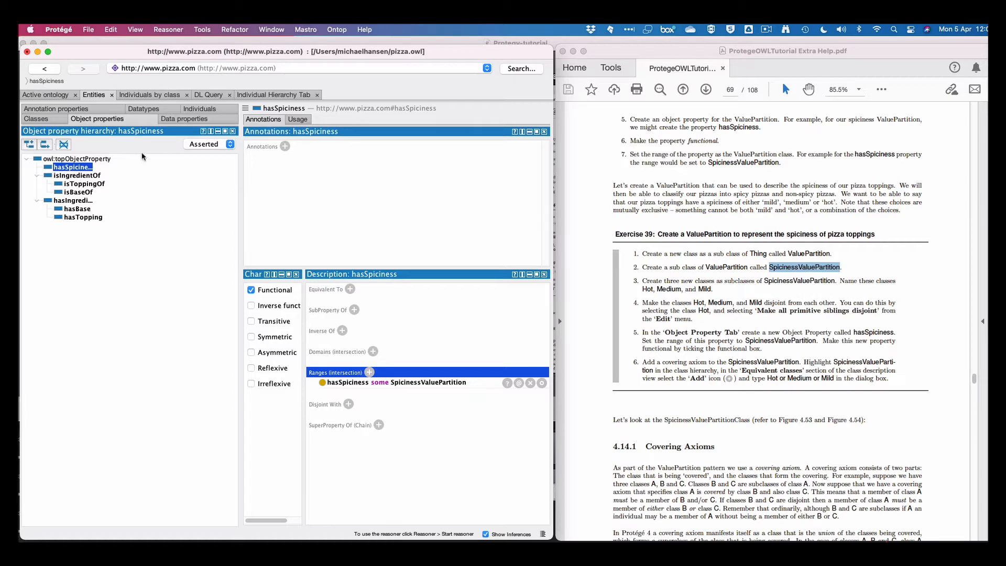
Start a new equivalent class for the class SpicinessValuePartition, with an empty class expression ready for entry
click(36, 120)
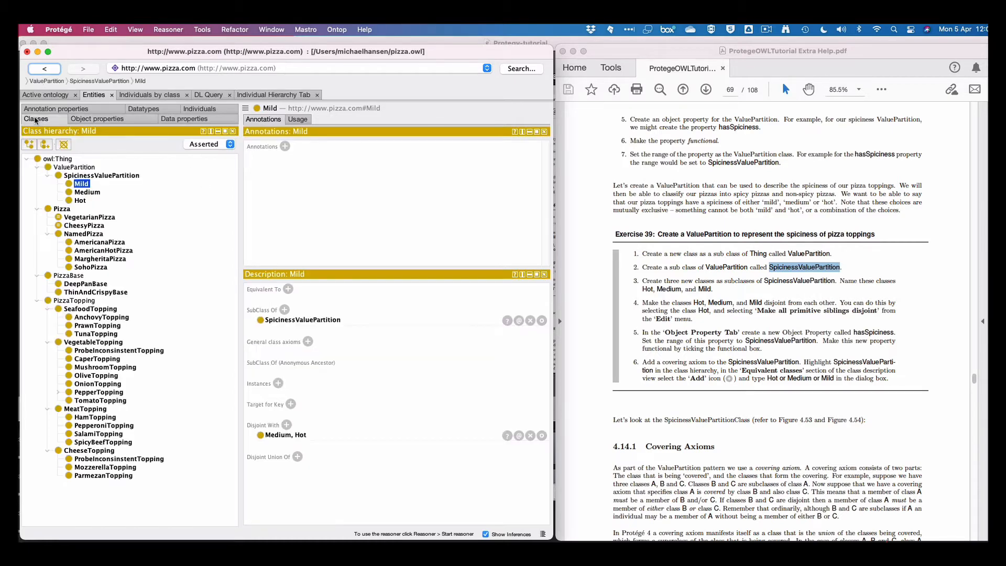
click(102, 176)
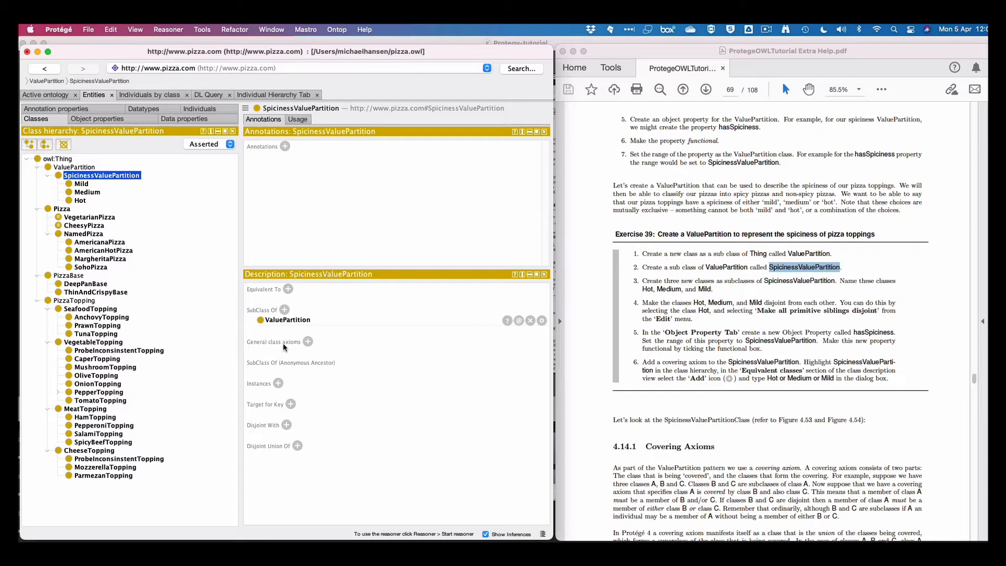
click(288, 290)
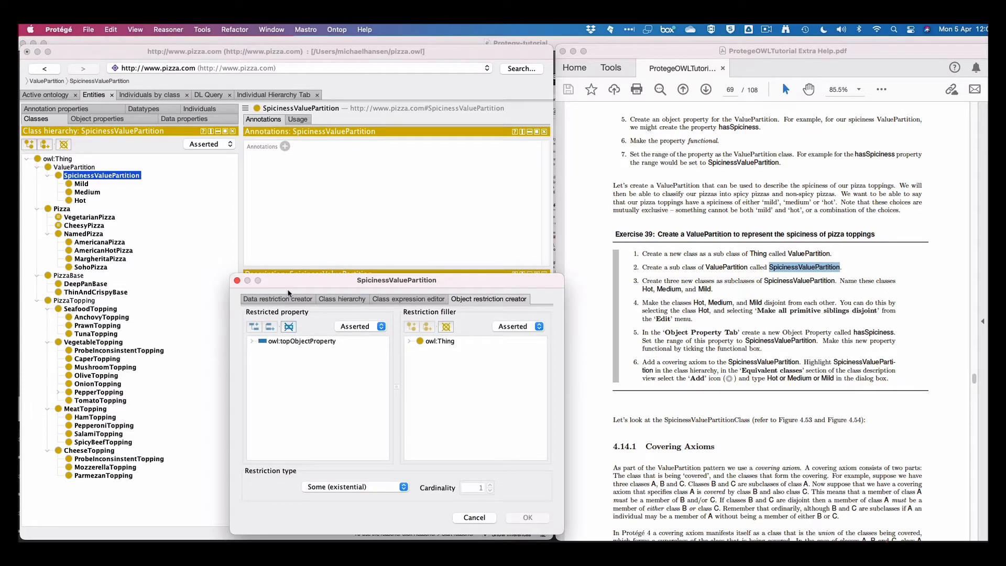
click(281, 298)
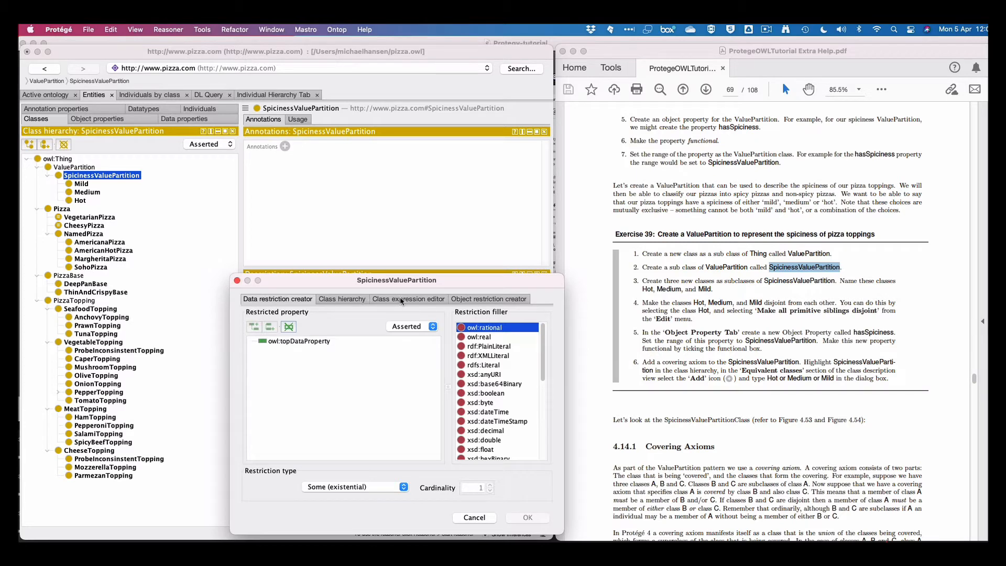
click(345, 300)
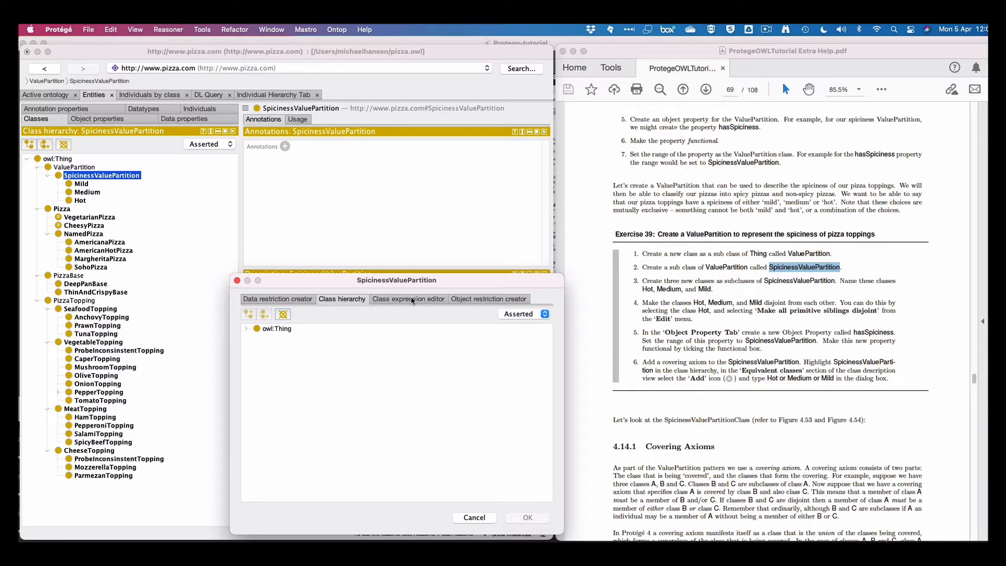
click(411, 299)
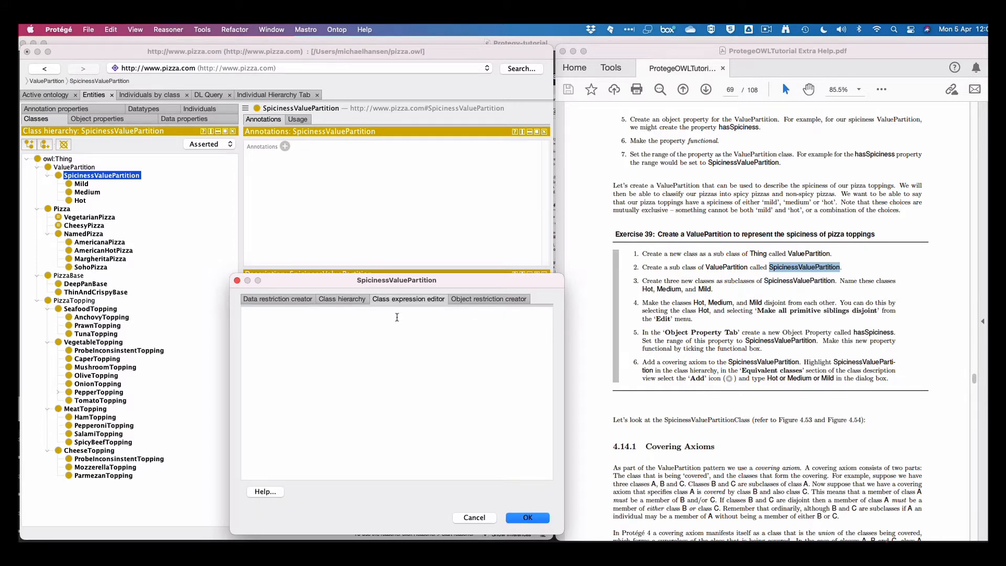
text(hot)
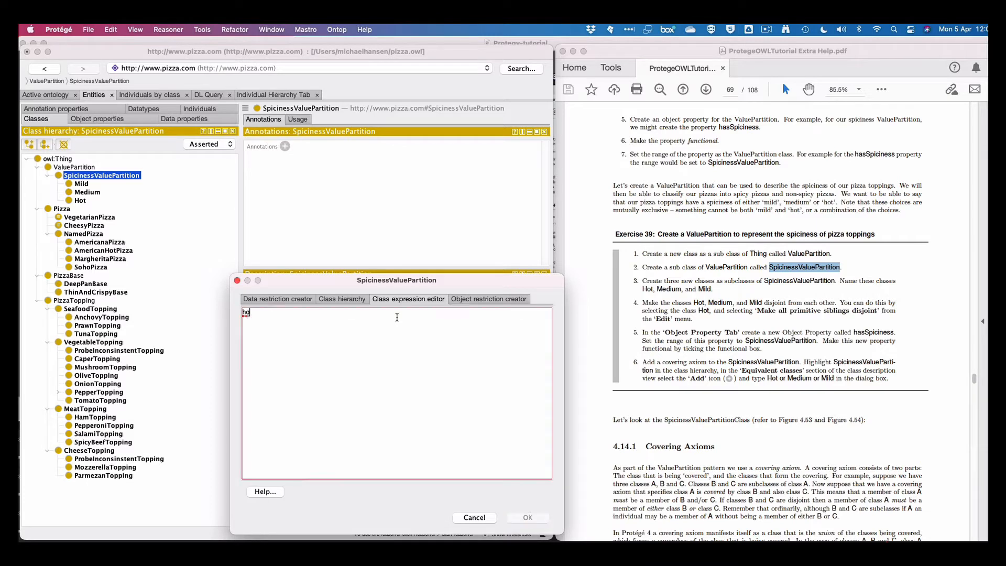
key(BackSpace)
key(BackSpace)
key(BackSpace)
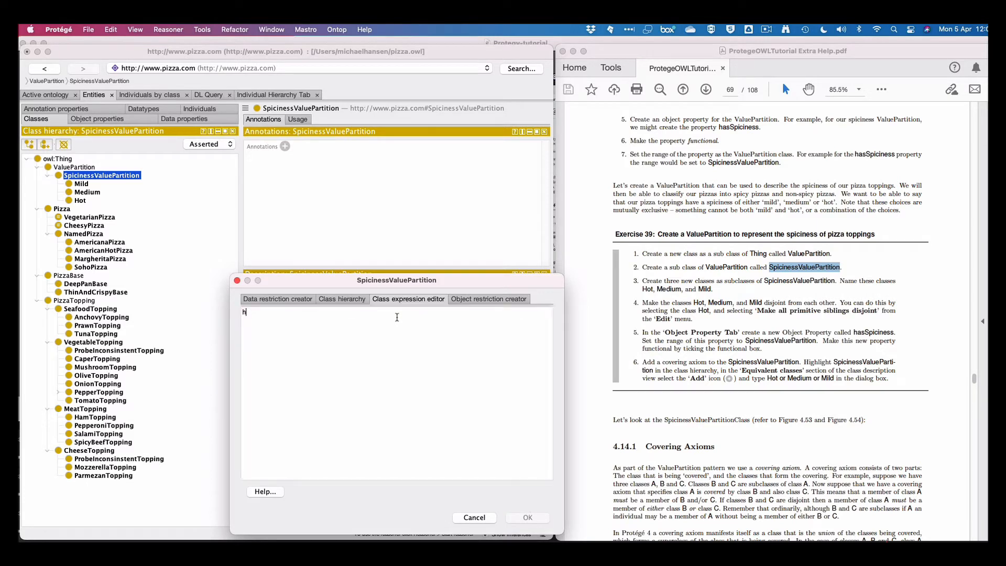
text(h)
key(BackSpace)
click(342, 298)
click(248, 328)
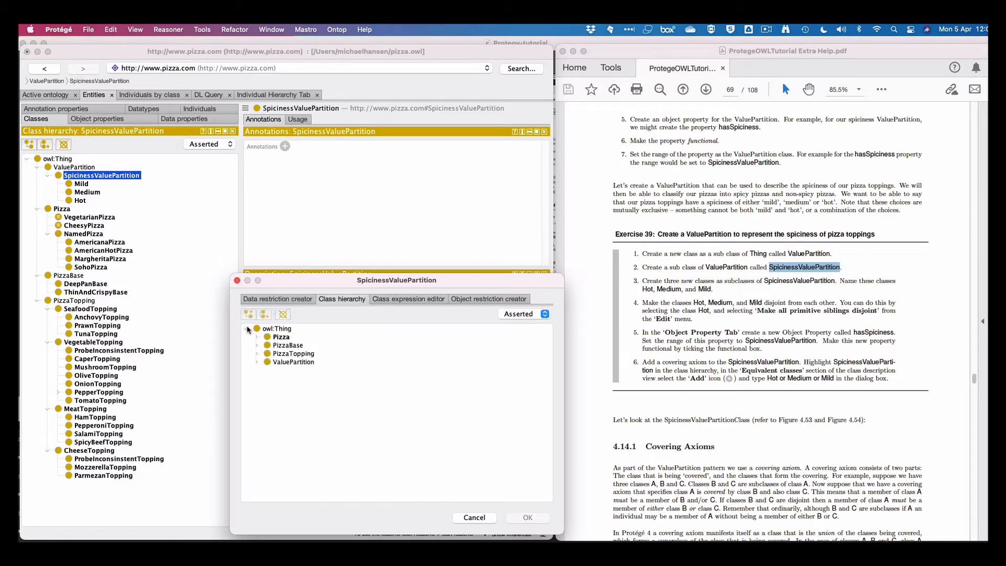
click(478, 299)
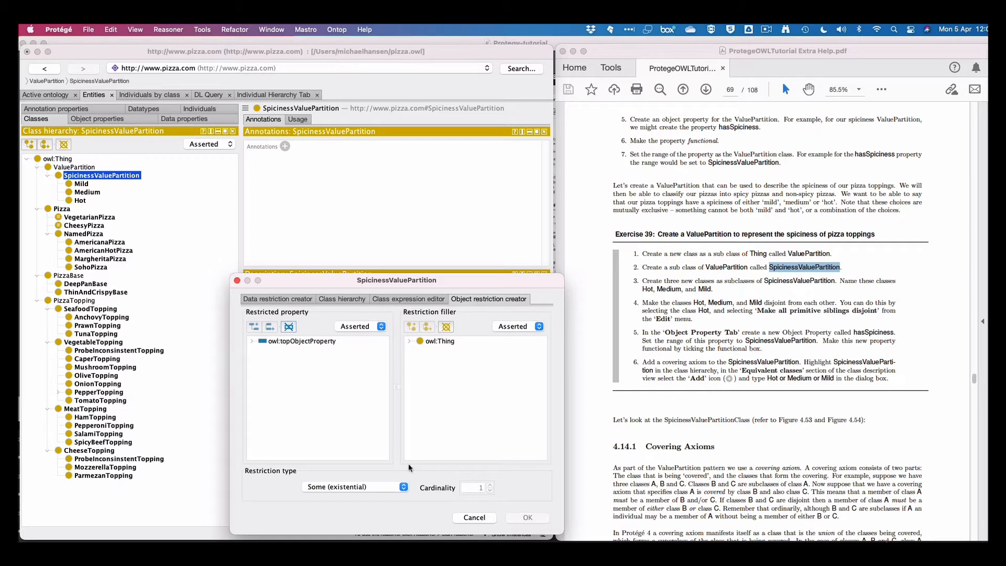
click(403, 486)
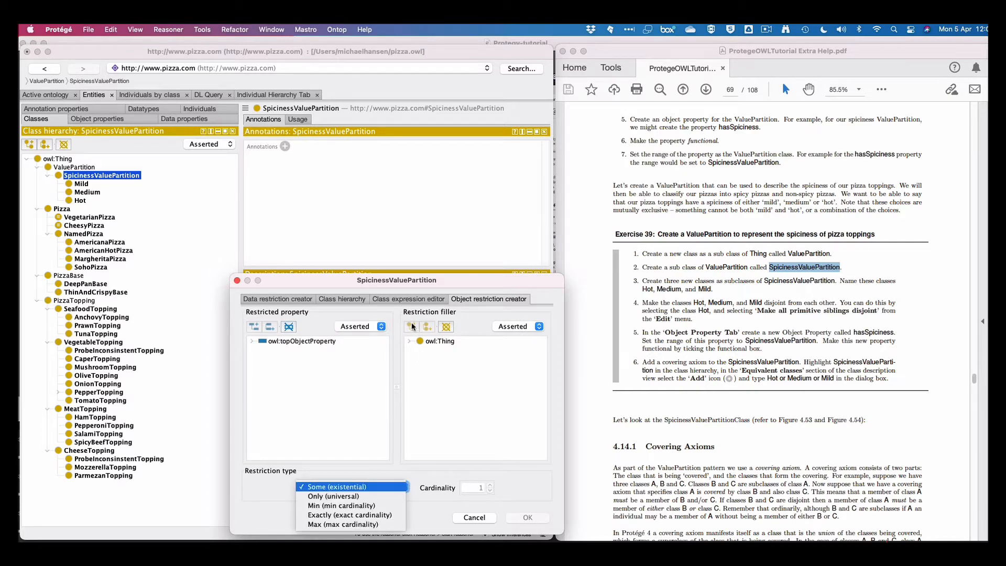
click(397, 299)
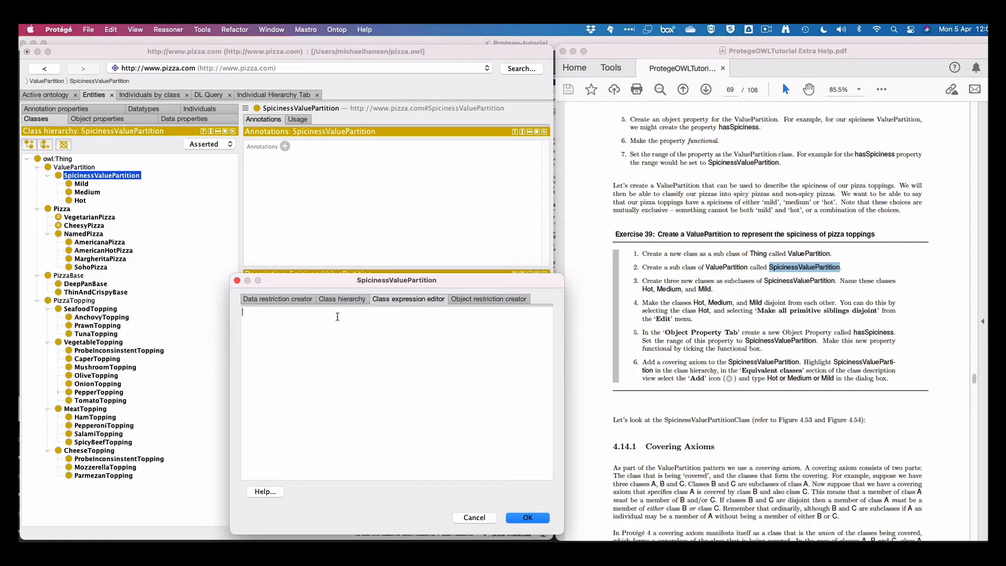
text(ho)
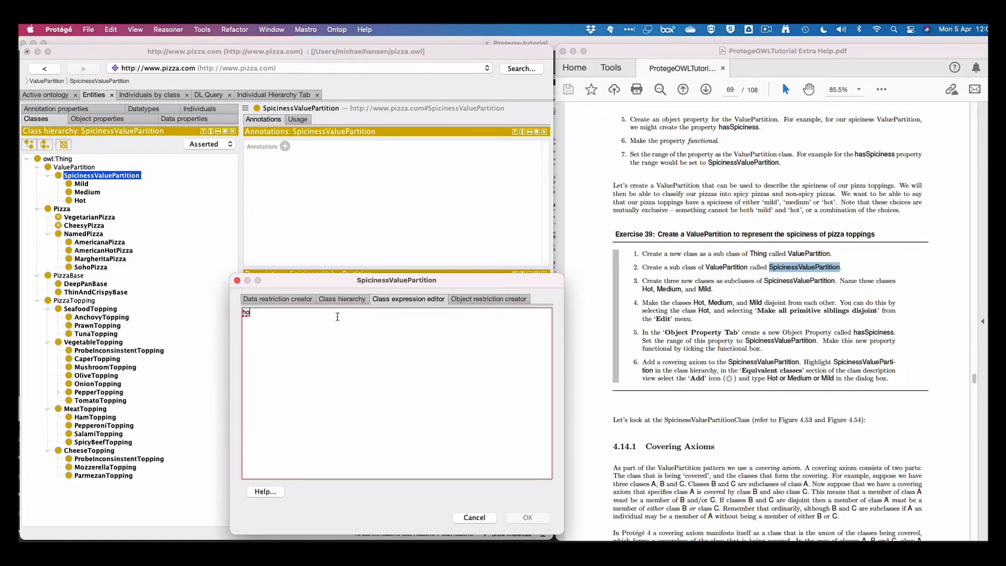
key(BackSpace)
key(BackSpace)
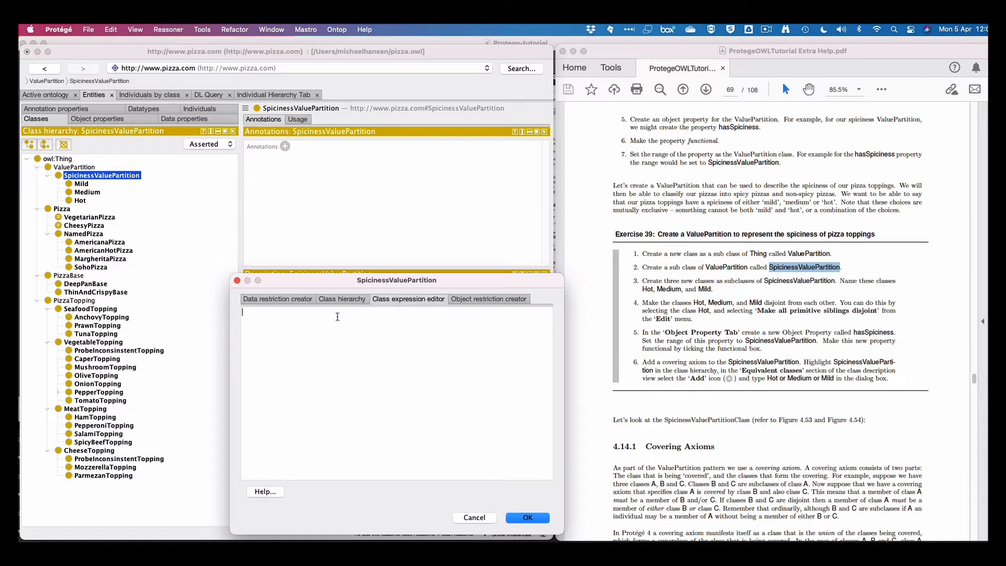
Examine Figures 4.53 and 4.54 of the tutorial PDF for the hierarchy and class description of SpicinessValuePartition
scroll(652, 400, down, 5)
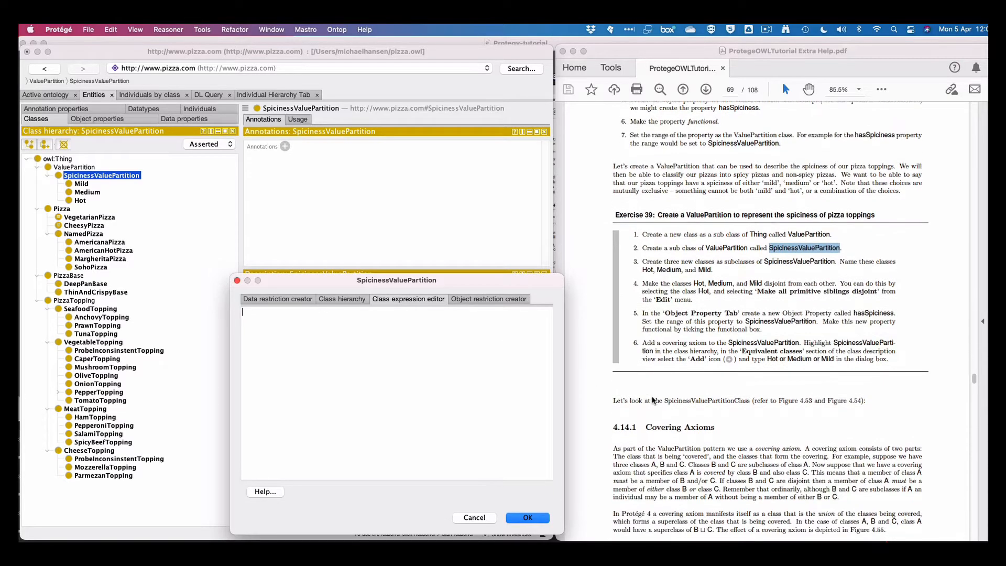
scroll(652, 400, down, 10)
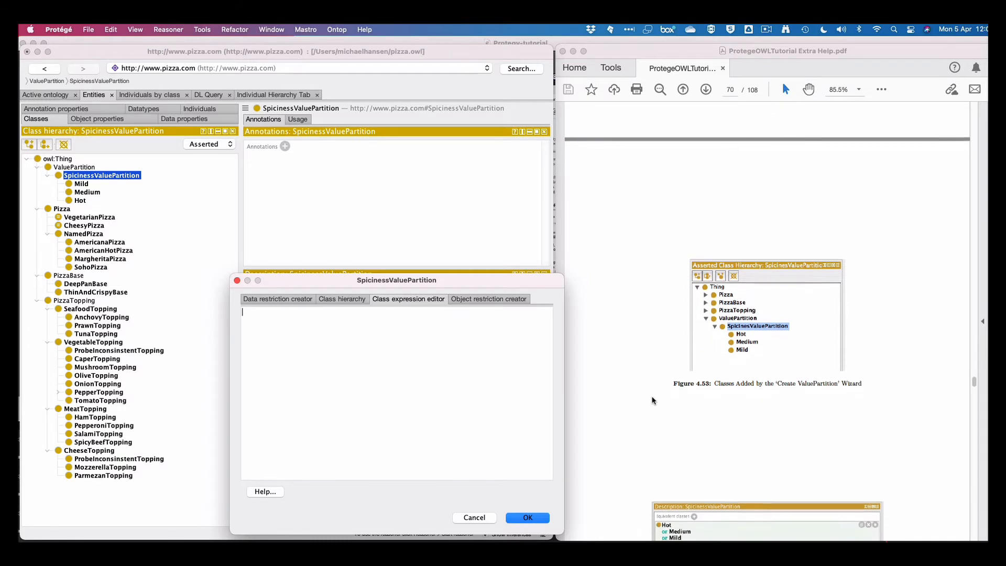
scroll(652, 400, down, 3)
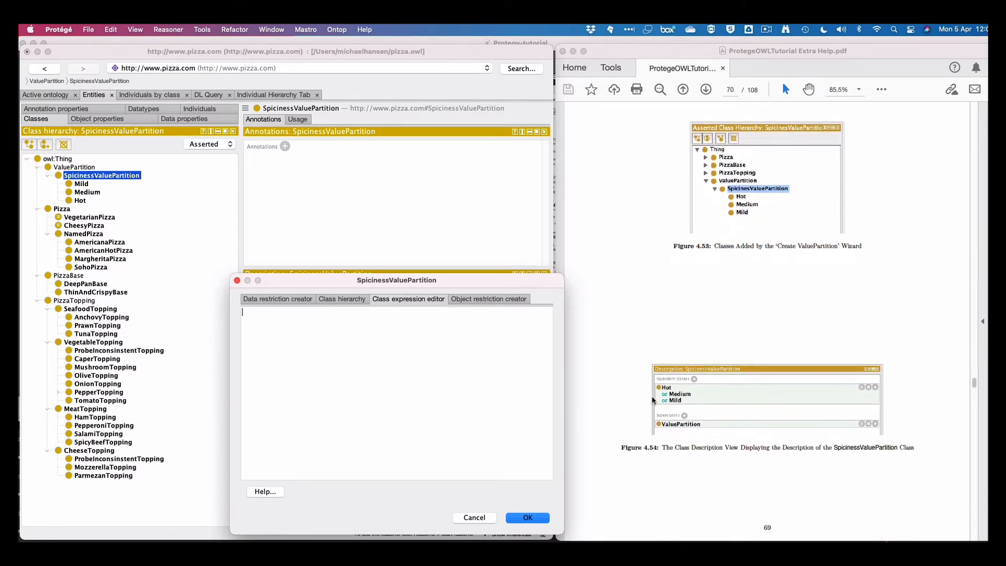
scroll(652, 400, up, 1)
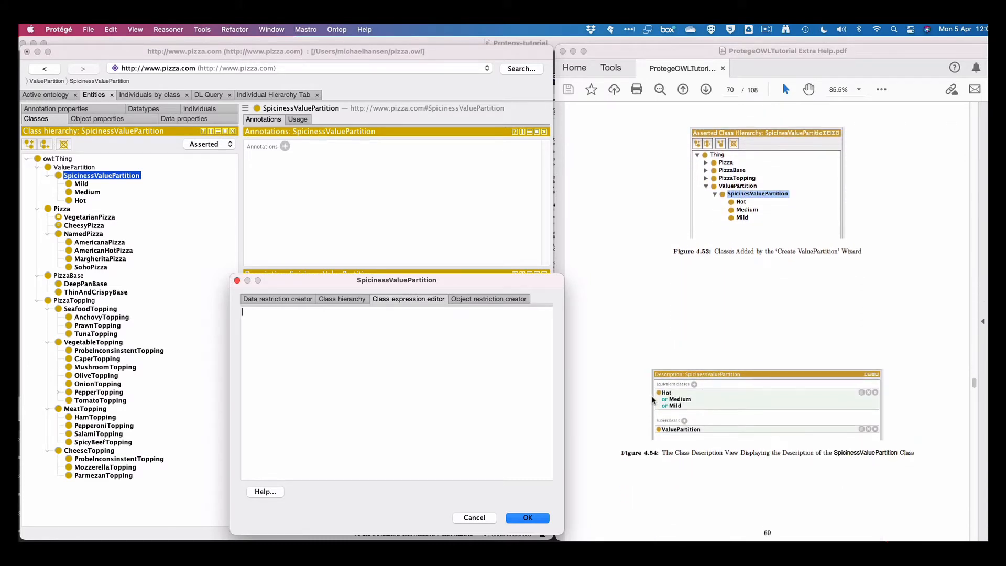
scroll(652, 400, up, 3)
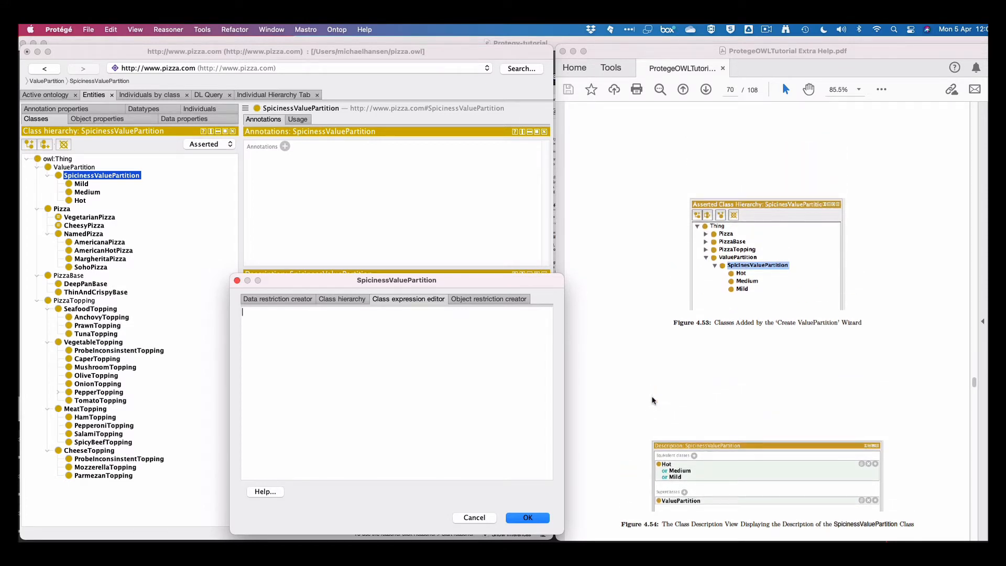
scroll(652, 400, down, 2)
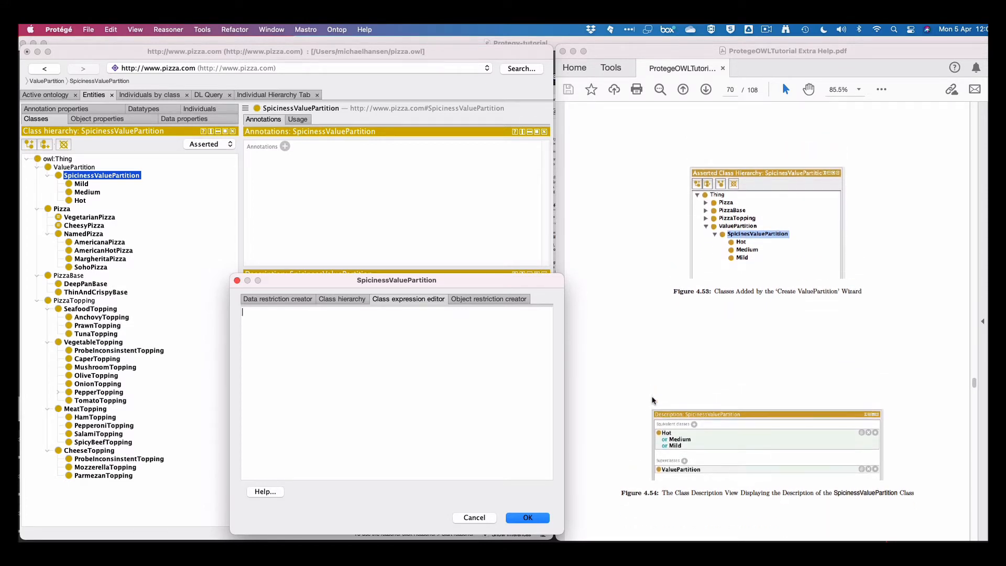
scroll(652, 400, up, 2)
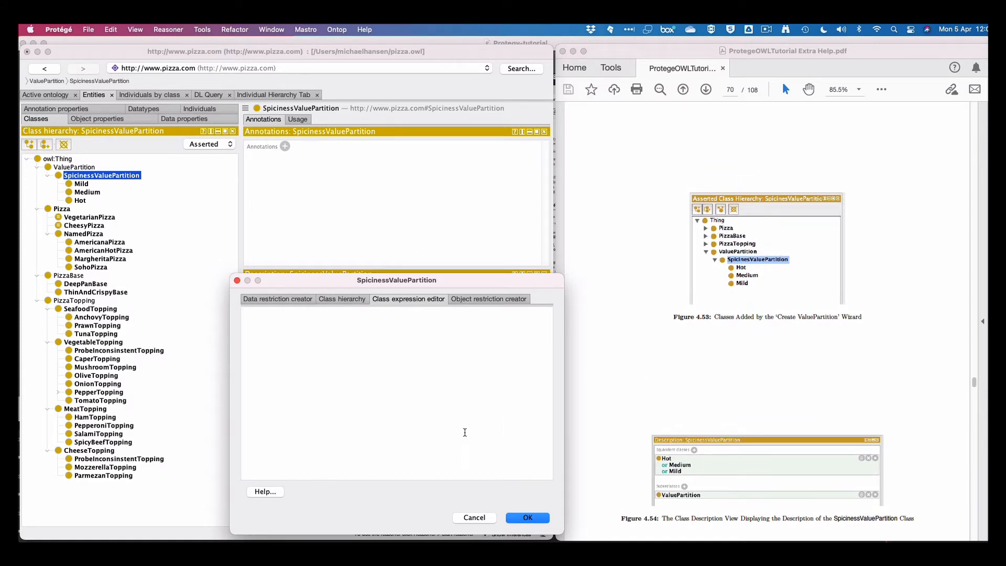
Add the class Hot, found under ValuePartition > SpicinessValuePartition, as an equivalent class of SpicinessValuePartition
click(482, 300)
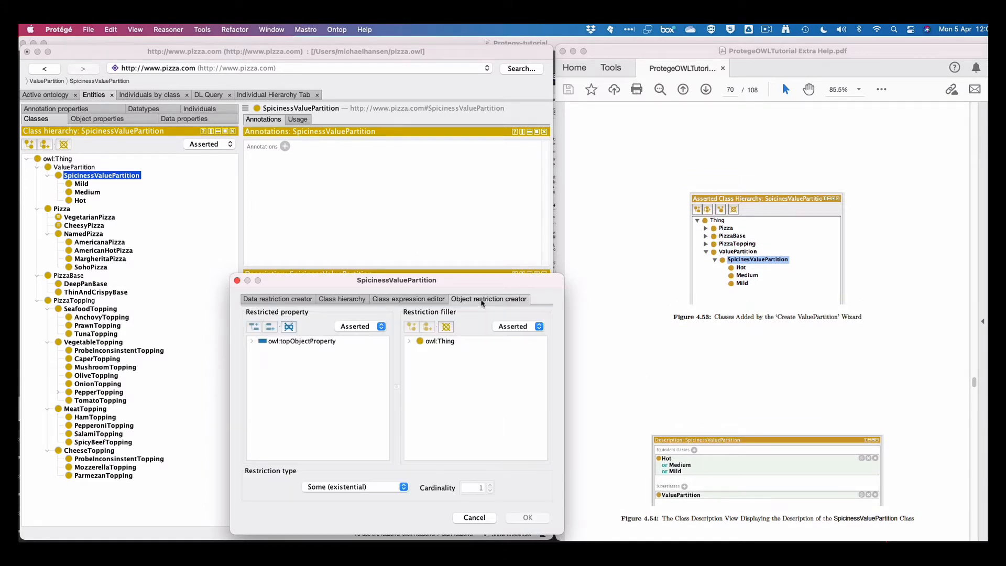
click(335, 299)
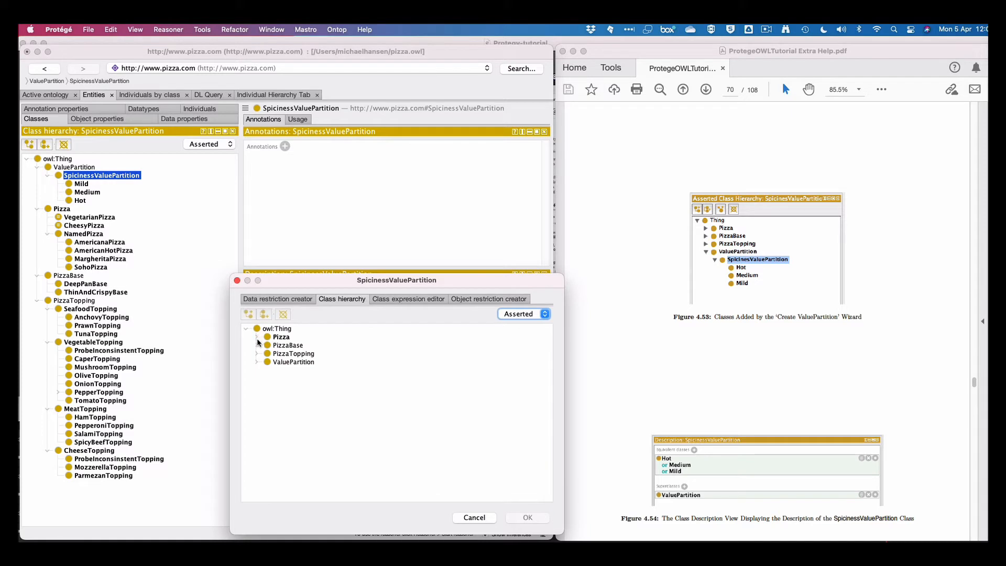
click(256, 362)
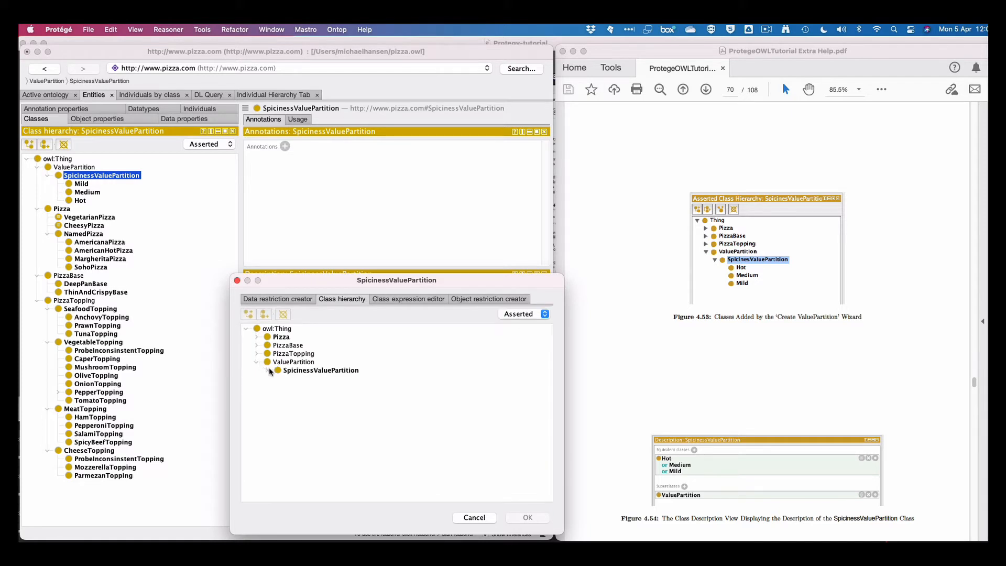
click(267, 369)
click(299, 378)
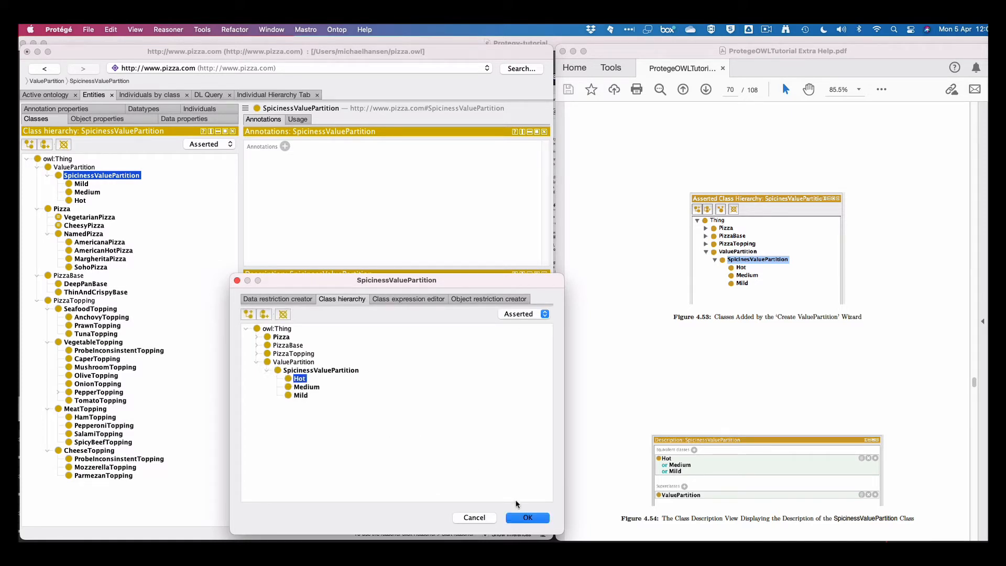
click(524, 519)
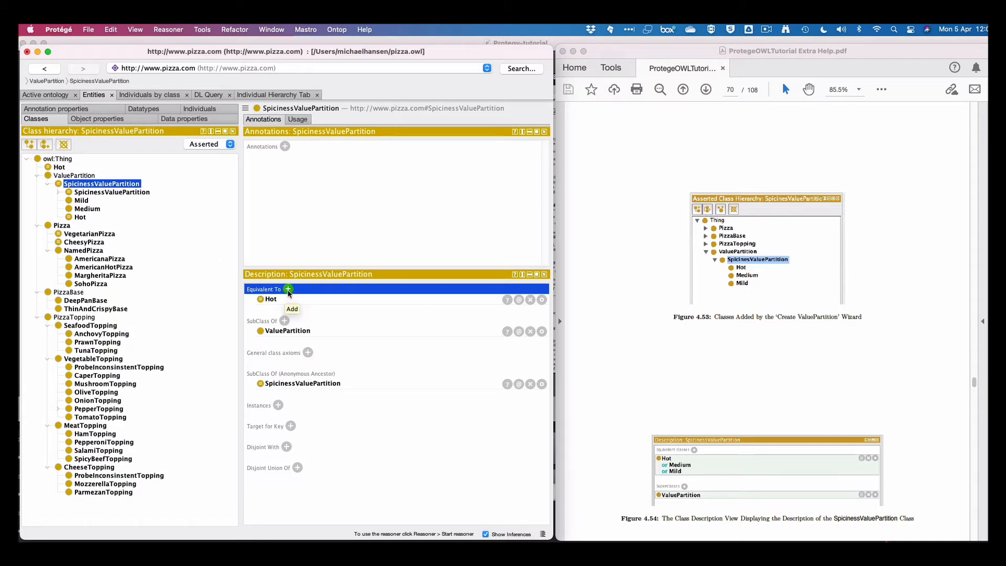
Add Medium and Mild as two separate equivalent classes of SpicinessValuePartition
click(288, 289)
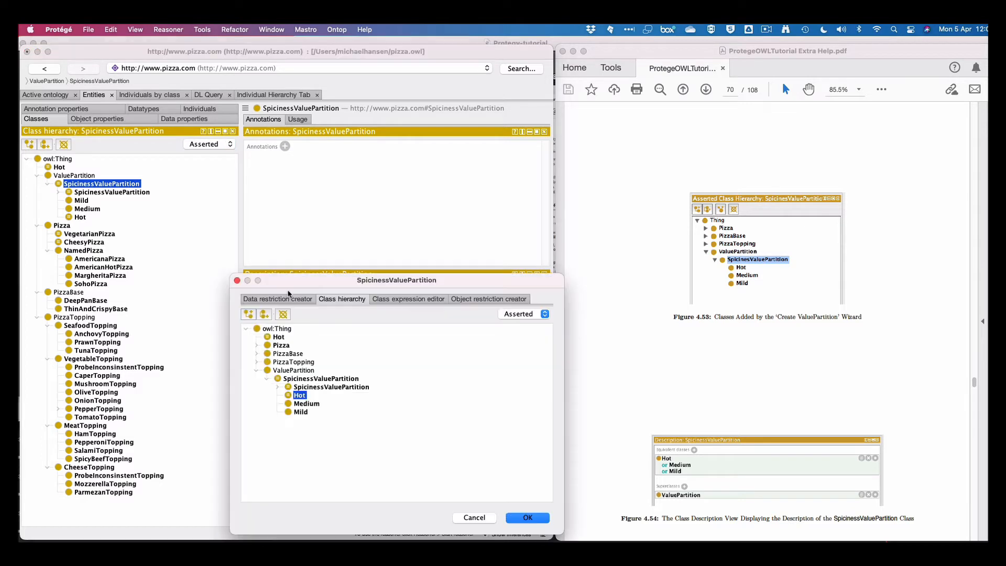
click(300, 404)
click(527, 517)
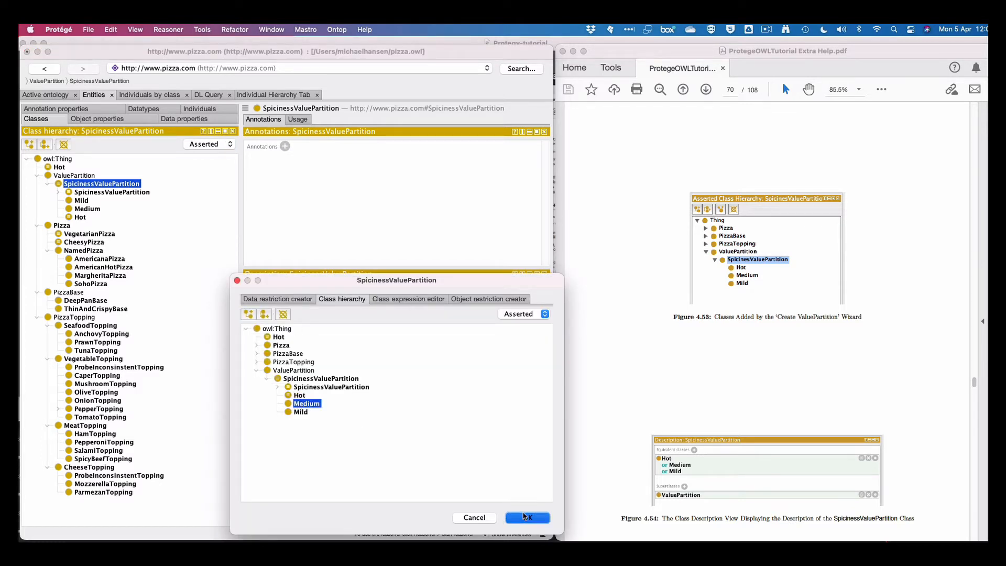
click(290, 288)
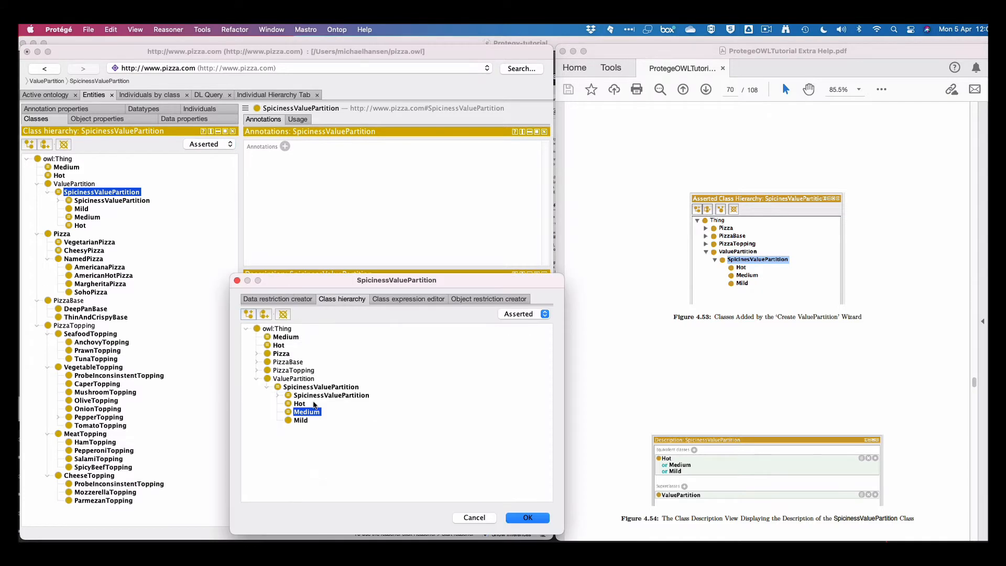
click(301, 420)
click(527, 517)
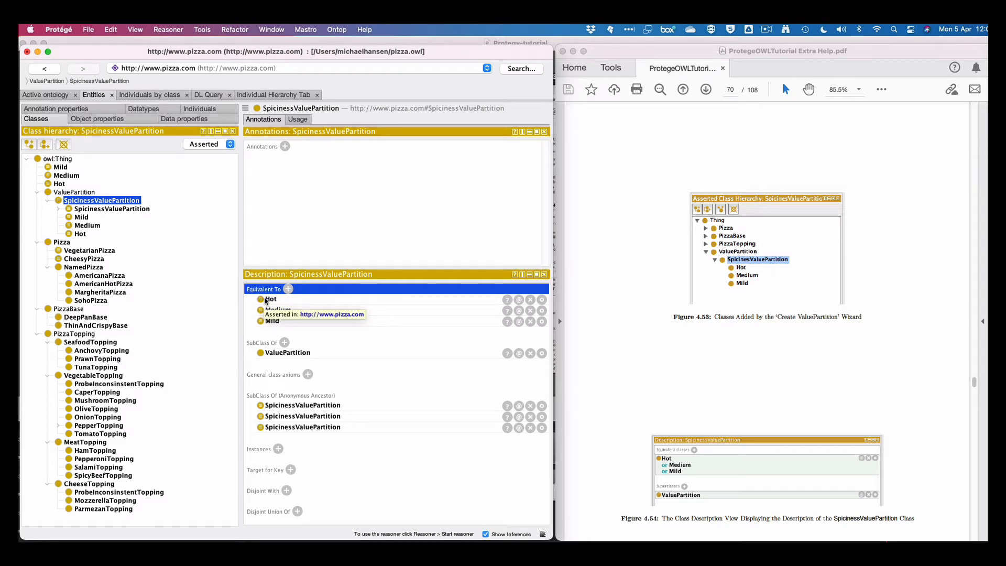
Change the equivalent class Hot of SpicinessValuePartition to the class expression "Hot or Medium or Mild"
click(542, 300)
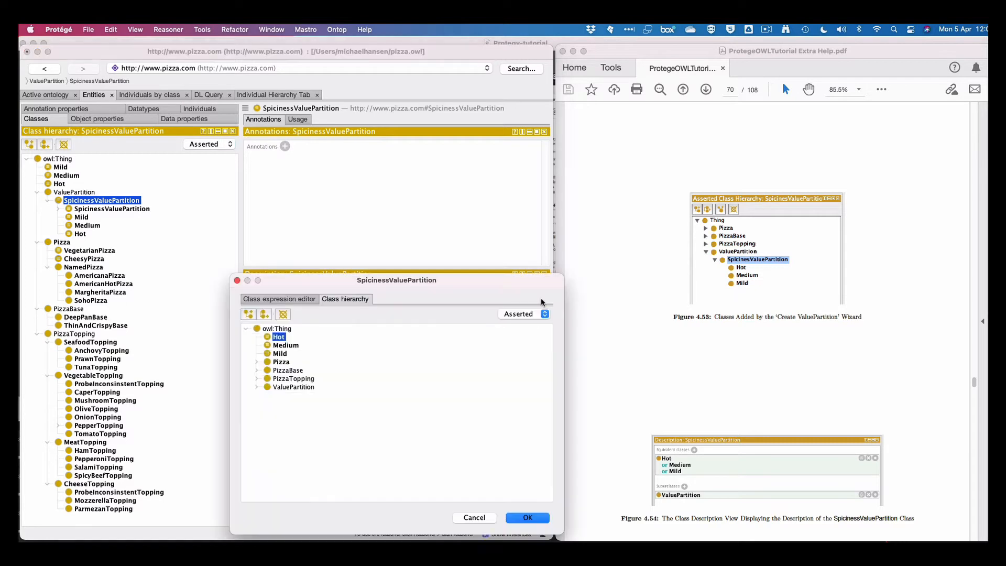
click(268, 299)
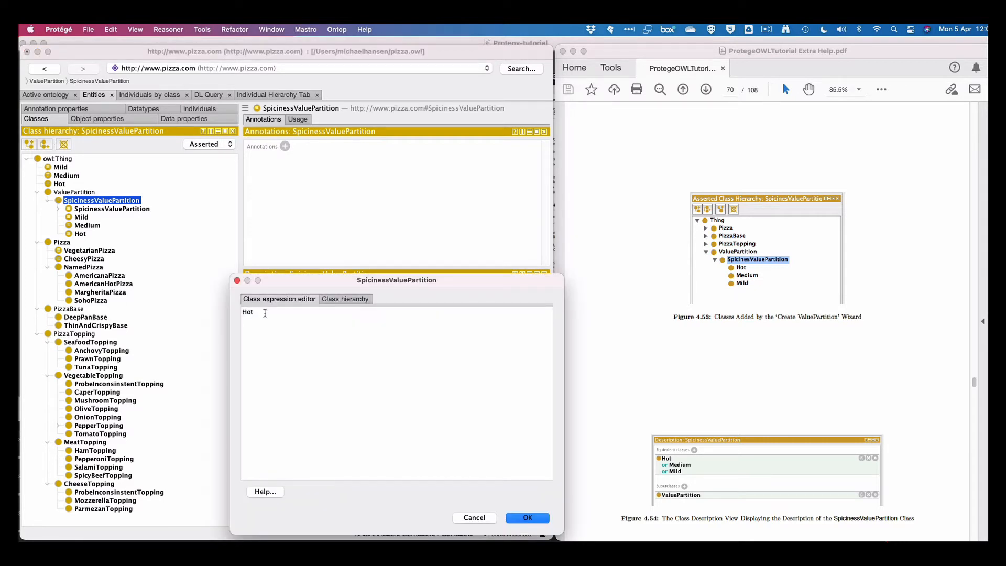
text(or )
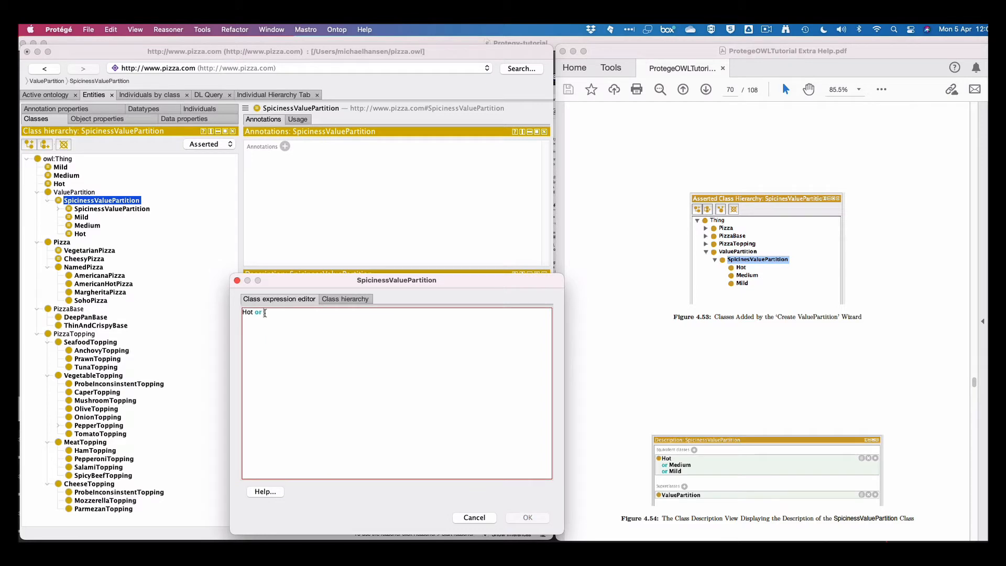
text(Medium or Mild)
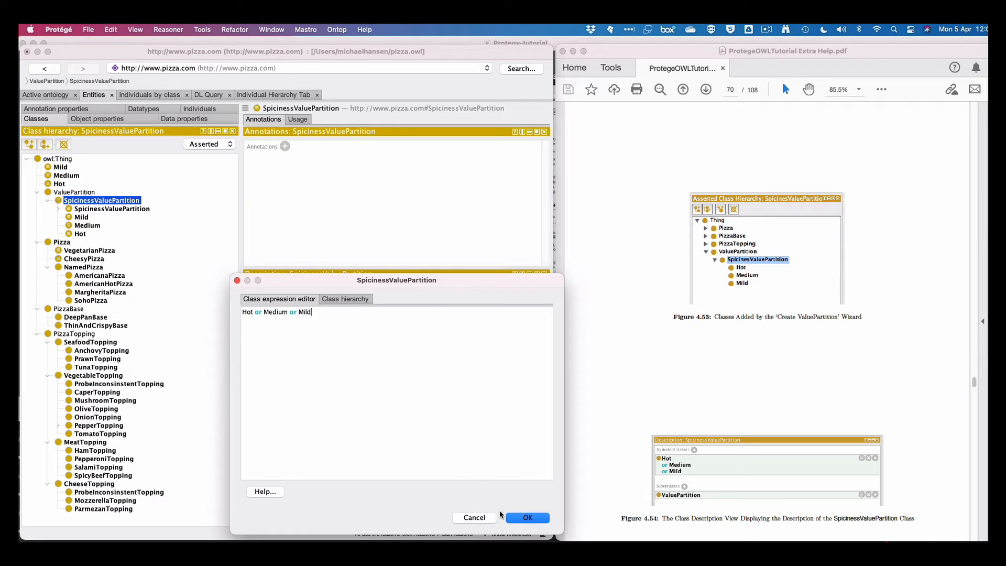
click(522, 518)
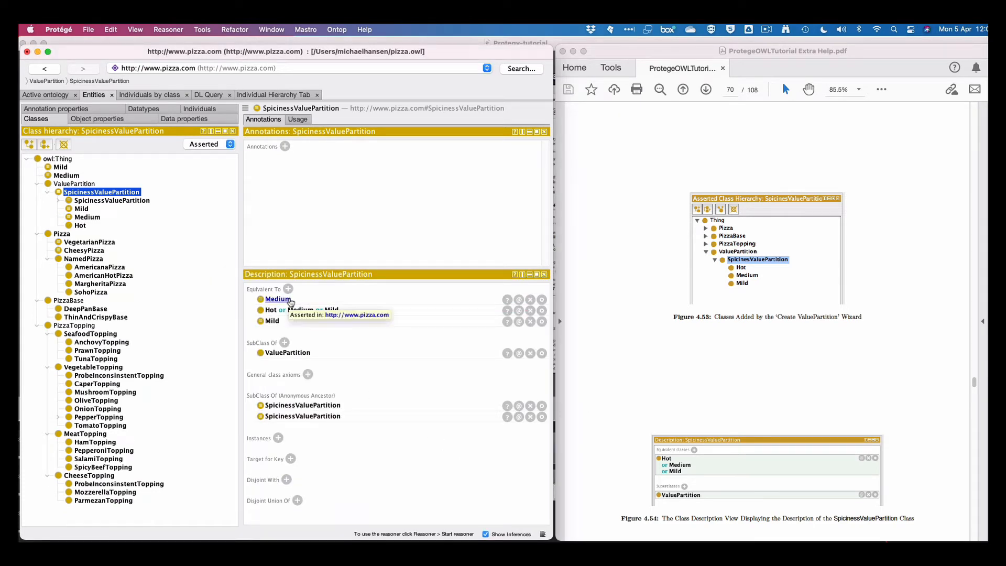
Remove the separate equivalent classes Medium and Mild from SpicinessValuePartition, and check the remaining covering axiom's expression
click(530, 300)
click(530, 310)
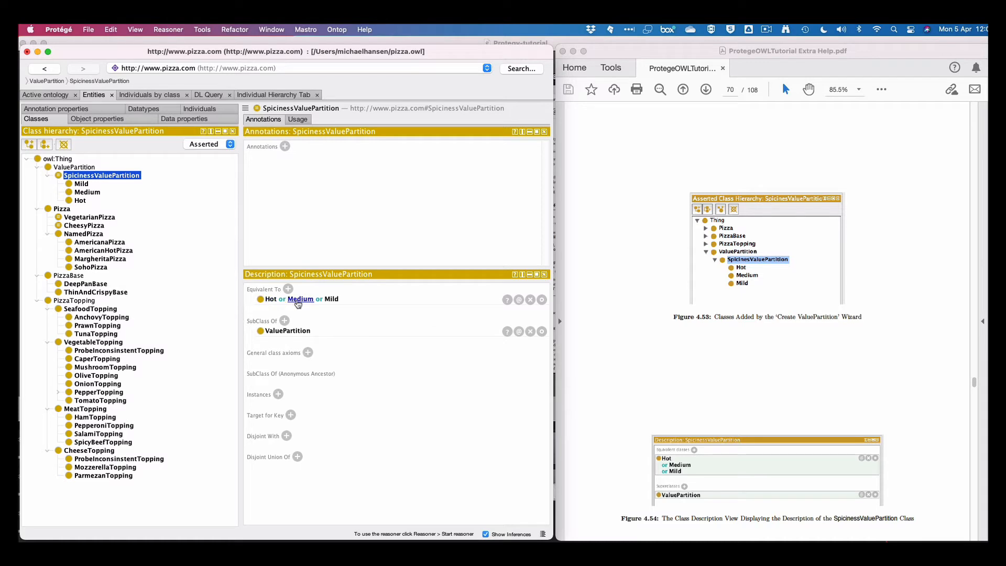
click(542, 300)
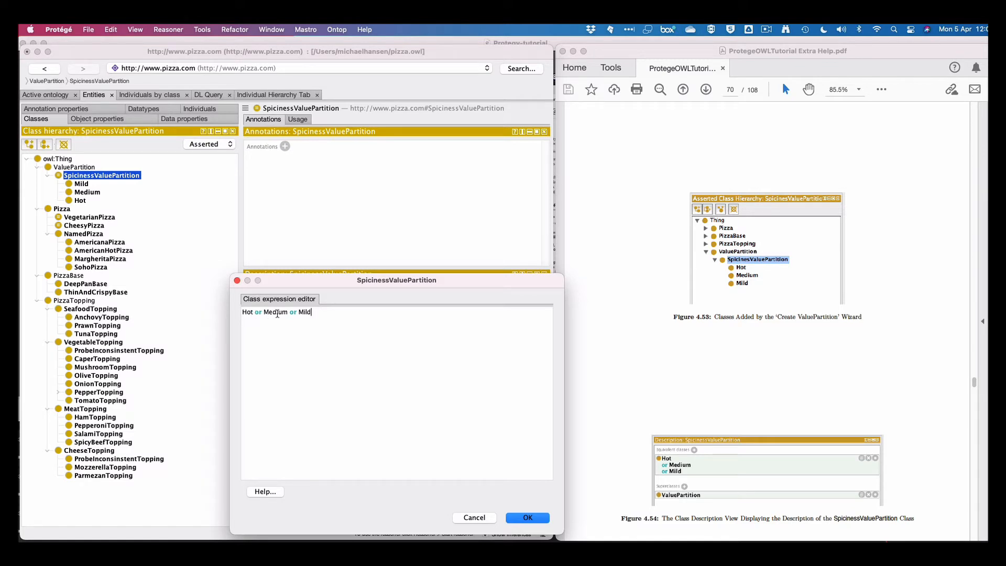
click(520, 518)
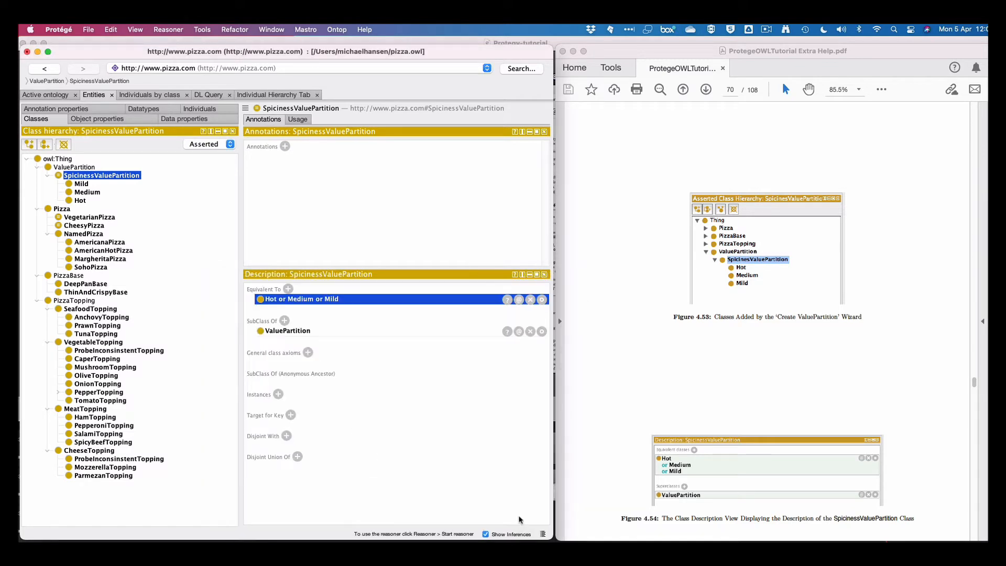
Copy the expression "Hot or Medium or Mild" from step 6 of Exercise 39 in the tutorial PDF
scroll(689, 437, up, 10)
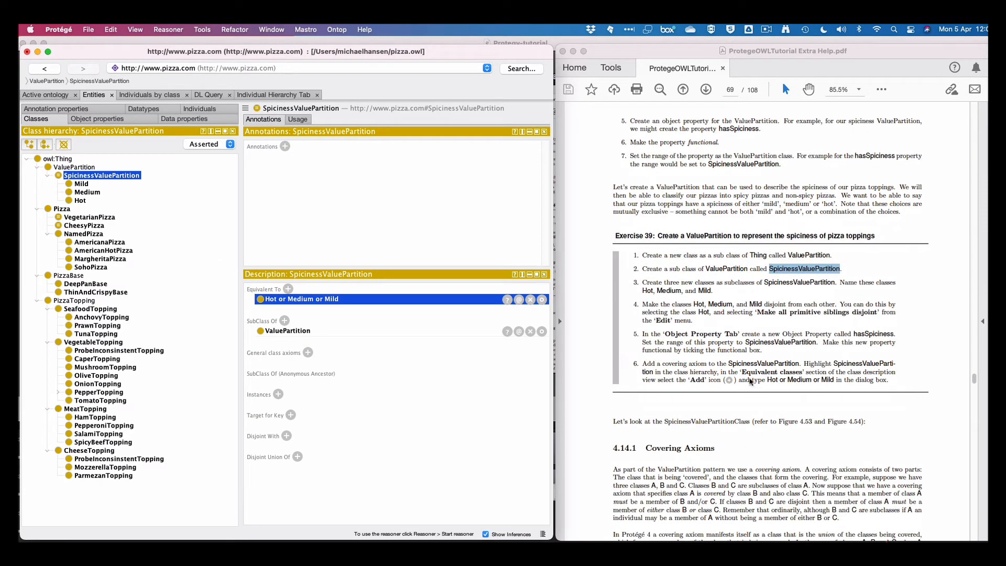
click(769, 384)
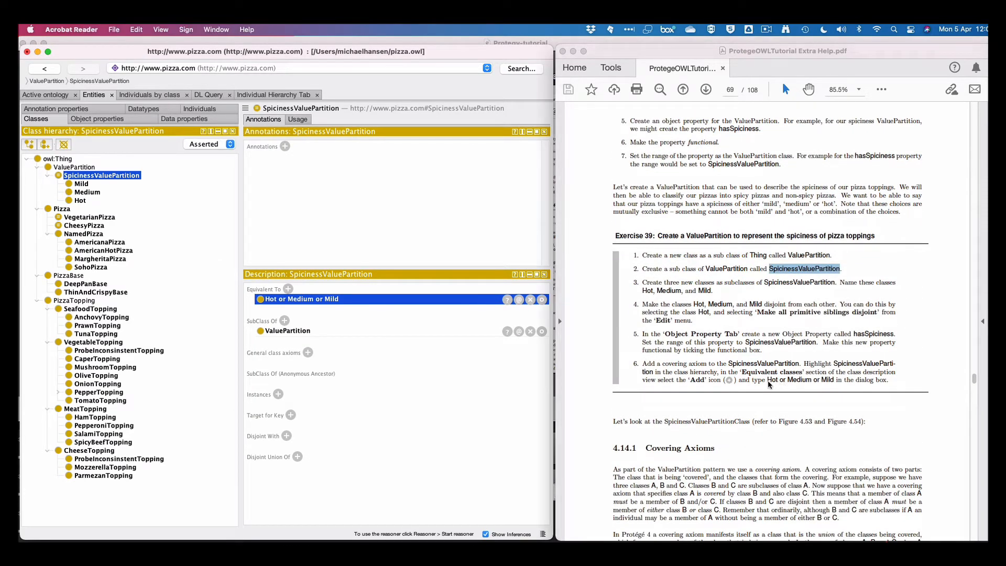
drag(767, 380, 833, 381)
key(super+c)
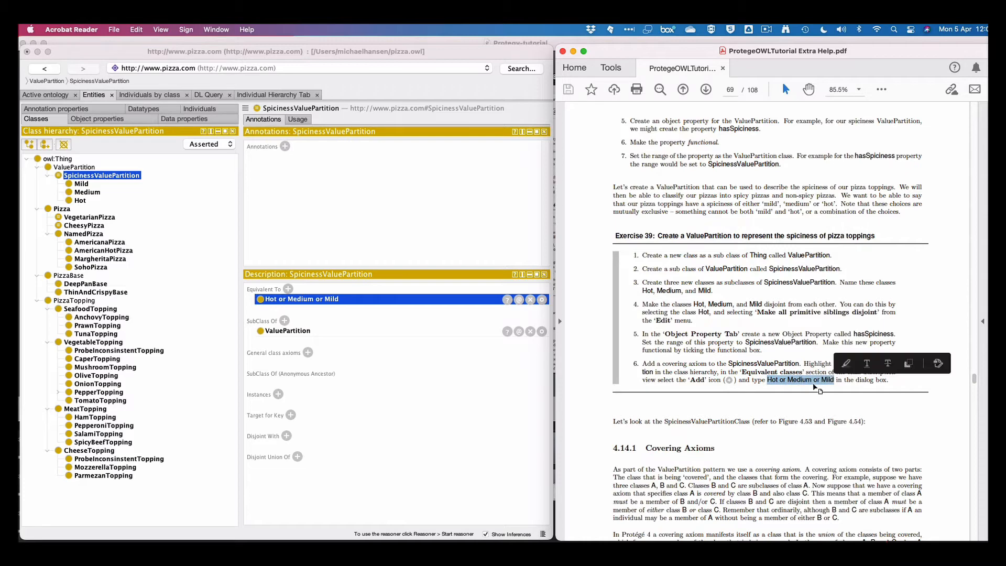
click(756, 380)
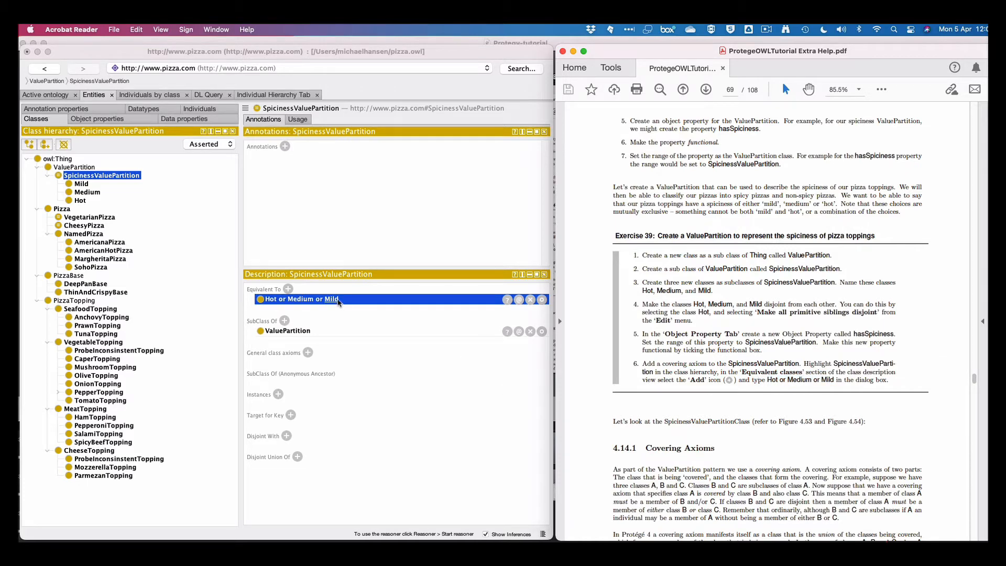
click(543, 301)
click(477, 517)
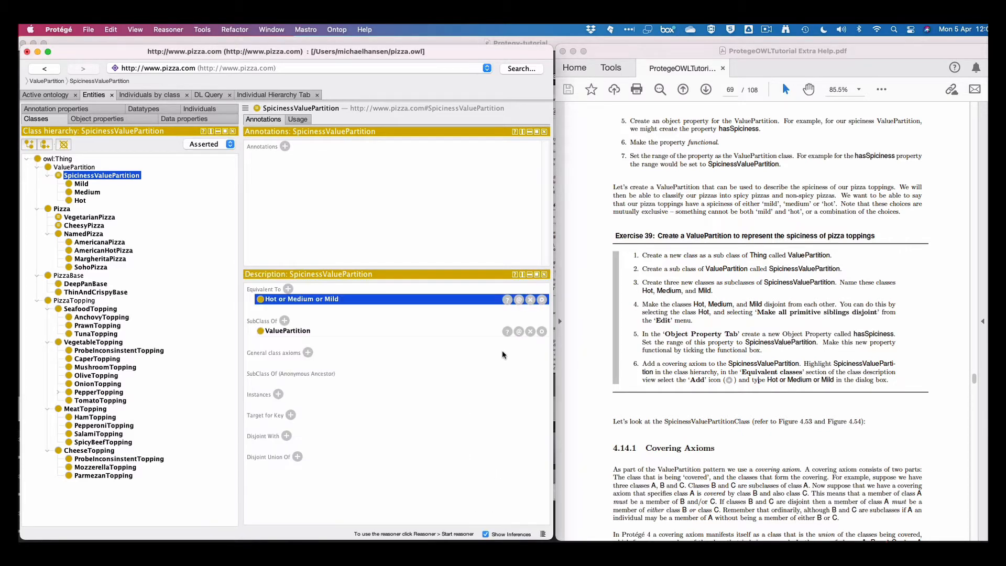
click(287, 288)
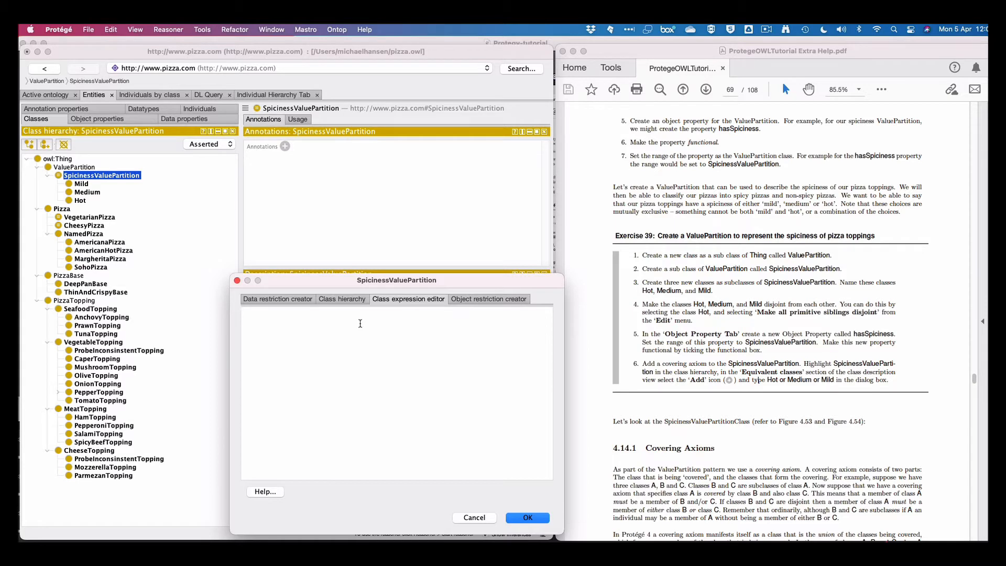
key(super+v)
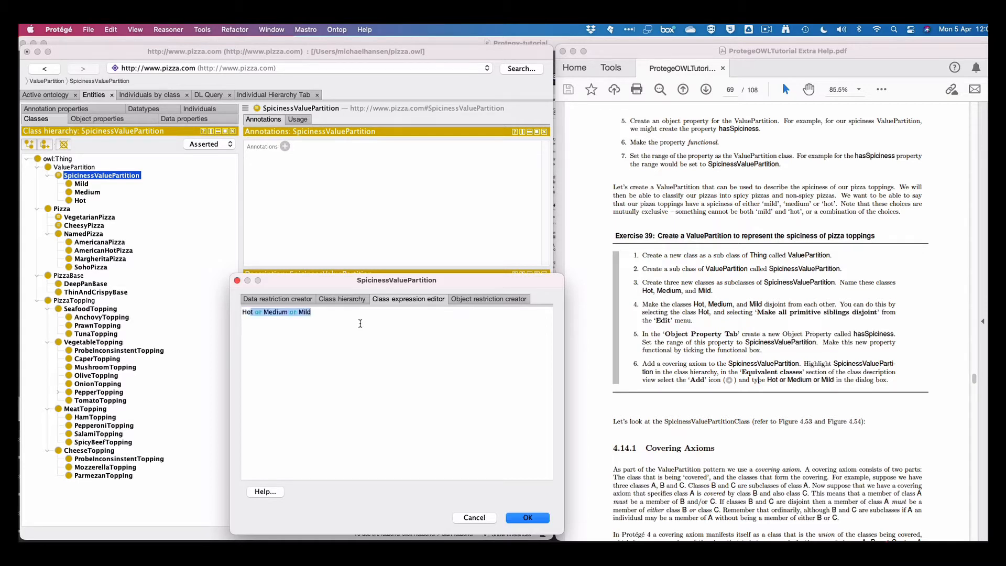
key(BackSpace)
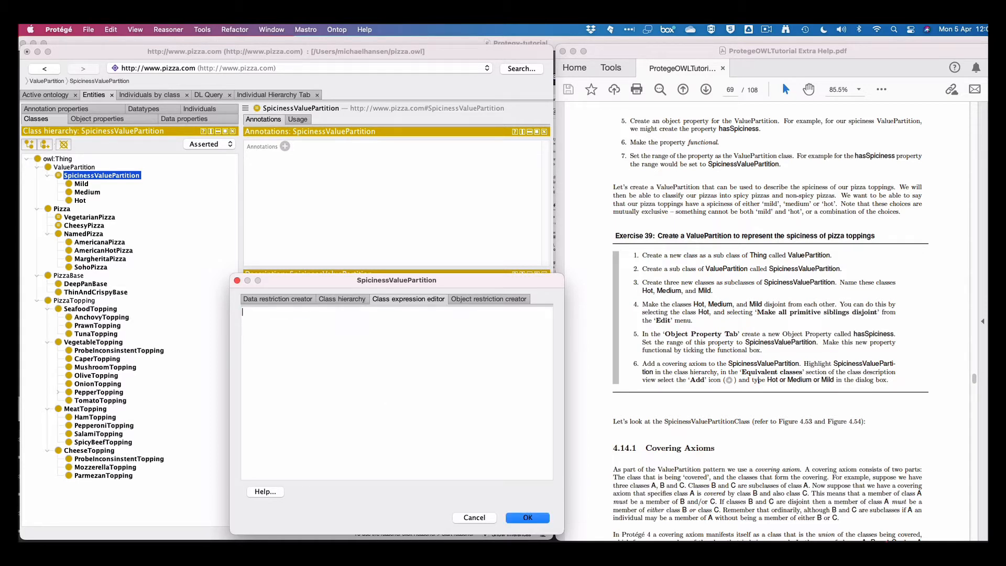
click(483, 517)
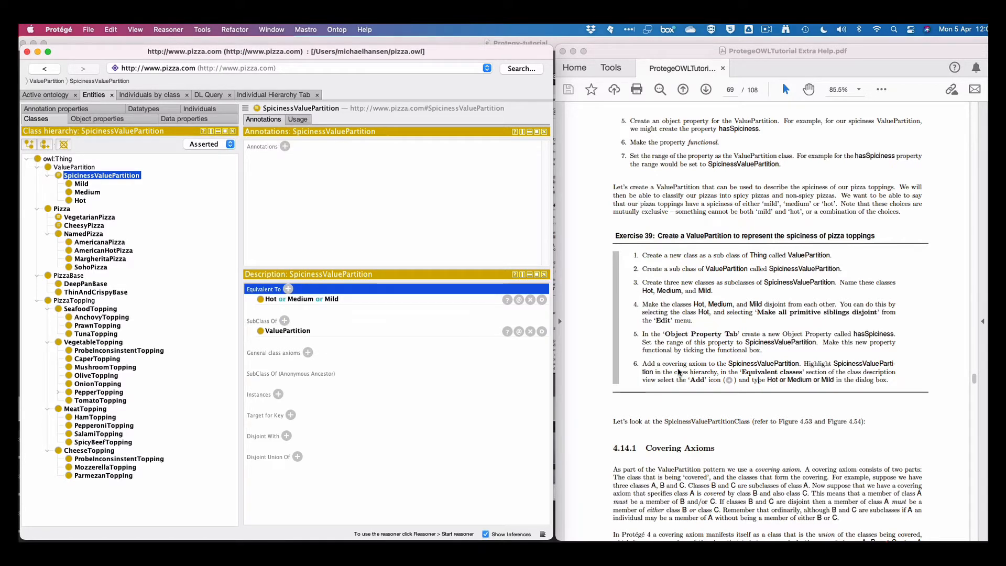
Read on in the tutorial PDF past the covering axiom diagrams to the instructions of Exercise 40 on hasSpiciness restrictions
scroll(684, 366, down, 10)
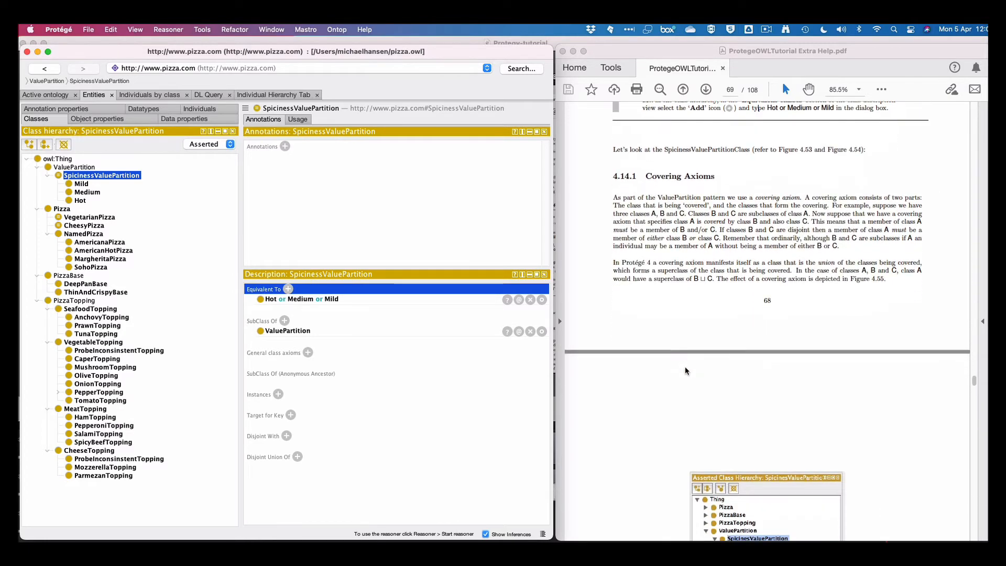
scroll(685, 370, down, 10)
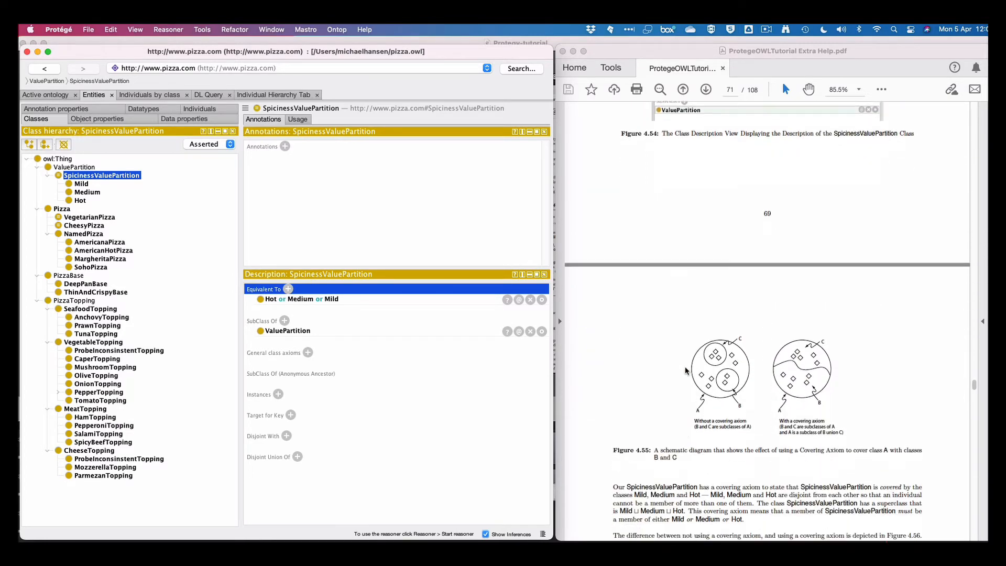
scroll(684, 368, down, 10)
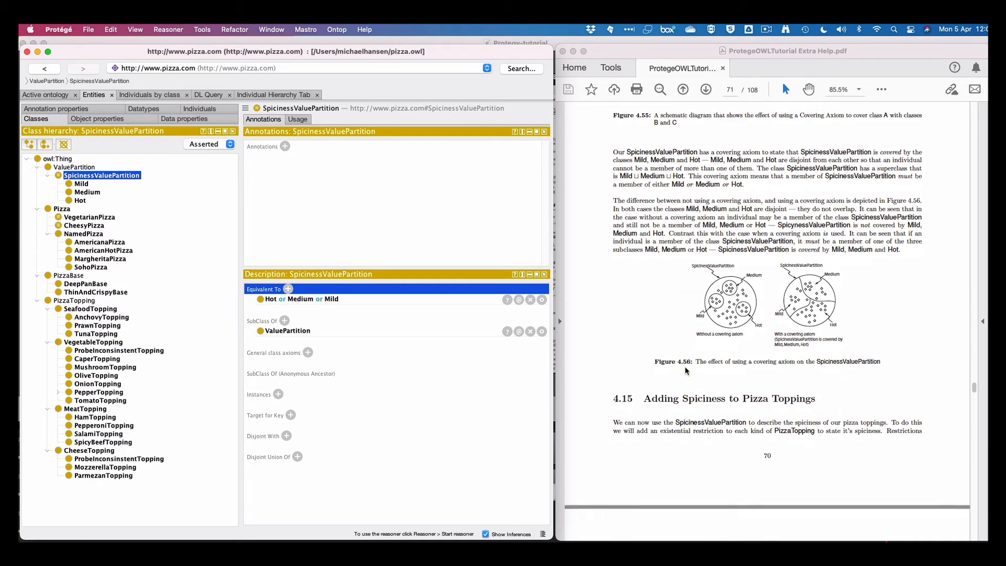
scroll(684, 368, down, 10)
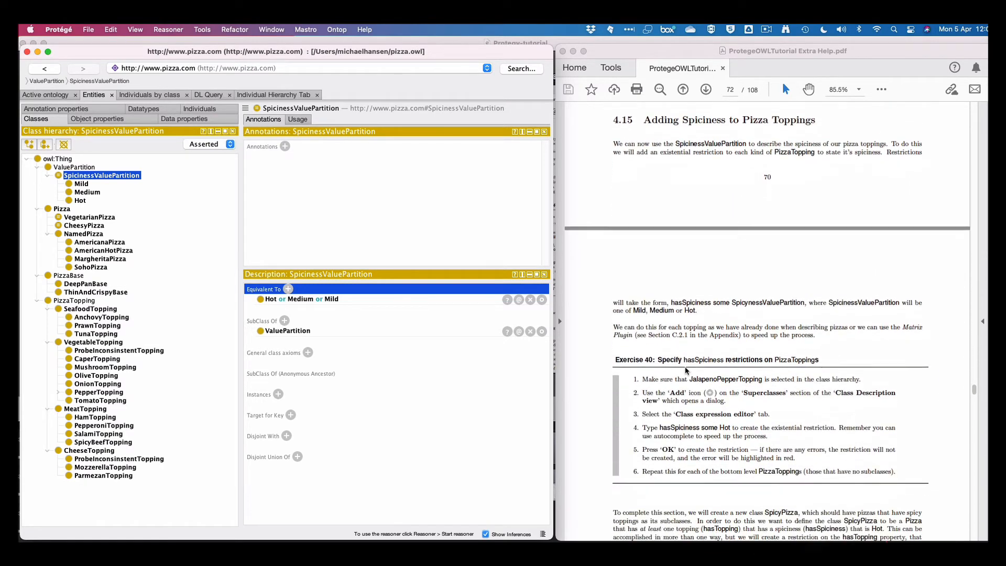
scroll(684, 370, down, 2)
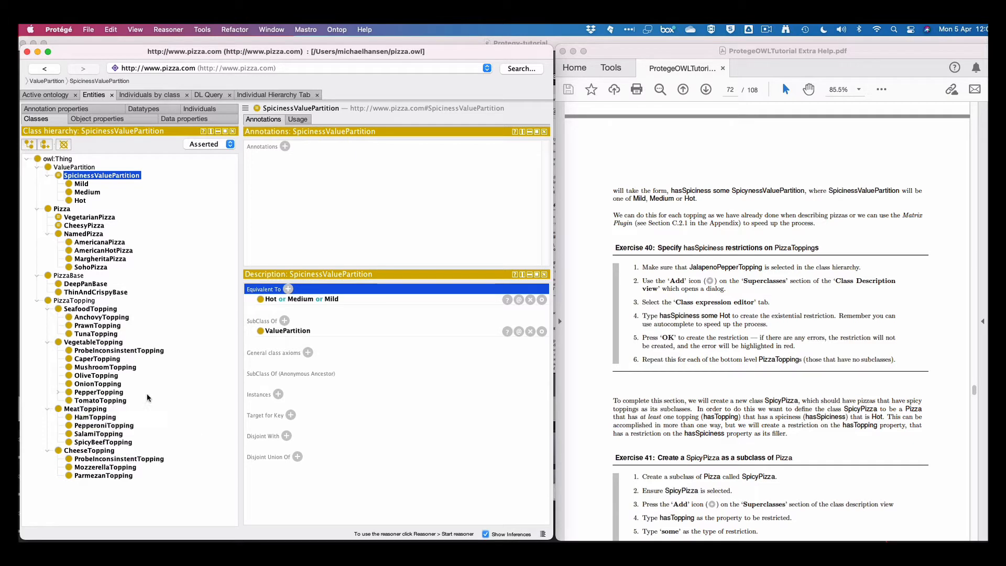
Add the superclass restriction "hasSpiciness some Hot" to JalapenoPepperTopping under PepperTopping
click(59, 392)
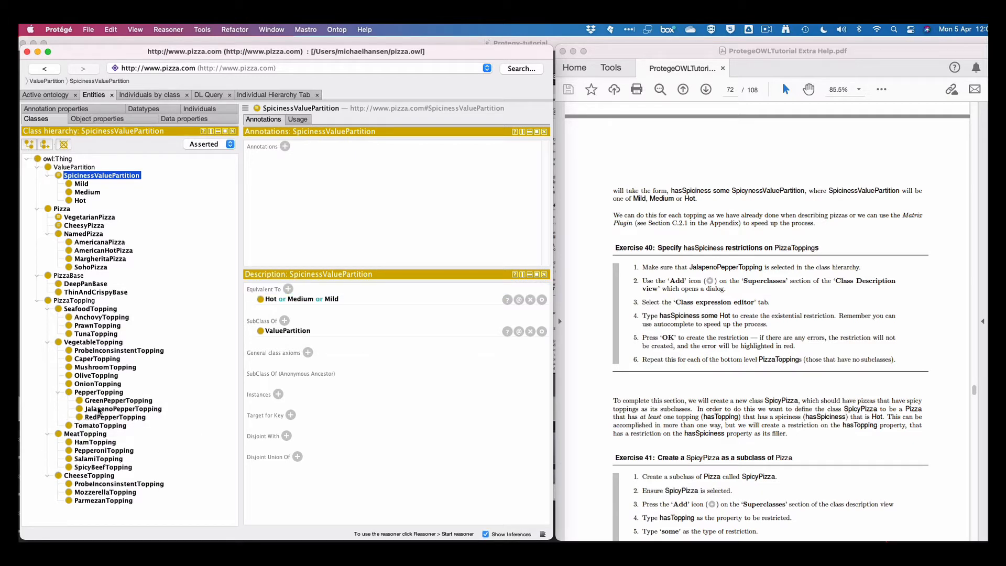
click(98, 409)
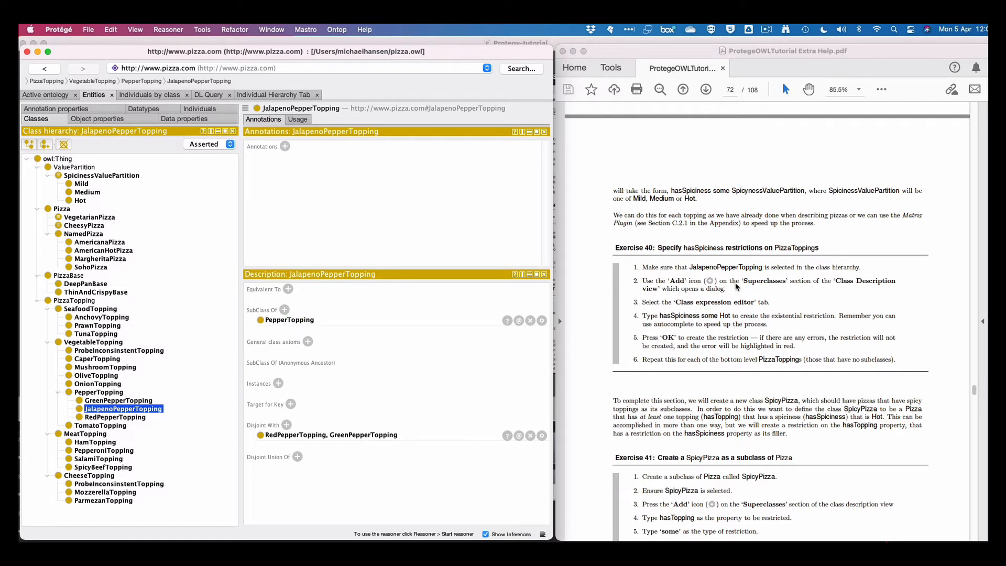
click(284, 309)
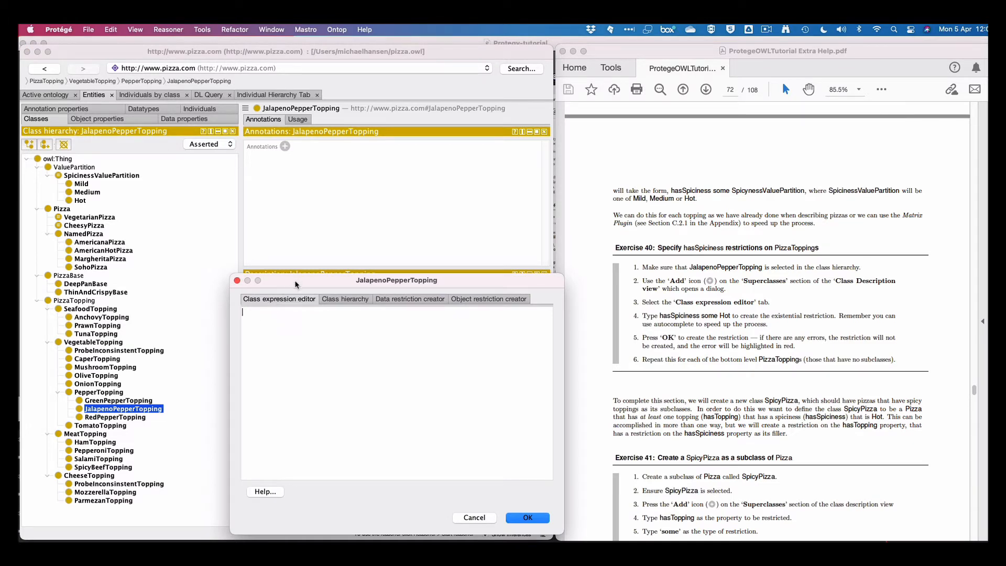
mouse_move(294, 279)
mouse_down()
mouse_move(247, 351)
mouse_move(310, 284)
mouse_move(256, 287)
mouse_move(285, 265)
mouse_move(278, 273)
mouse_up()
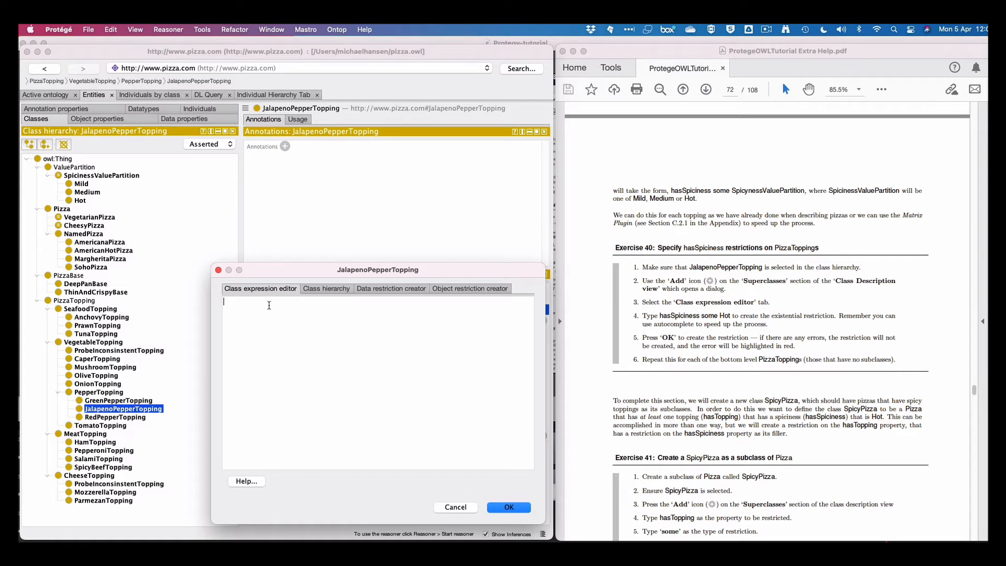
text(hasTopping only (MozzerellaTopping or TomatoTopping or ParmezanTopping or OliveTopping))
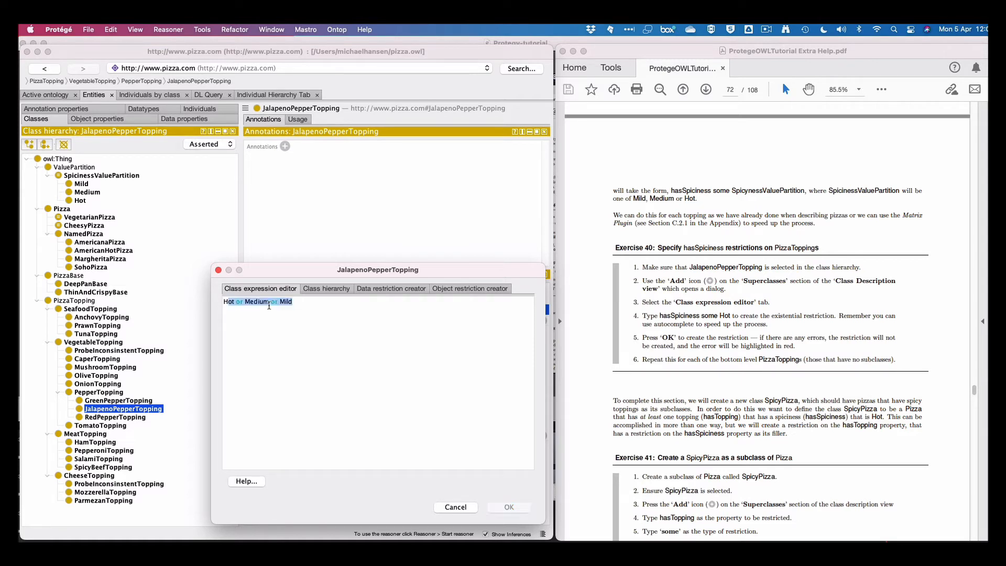
text(S)
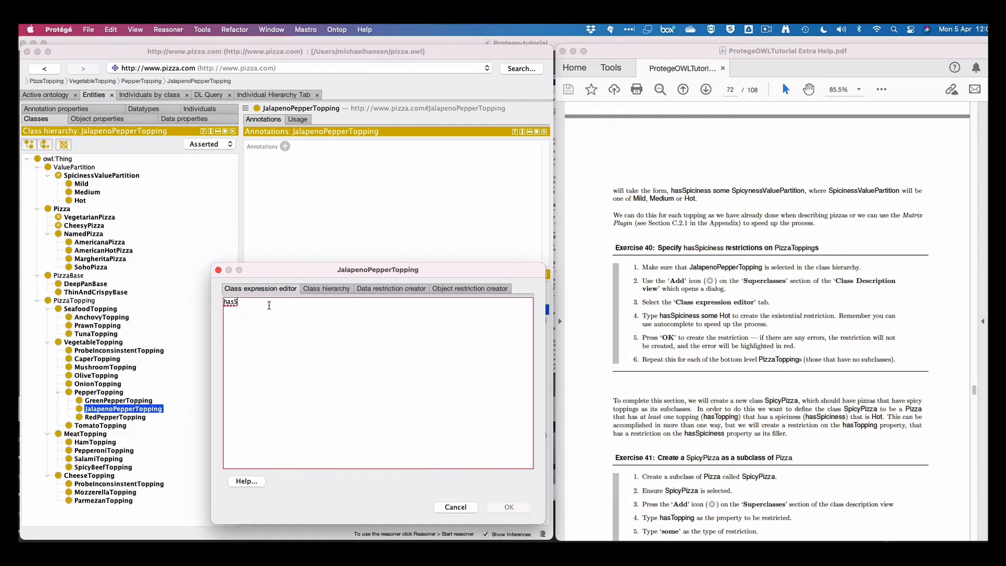
text(piciness some )
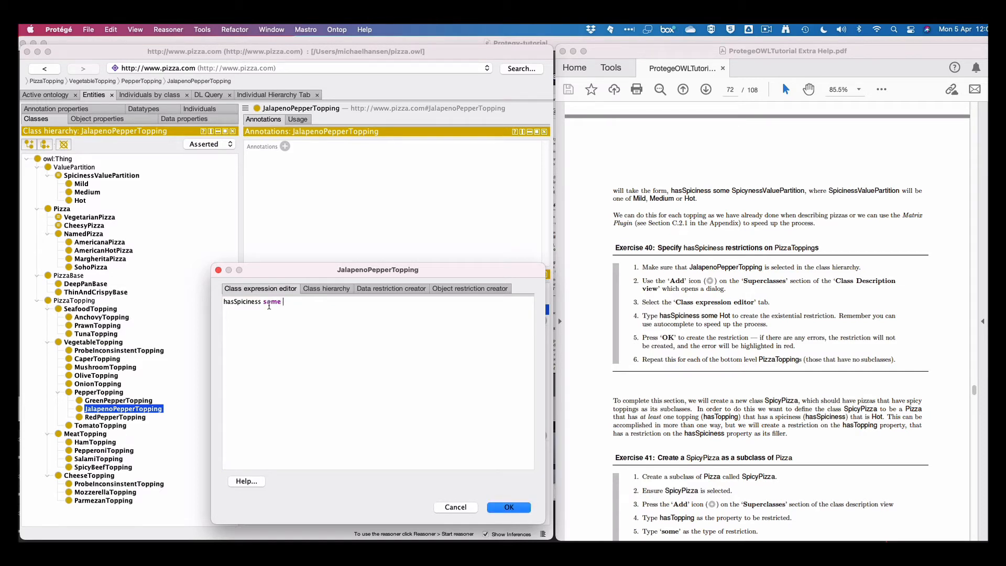
text(Hot)
click(511, 507)
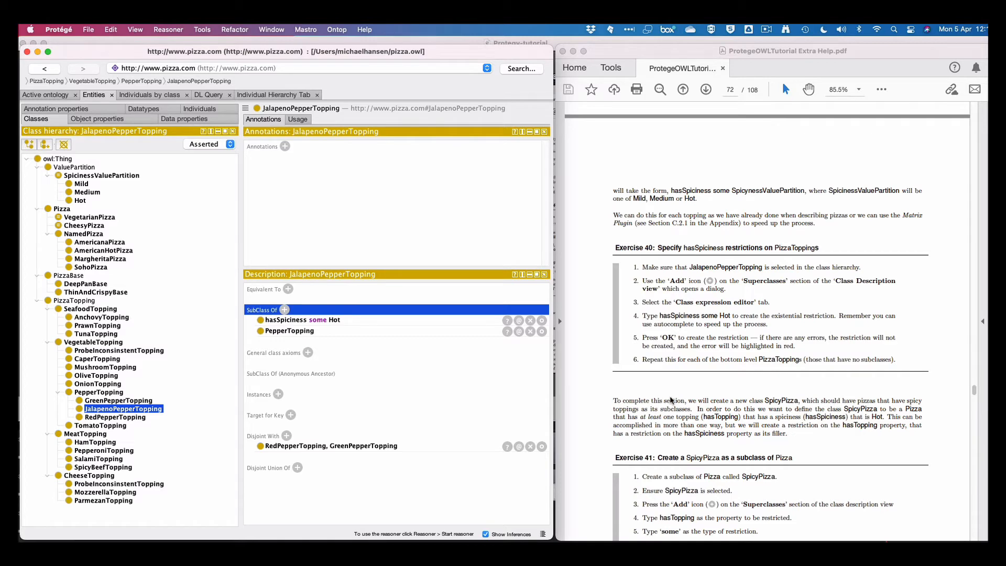
Add the superclass restriction "hasSpiciness some Medium" to RedPepperTopping
scroll(670, 399, down, 3)
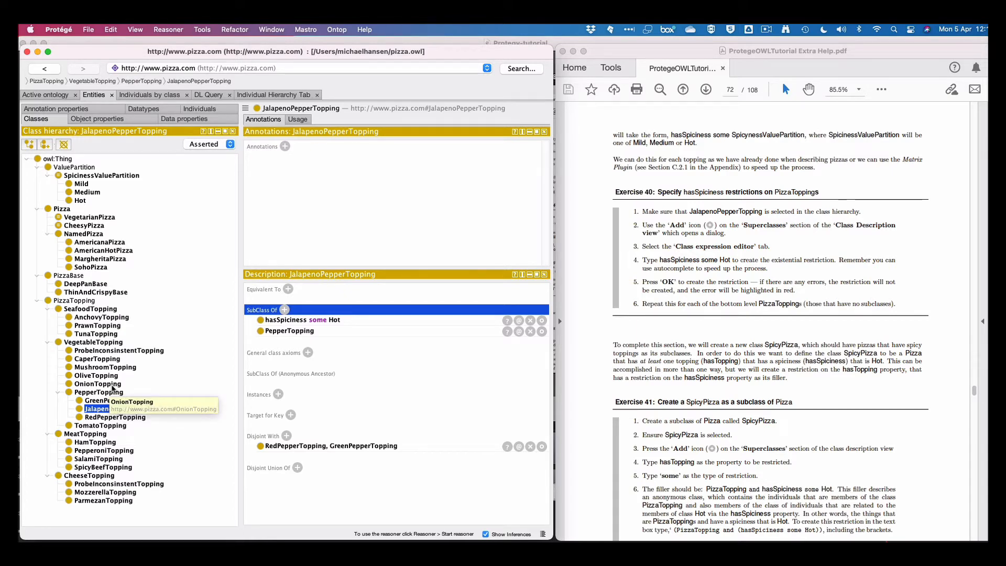
click(115, 418)
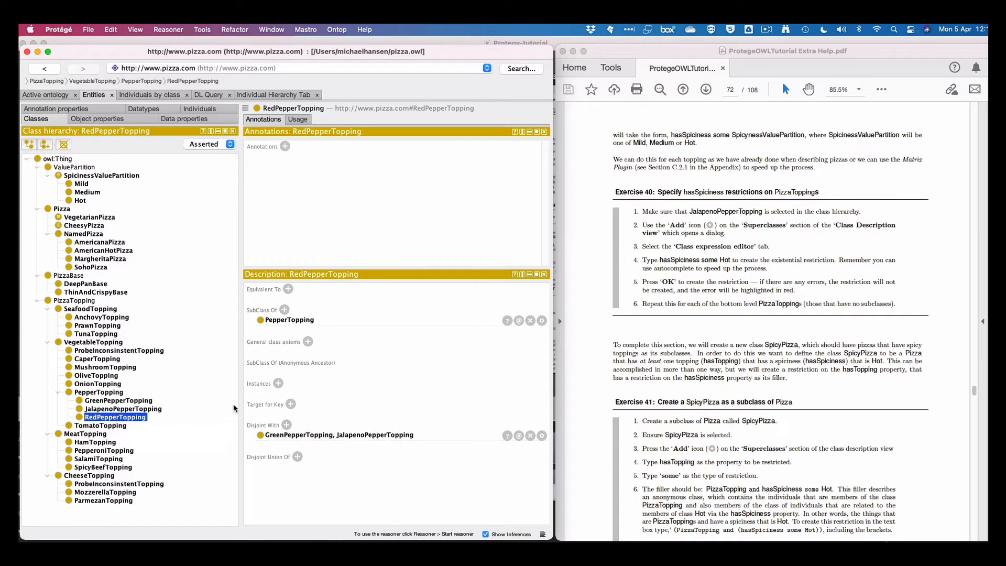
click(284, 310)
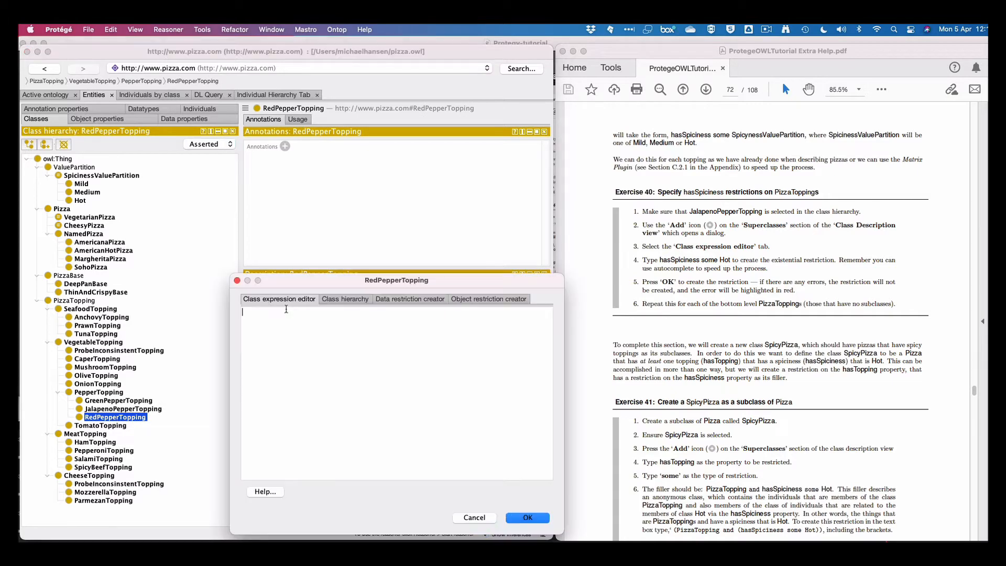
text(hasSpiciness some Hot)
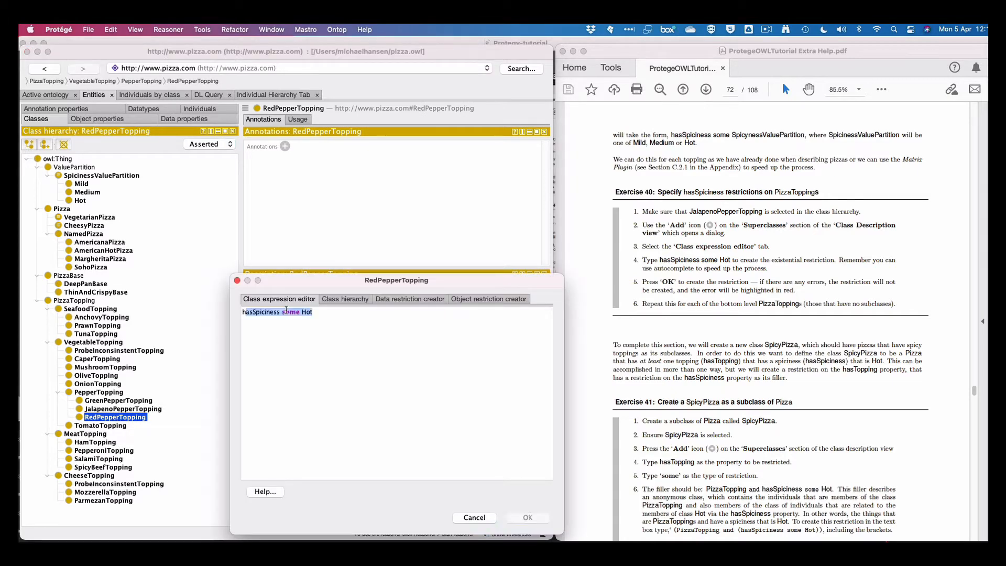
key(shift+Right)
key(shift+Right)
key(shift+Right)
key(Right)
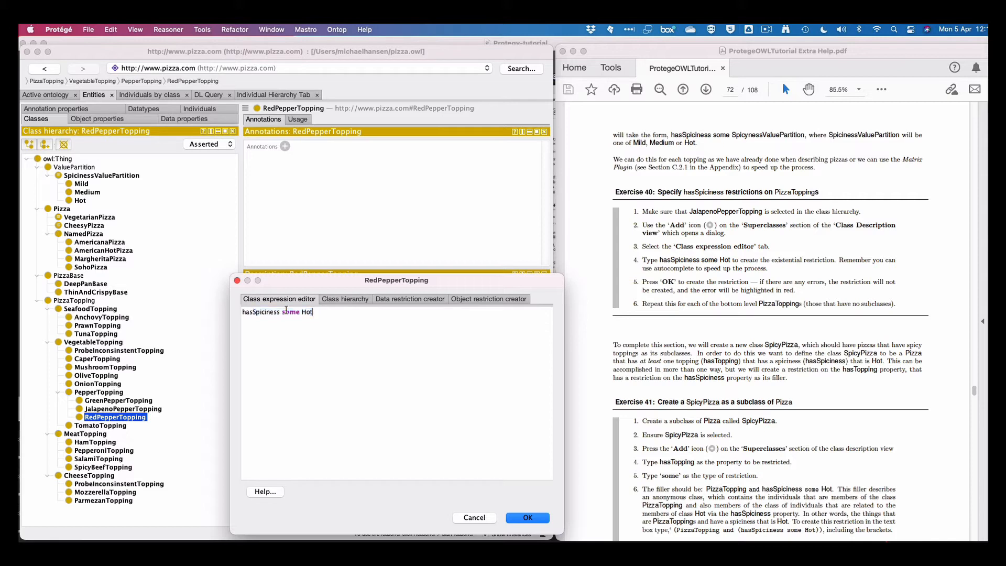
key(BackSpace)
key(BackSpace)
key(BackSpace)
text(Me)
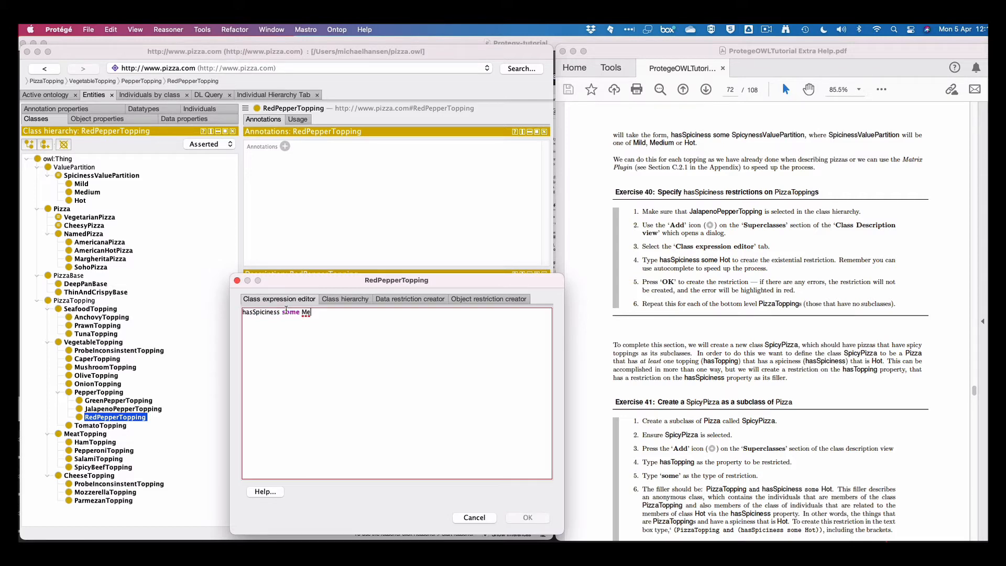
text(dium)
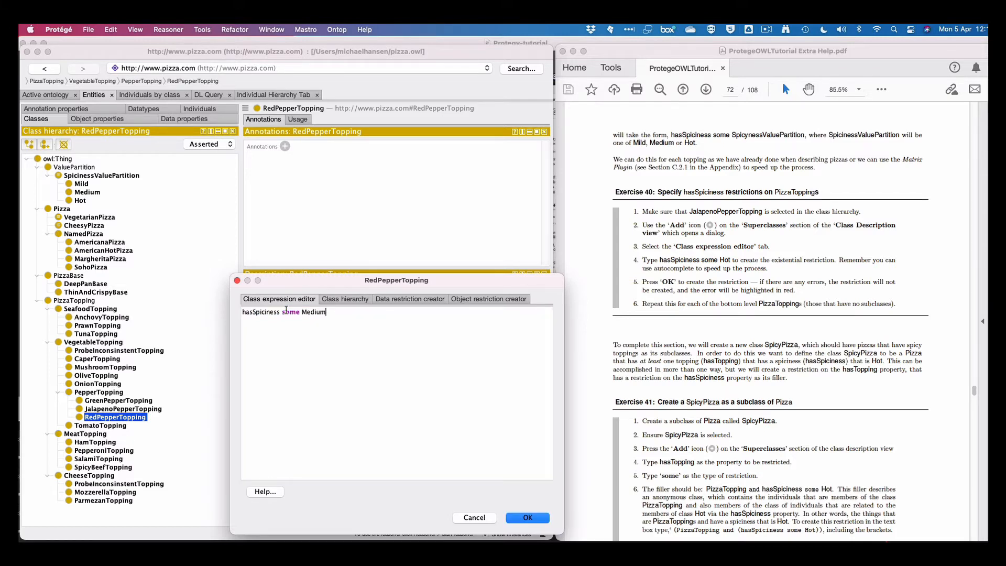
click(526, 518)
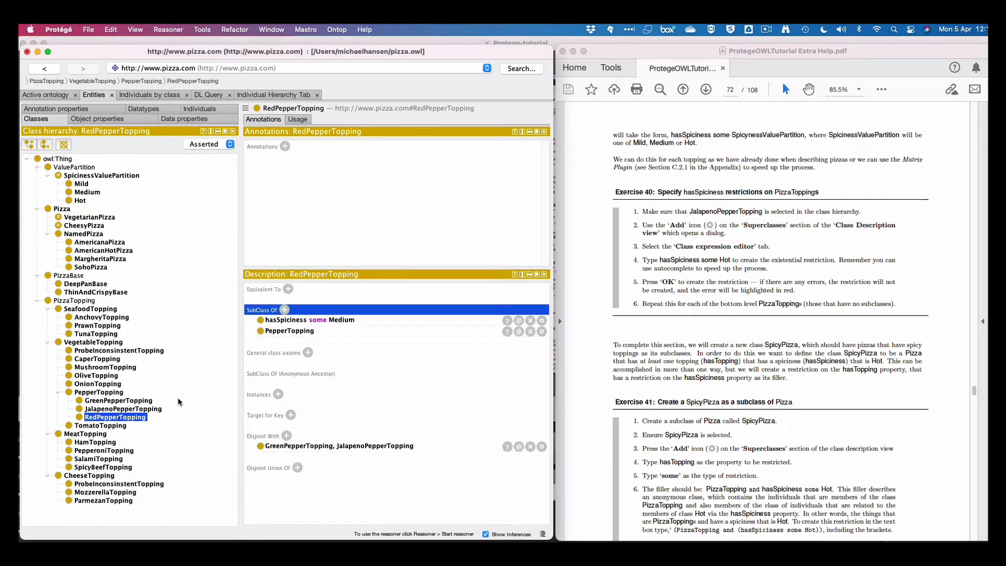
Add the superclass restriction "hasSpiciness some Mild" to GreenPepperTopping
click(125, 402)
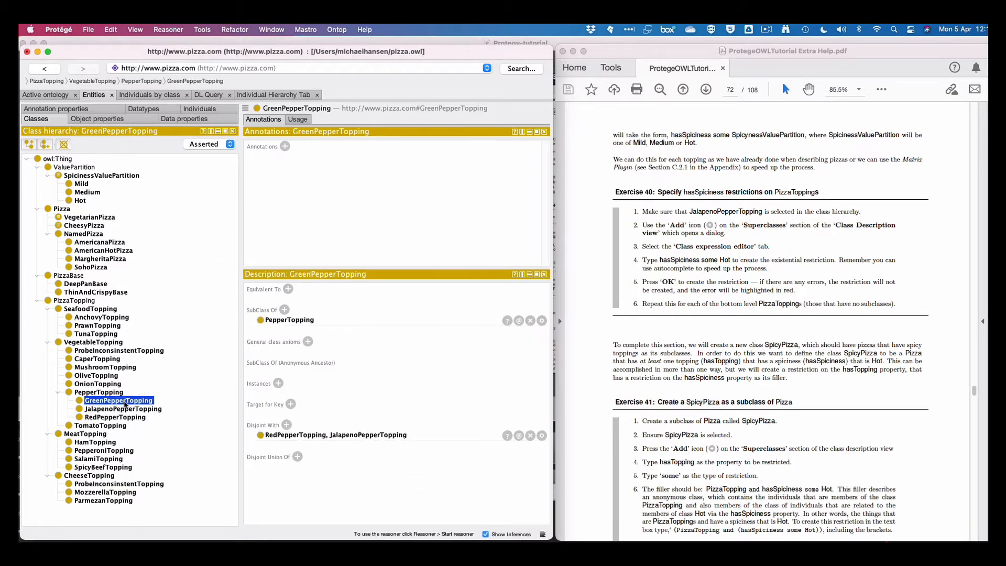
click(285, 310)
text(hasSpiciness some Medium)
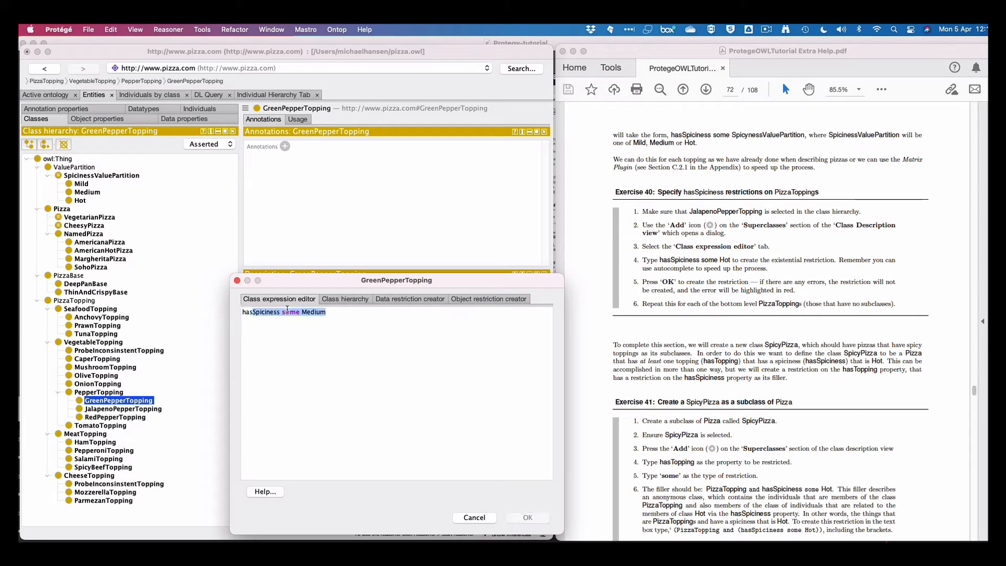
key(Right)
key(BackSpace)
key(BackSpace)
key(BackSpace)
key(BackSpace)
key(BackSpace)
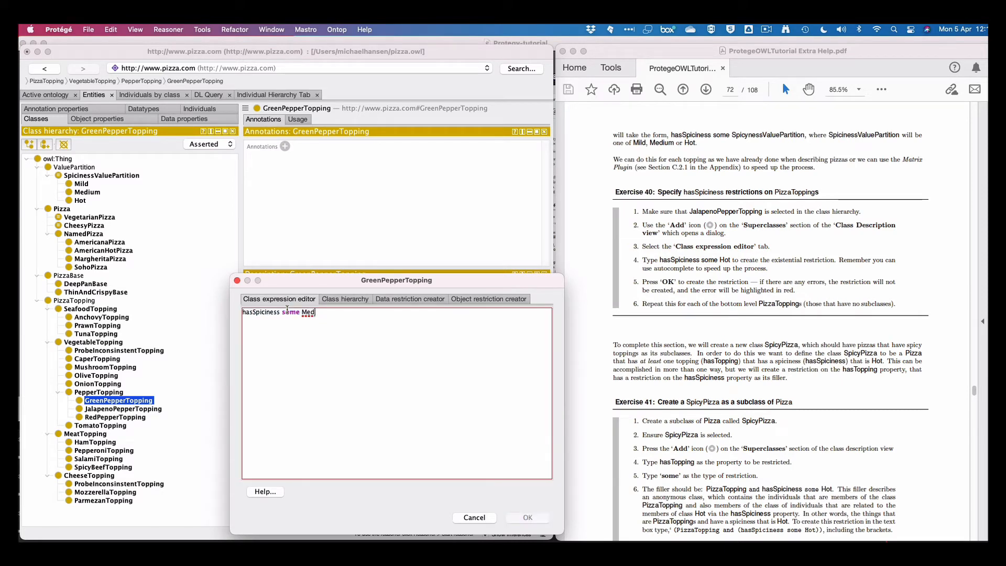
text(ild)
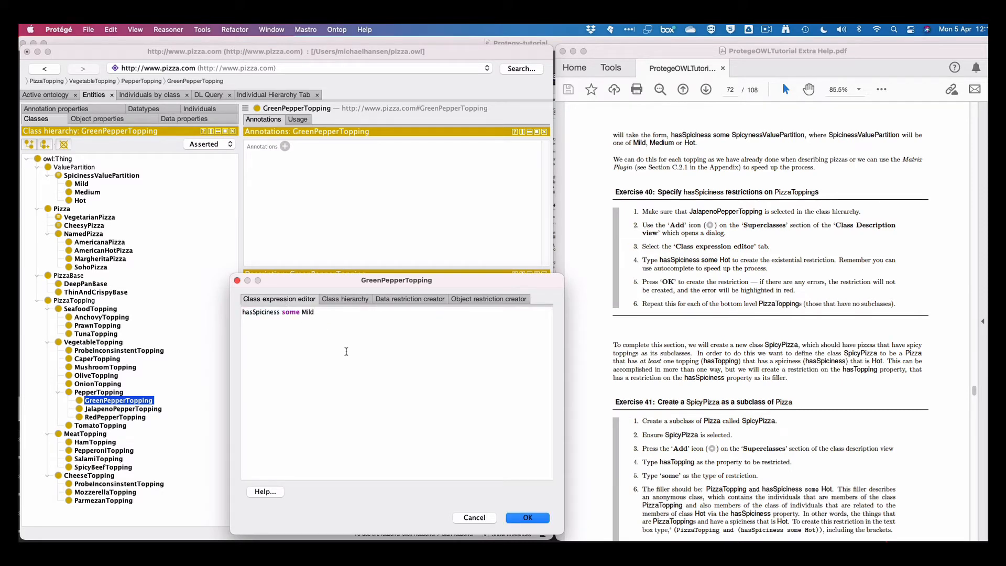
click(529, 517)
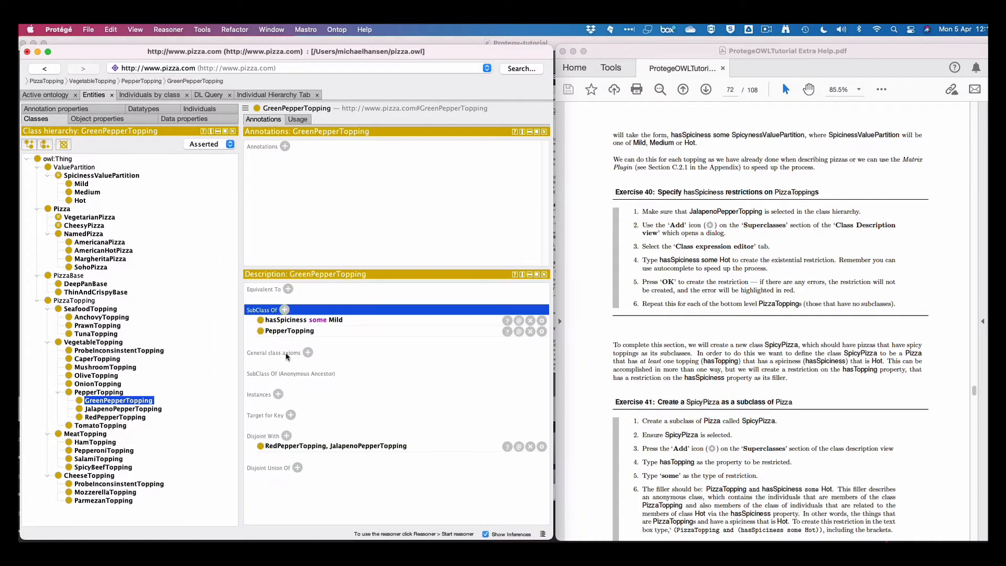
Review the superclass restrictions of the three pepper toppings, and read the Exercise 41 instructions in the tutorial PDF
click(119, 409)
click(120, 417)
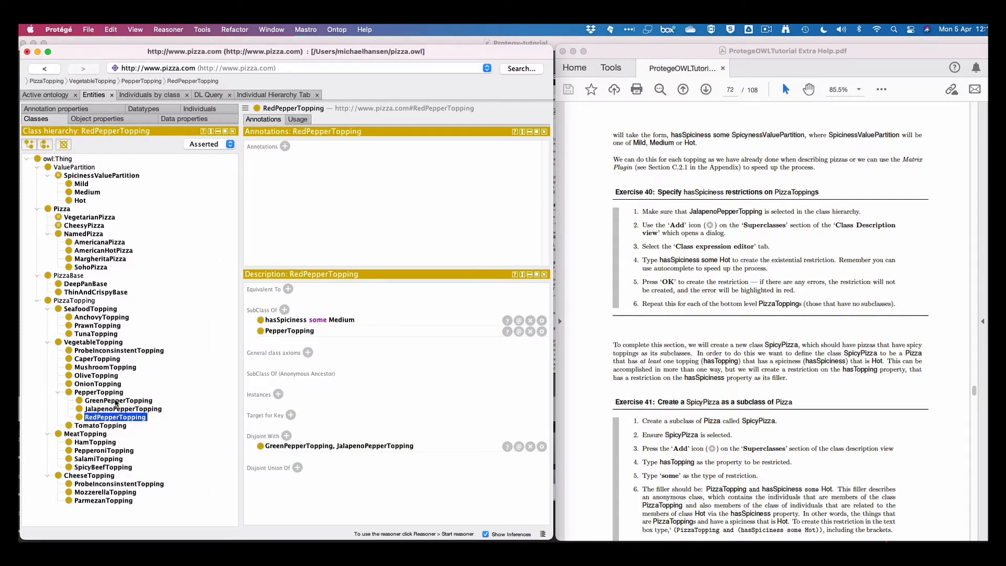
click(117, 402)
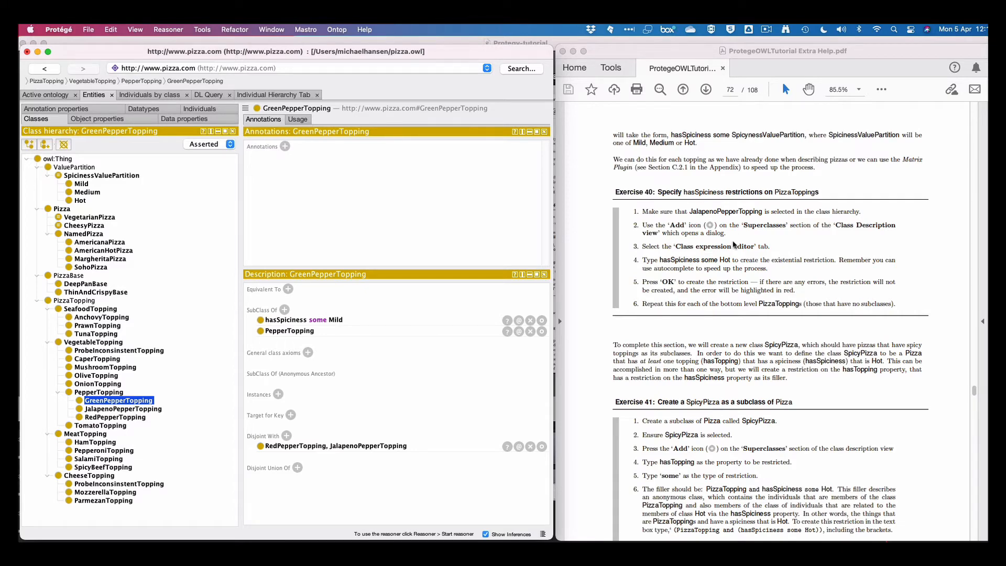
scroll(693, 314, down, 5)
scroll(694, 314, down, 2)
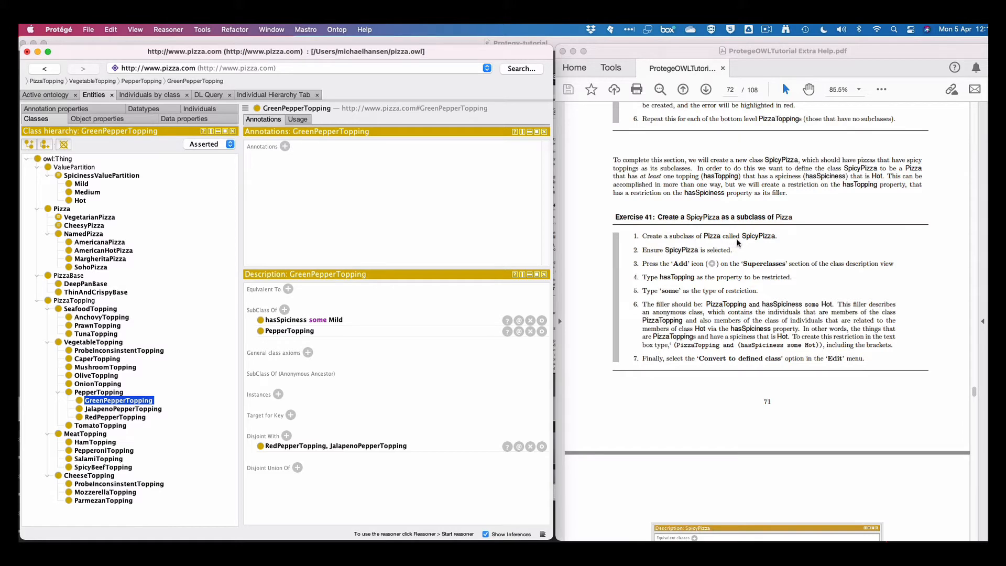
Create a subclass of Pizza named SpicyPizza, with the ValuePartition, PizzaBase and PizzaTopping branches collapsed
click(38, 167)
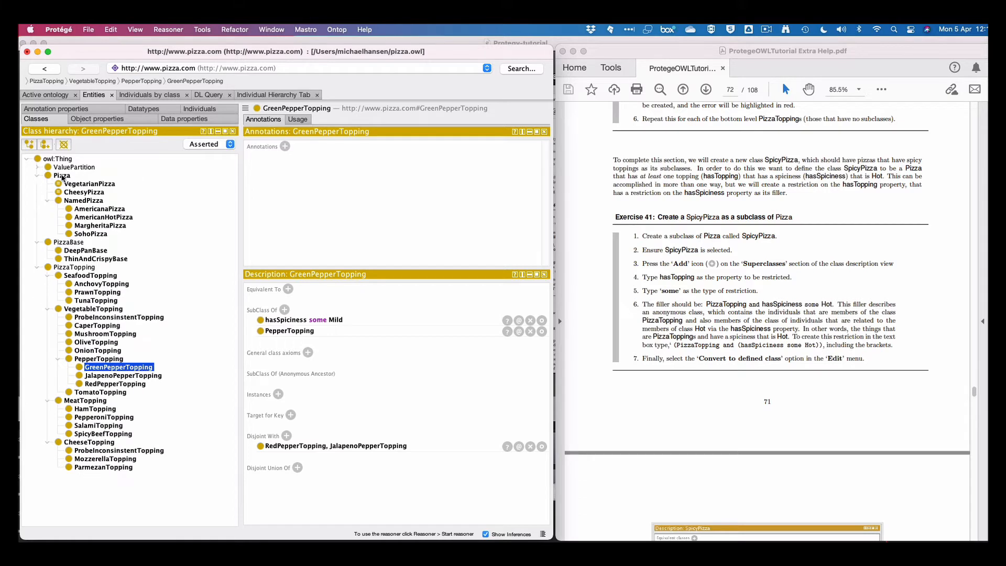
click(61, 176)
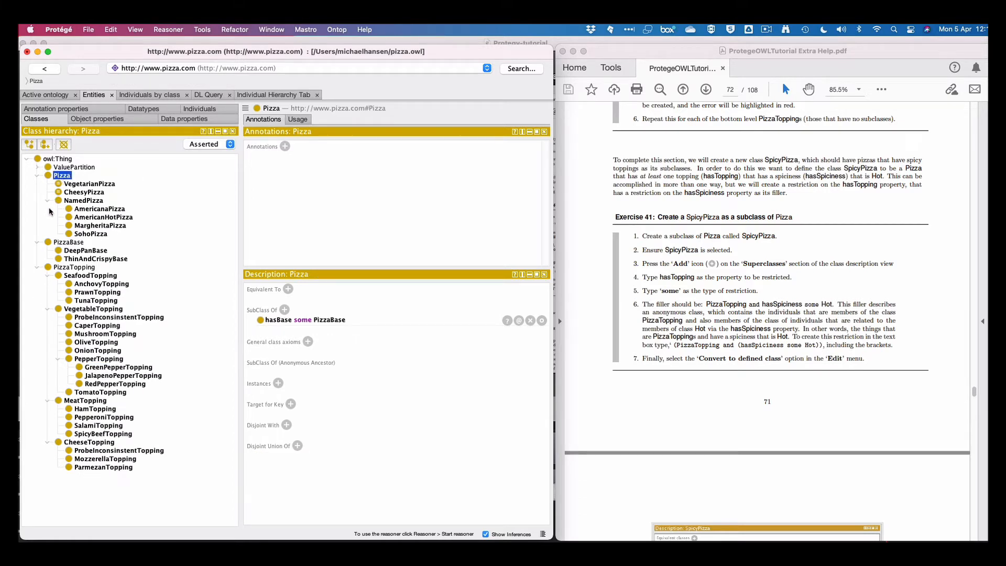
click(37, 242)
click(37, 250)
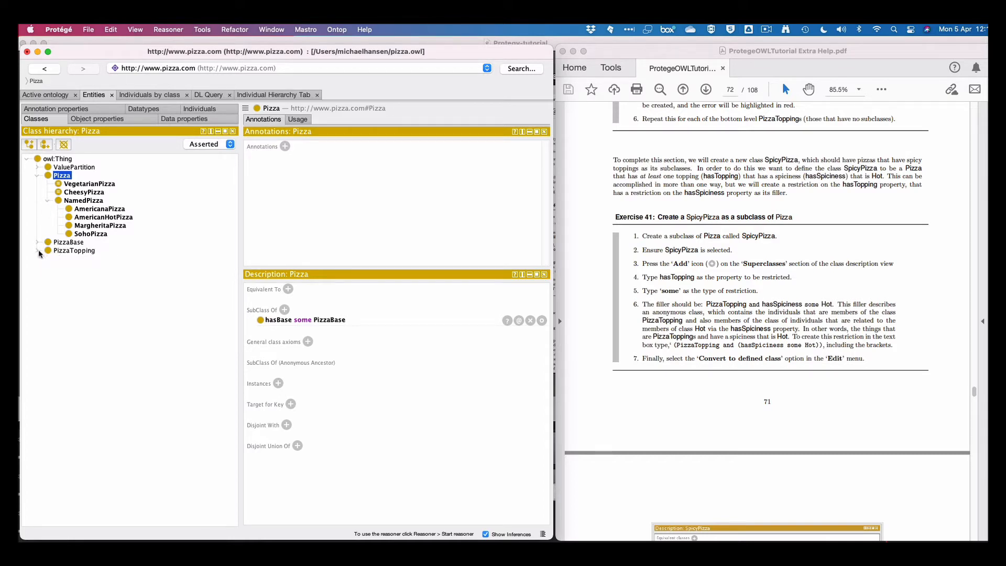
click(30, 144)
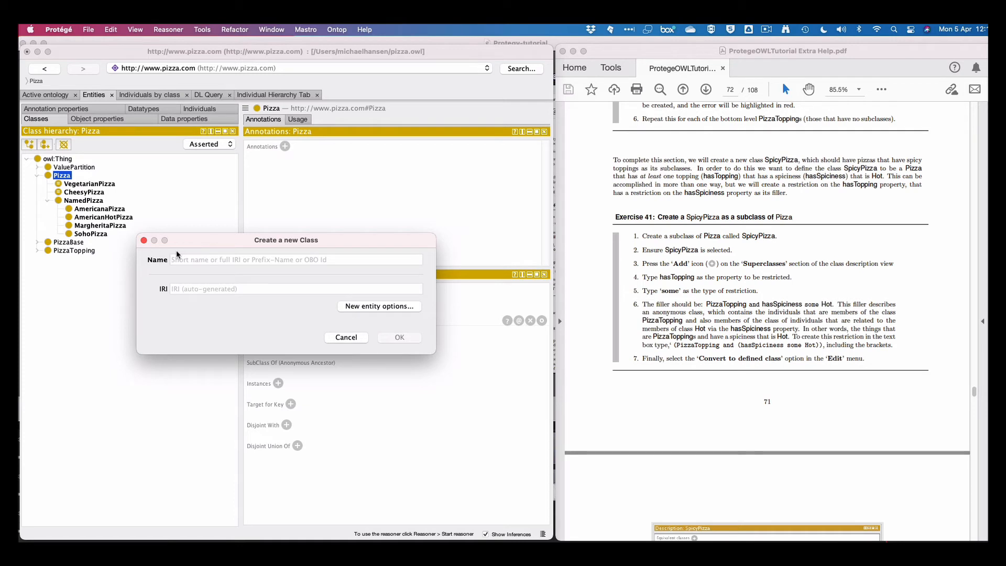
text(Spicy{P)
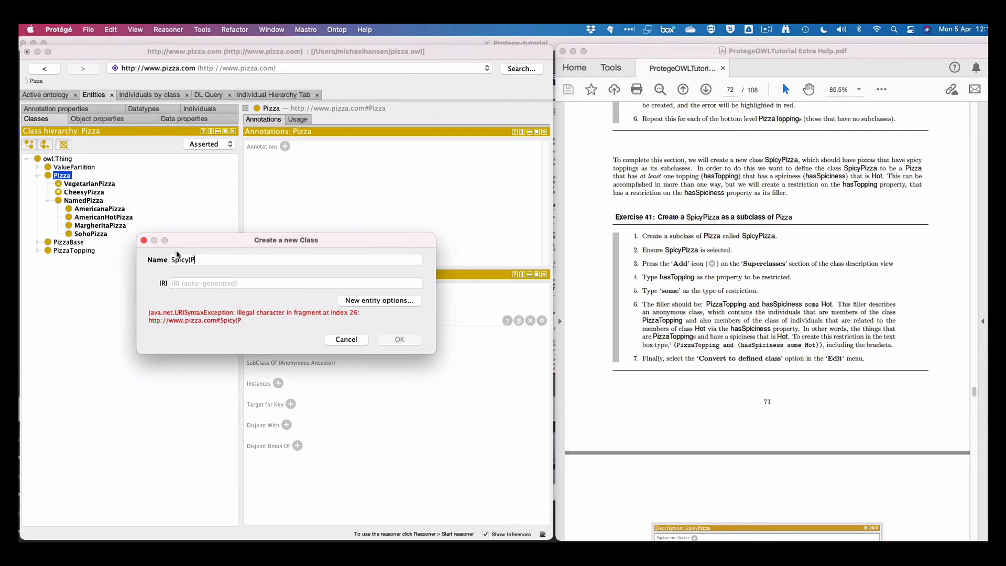
key(BackSpace)
key(BackSpace)
text(Pi)
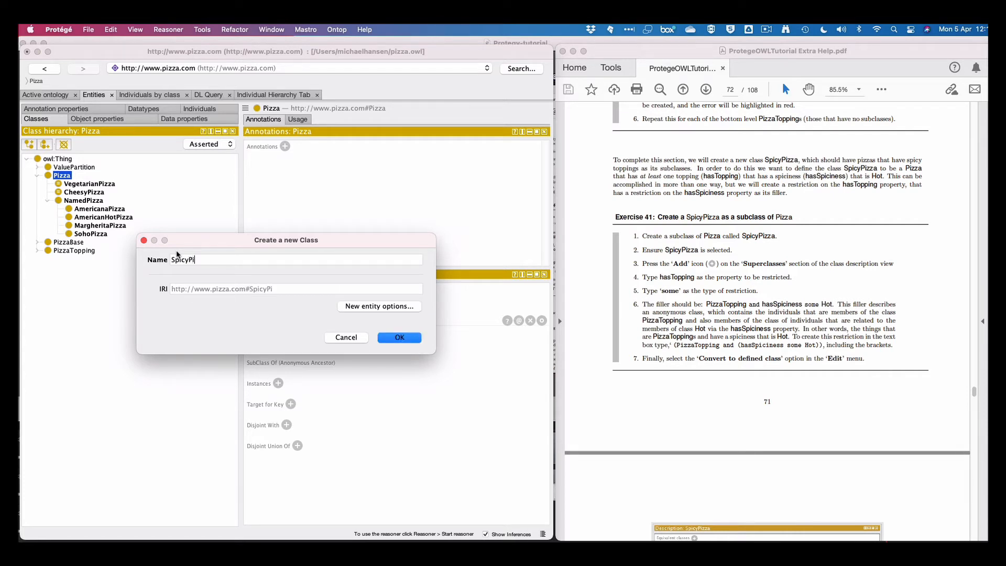
text(x)
key(BackSpace)
text(zaa)
click(400, 336)
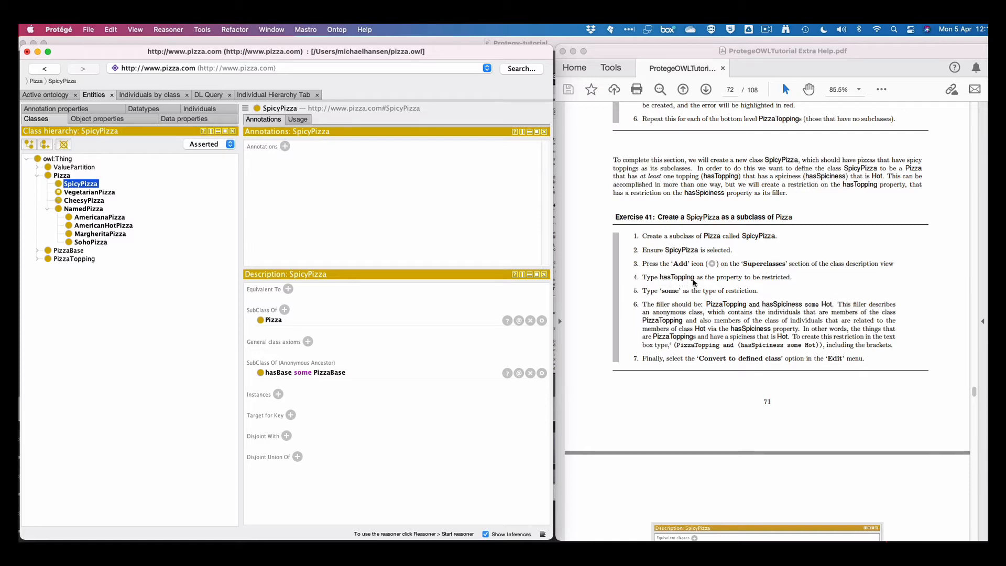
Enter the superclass expression "hasTopping some PizzaTopping and hasSpiciness some Hot" for SpicyPizza
click(284, 309)
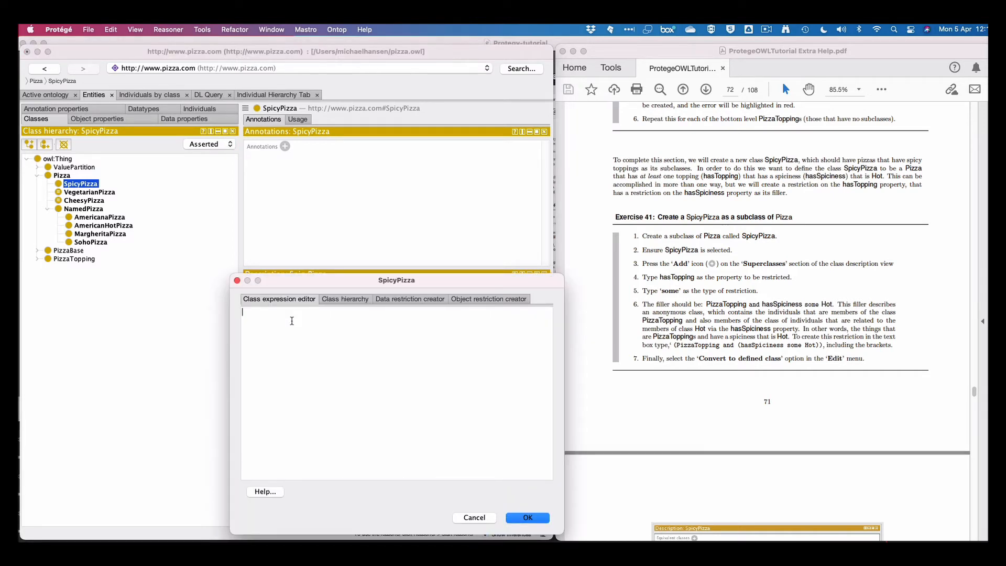
text(hasT)
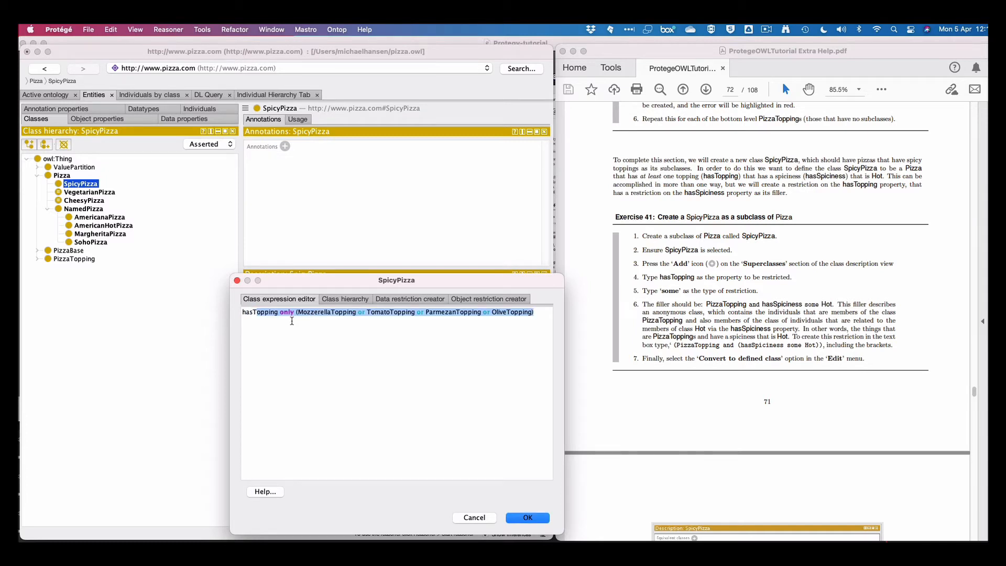
text(o)
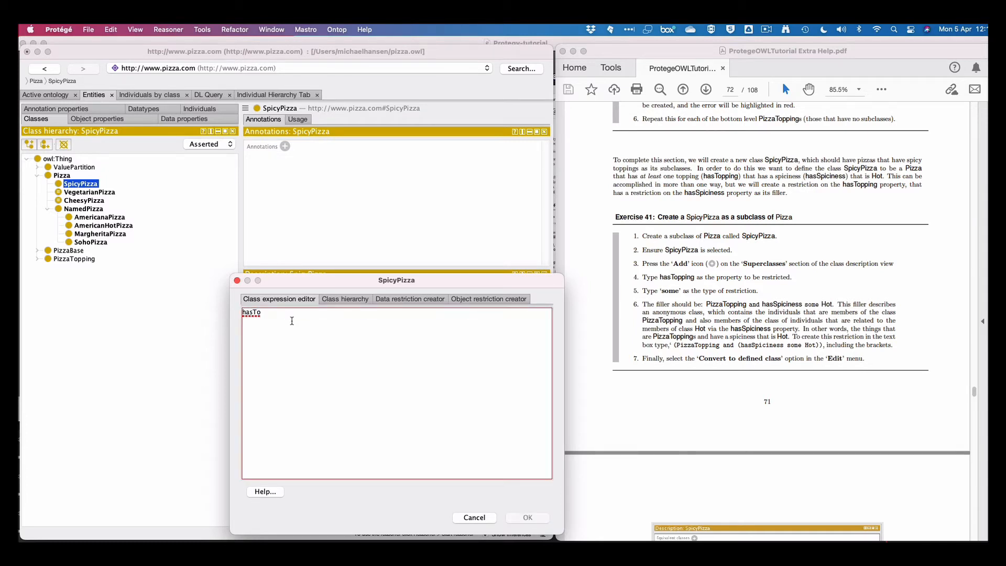
text(pping)
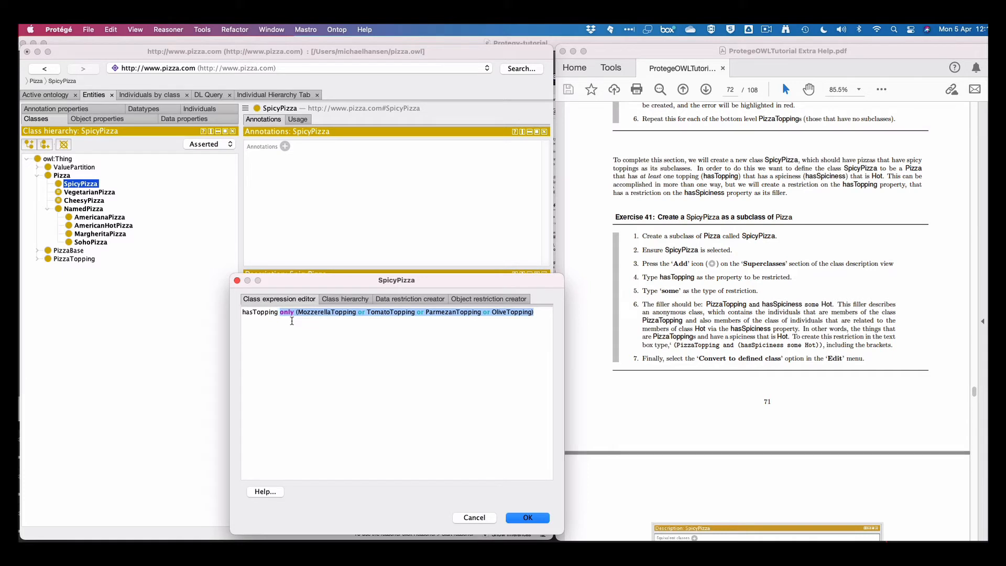
text( some)
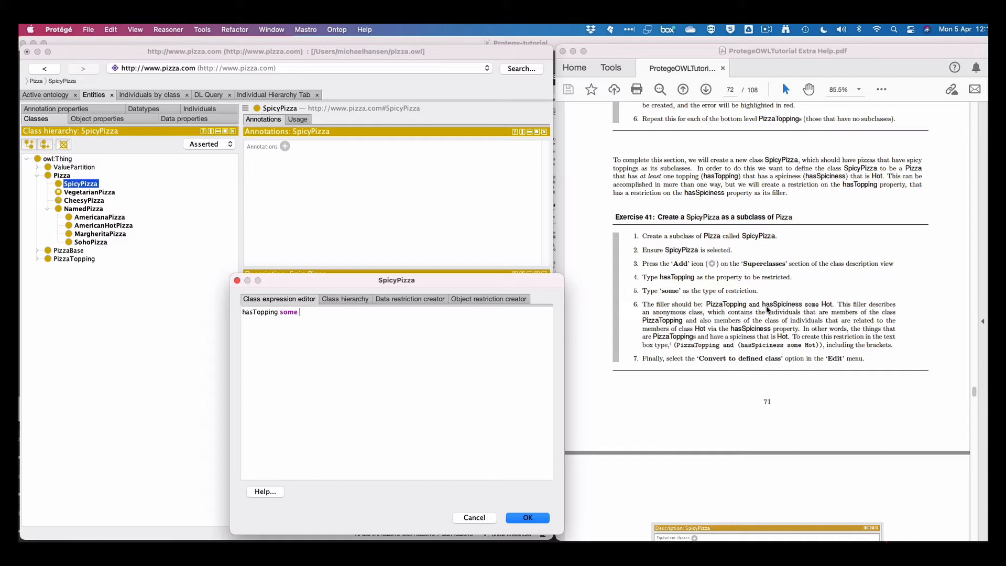
text(PizzaT)
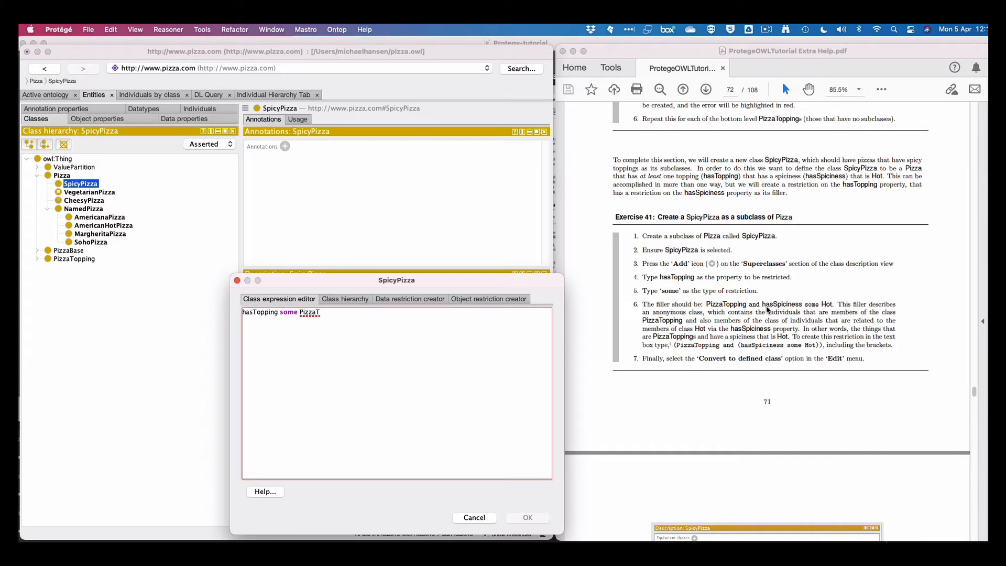
text(opping)
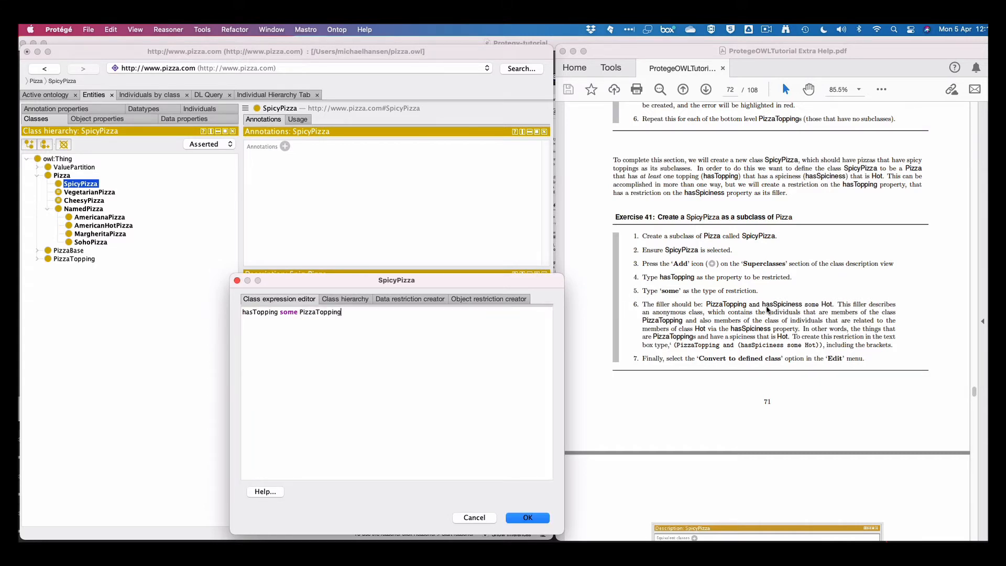
text( and)
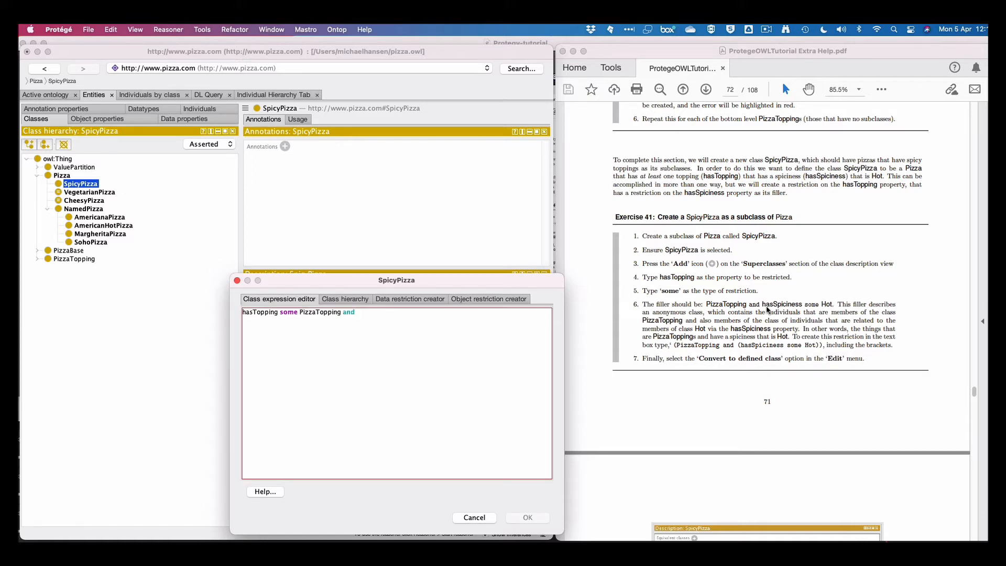
text( hasSpic)
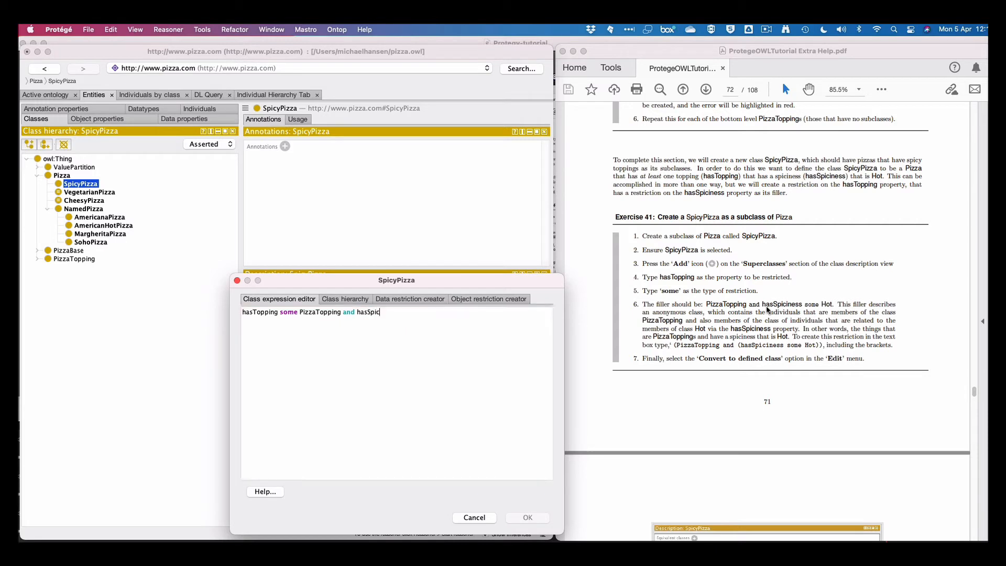
text(iness some Hot)
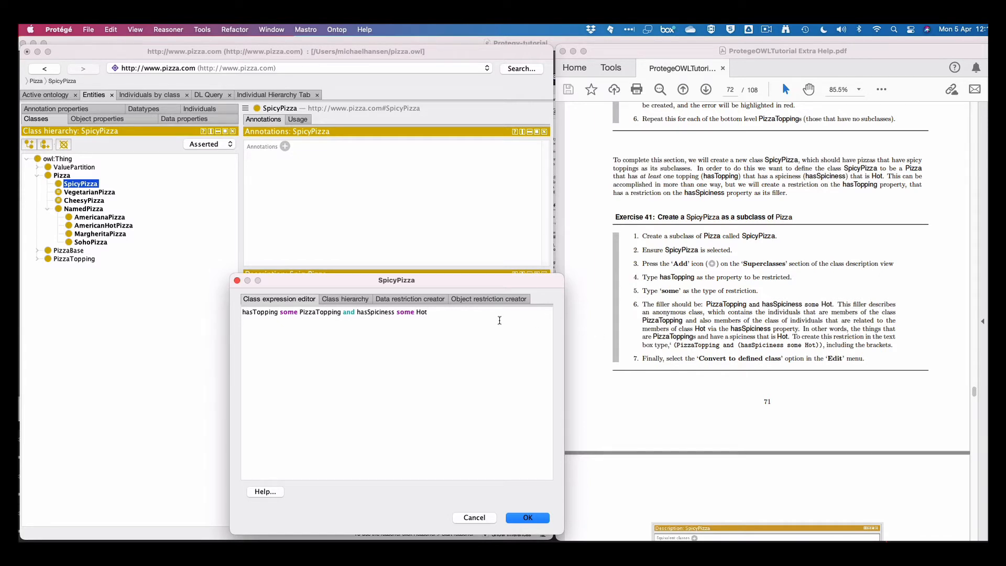
Try putting an opening bracket before hasTopping and replacing the first "some" with "and" in the expression
click(244, 311)
text(()
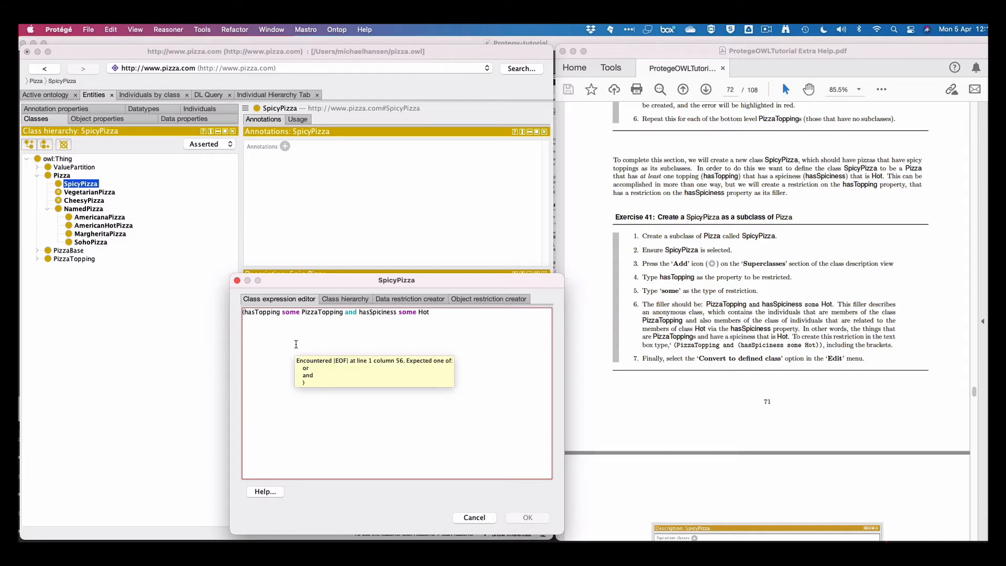
key(BackSpace)
key(BackSpace)
key(BackSpace)
key(BackSpace)
key(BackSpace)
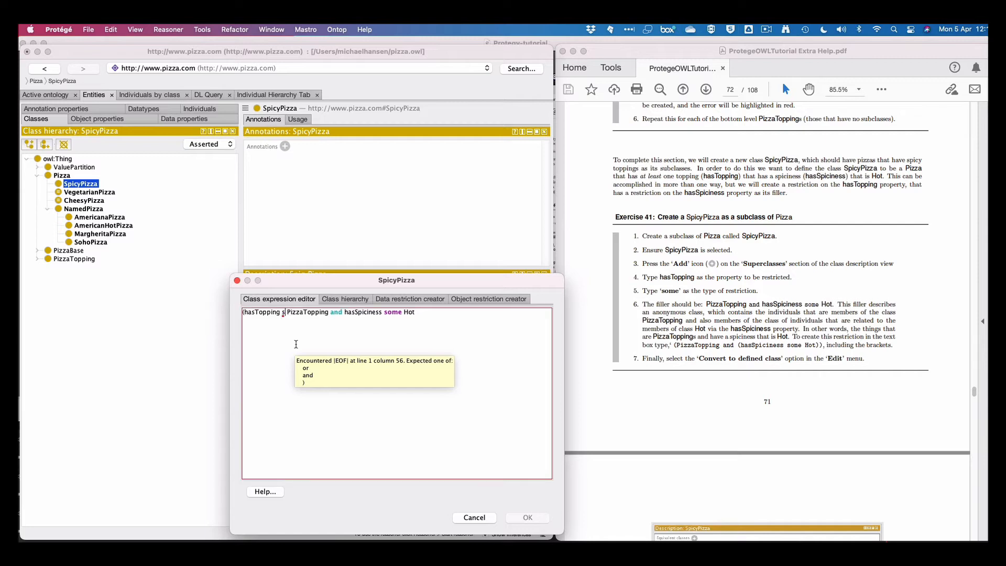
text(and )
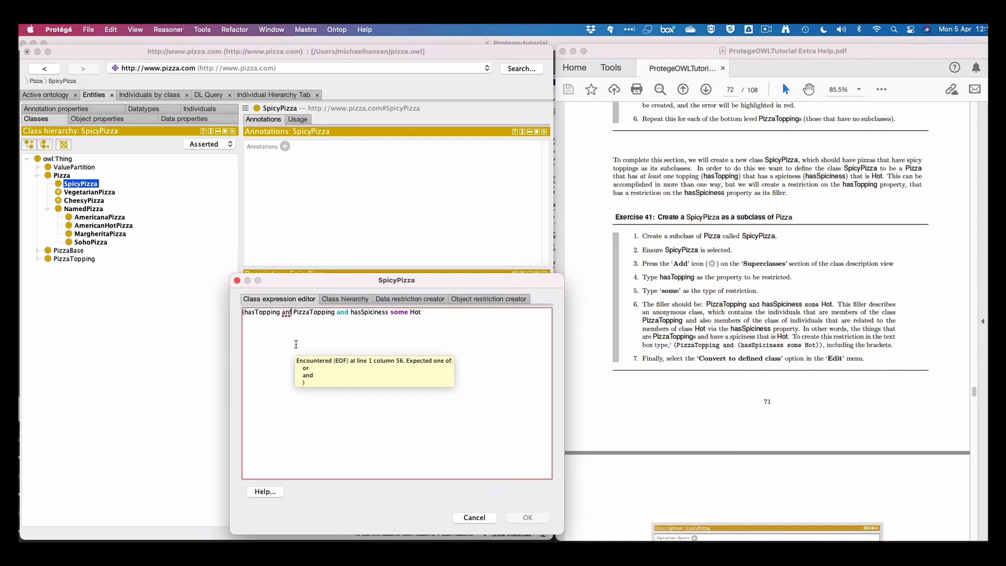
Correct the start of the expression to "hasTopping some ( PizzaTopping", without a bracket before hasTopping
text(()
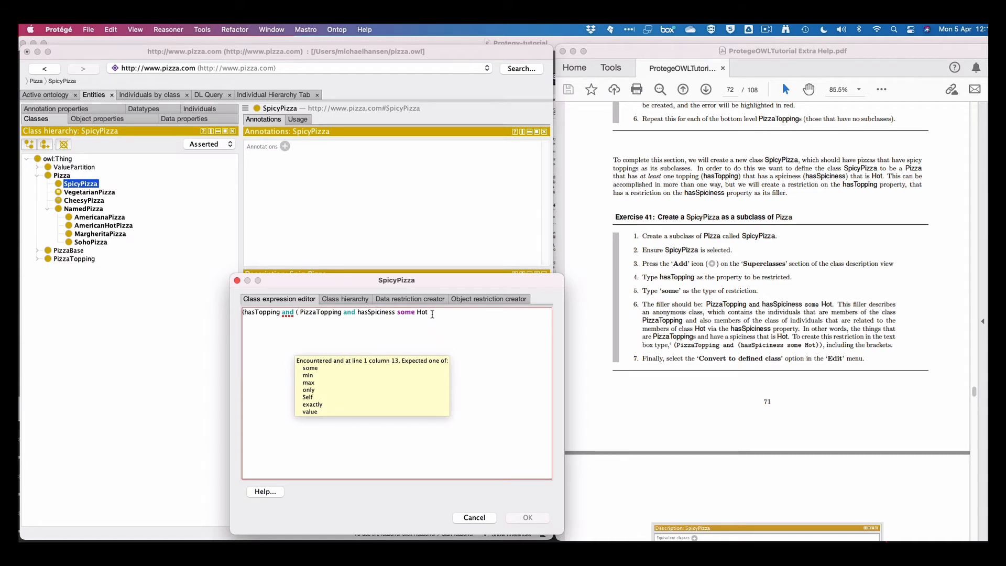
click(245, 313)
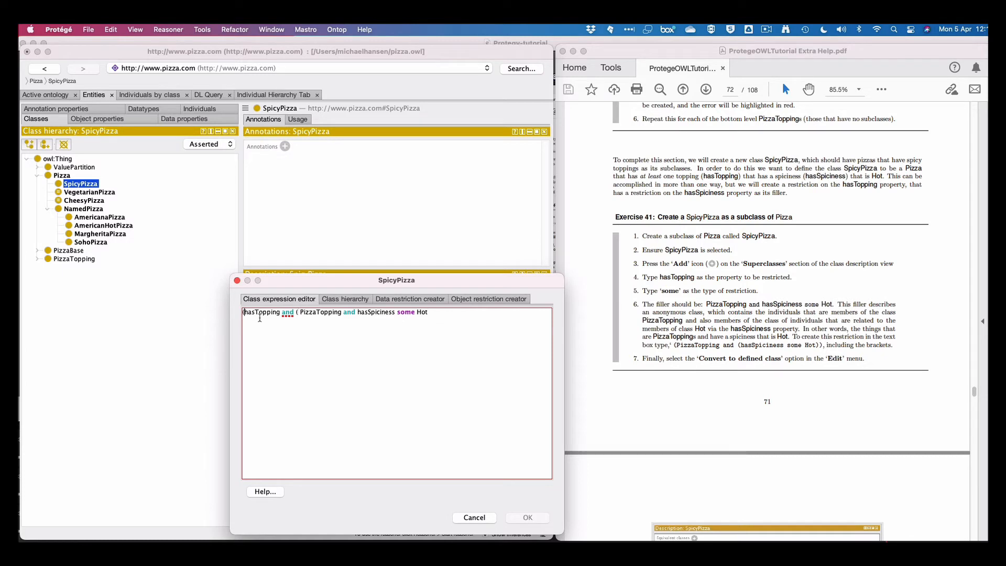
key(BackSpace)
click(294, 314)
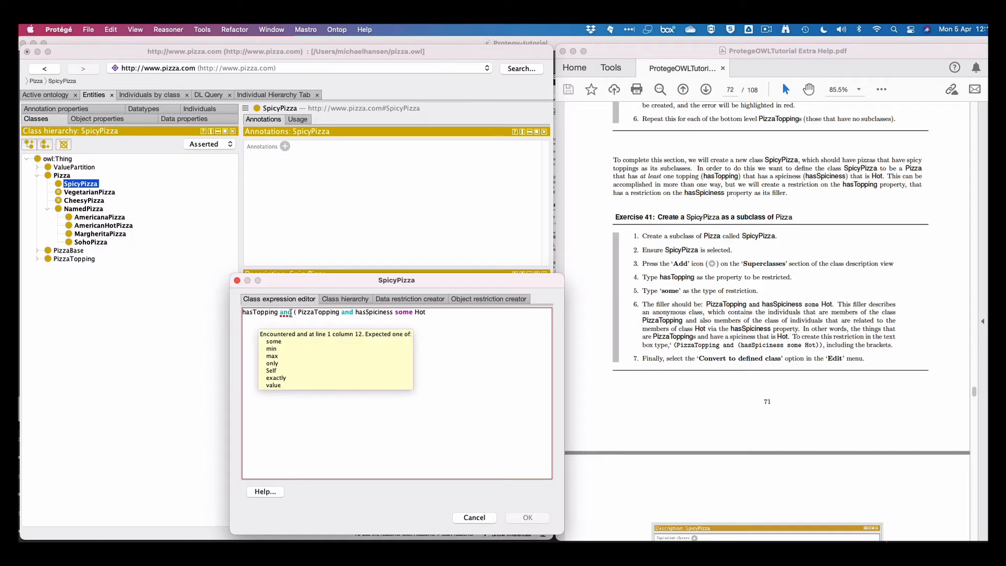
key(BackSpace)
key(BackSpace)
key(BackSpace)
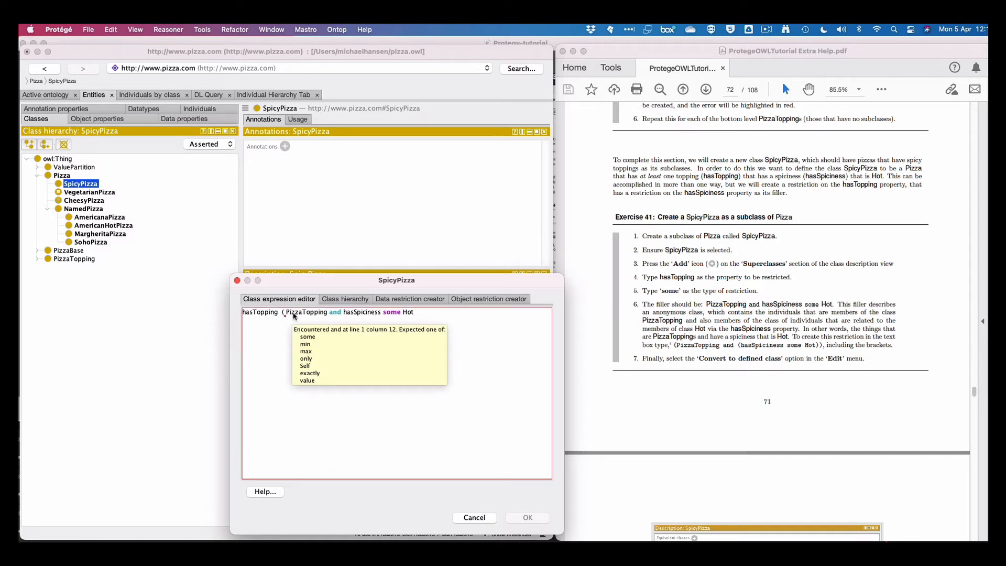
text(some)
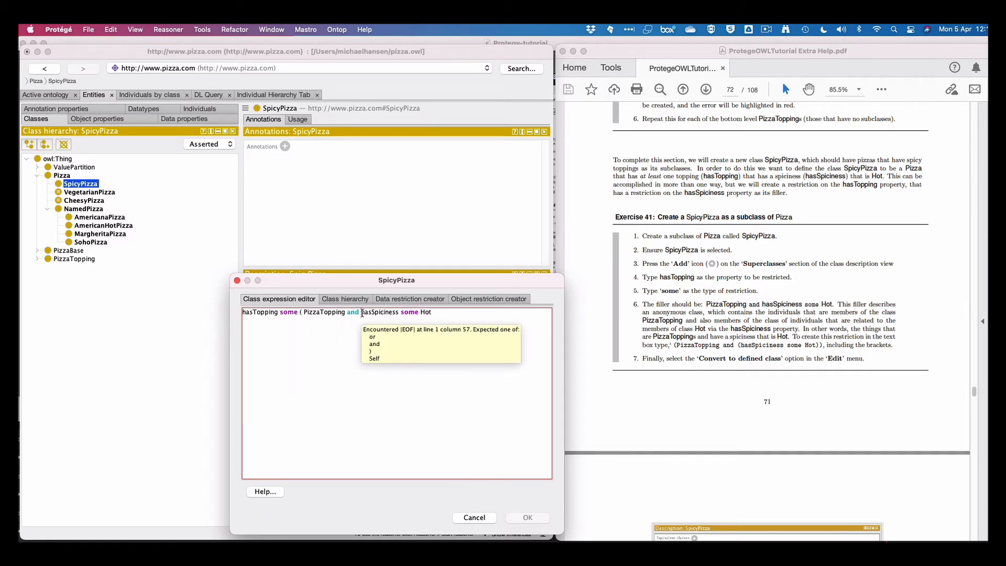
Complete the restriction as "hasTopping some ( PizzaTopping and (hasSpiciness some Hot))" and convert SpicyPizza to a defined class
click(362, 313)
text(()
click(444, 318)
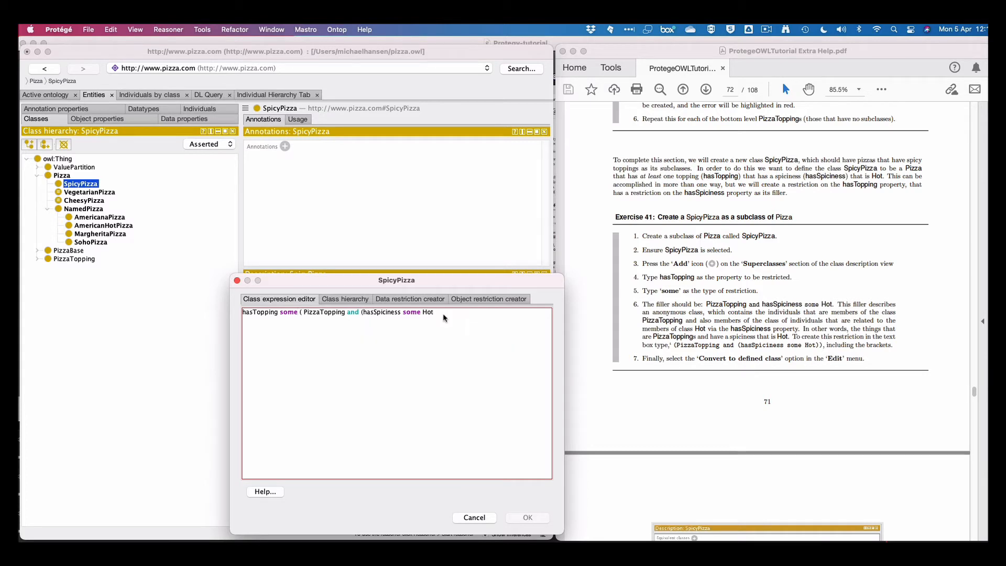
text()))
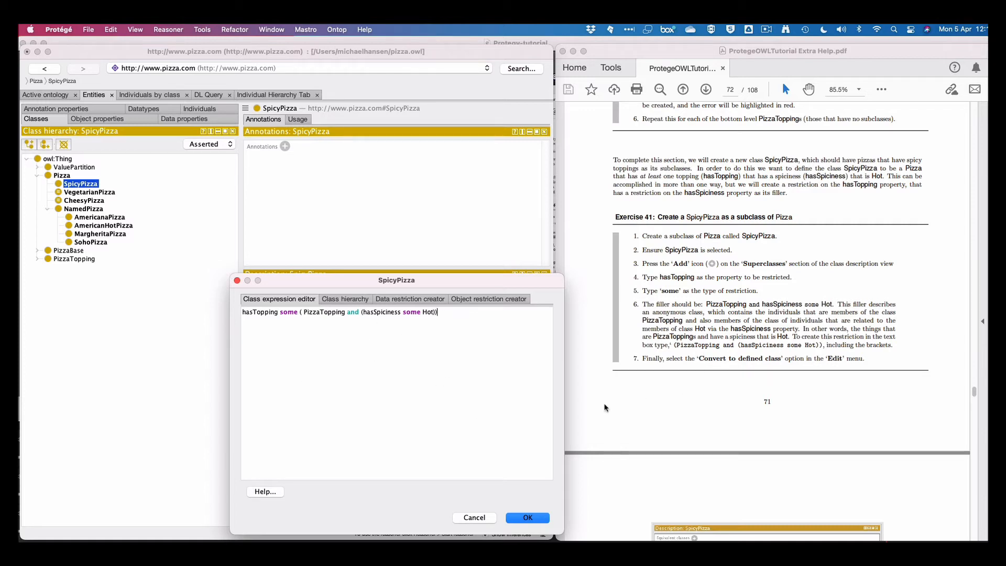
click(528, 518)
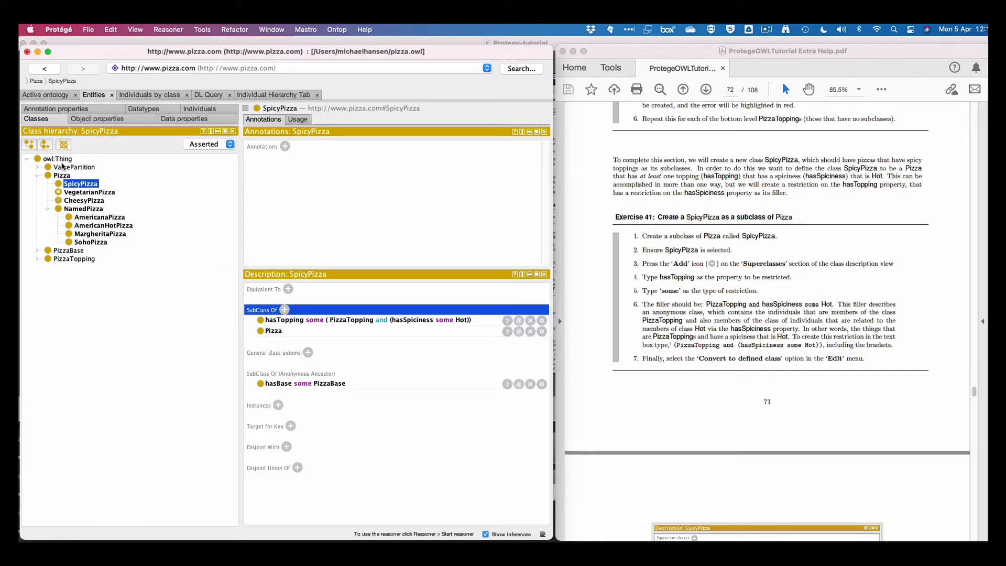
click(111, 30)
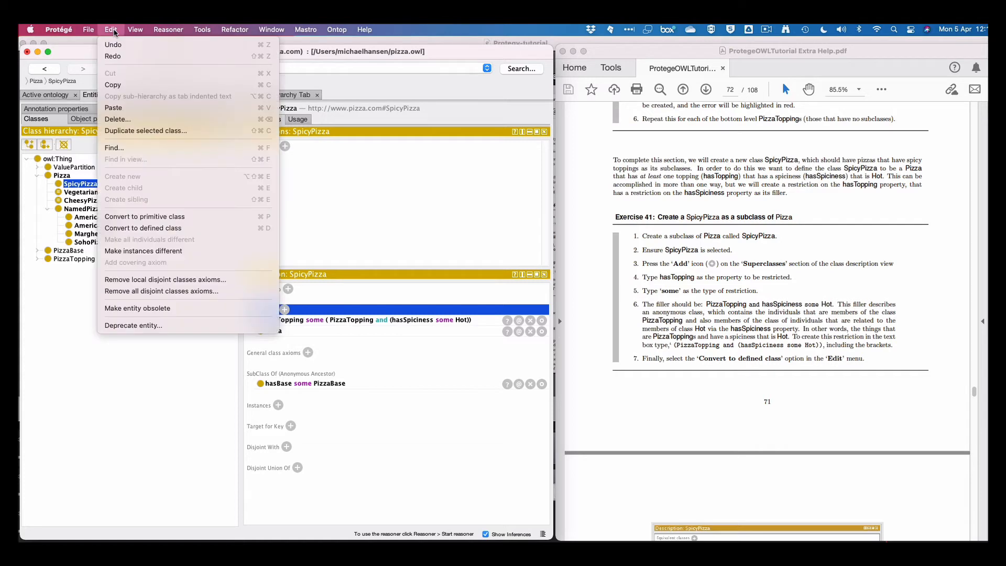
click(129, 229)
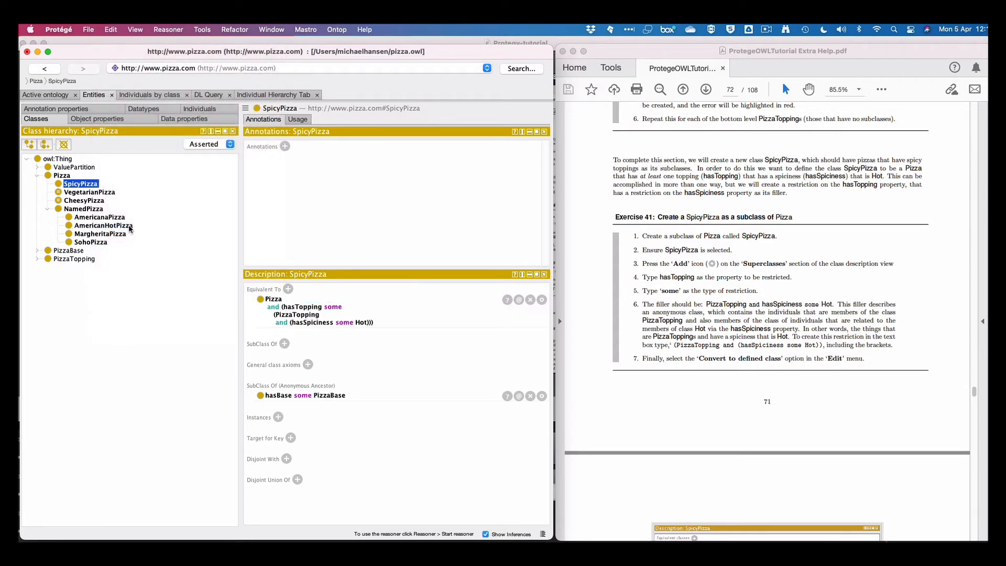
Read on to Exercise 42 in the tutorial PDF and start the reasoner to classify the ontology
scroll(750, 455, down, 5)
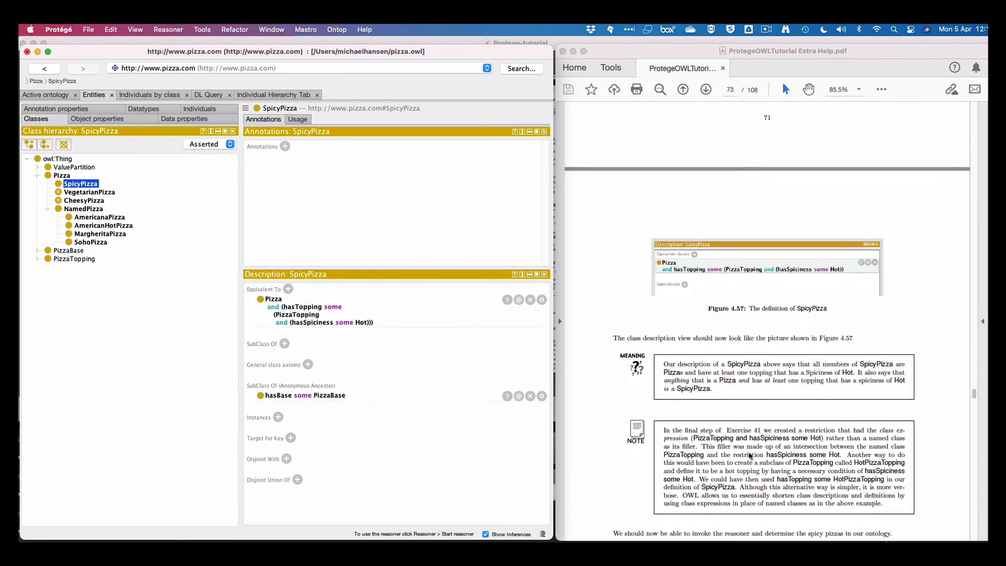
scroll(750, 455, down, 3)
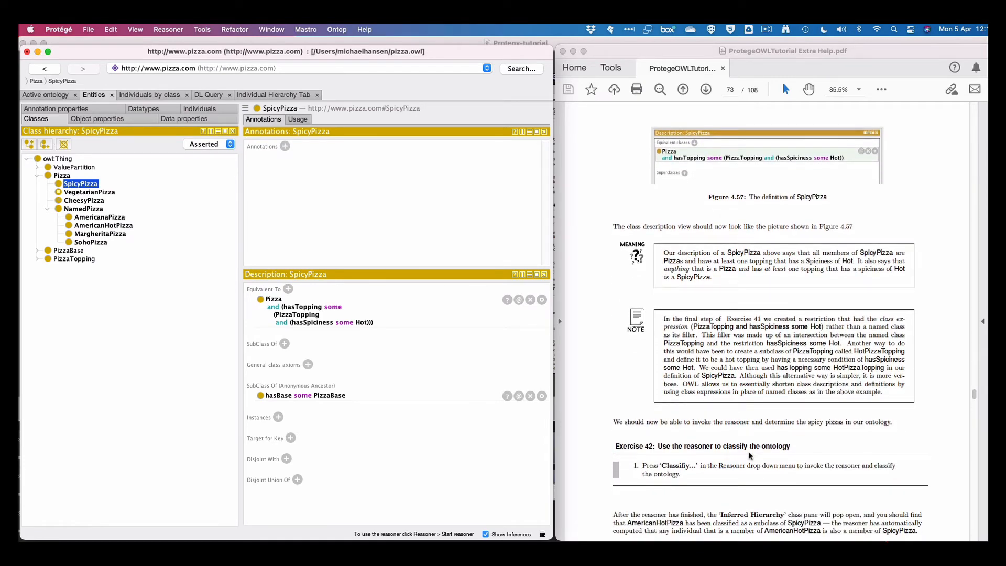
scroll(750, 456, down, 5)
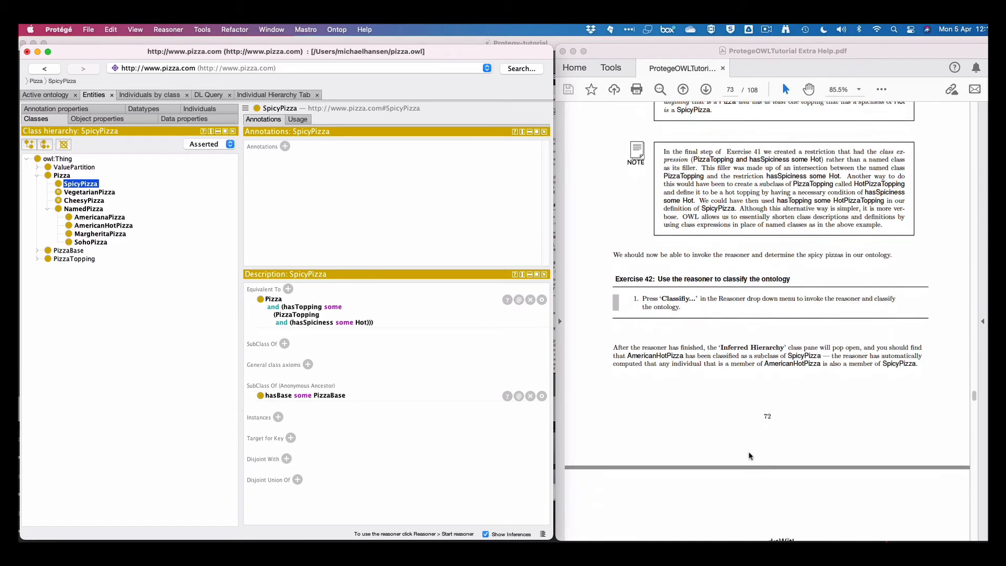
scroll(748, 456, down, 1)
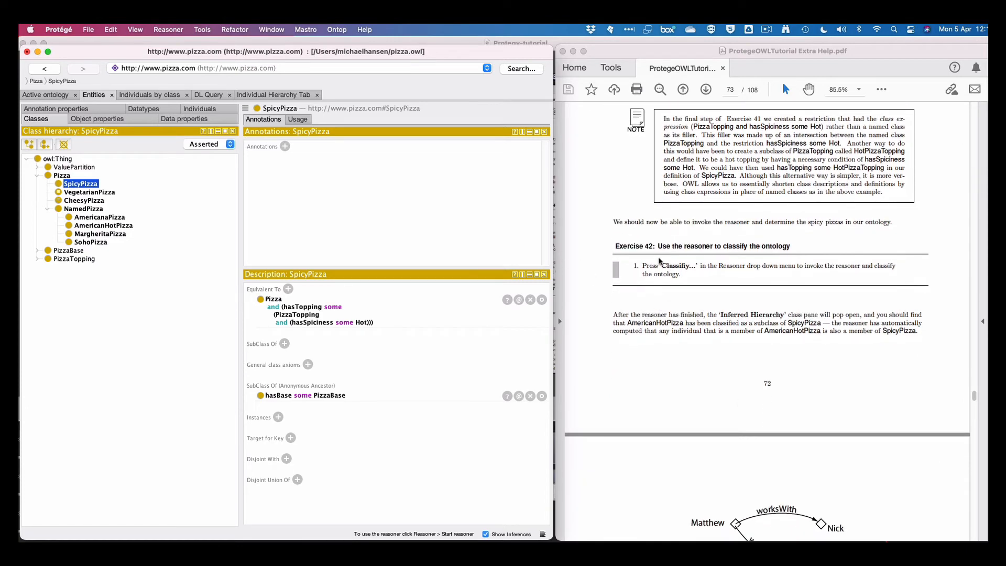
scroll(628, 250, down, 3)
scroll(631, 252, up, 2)
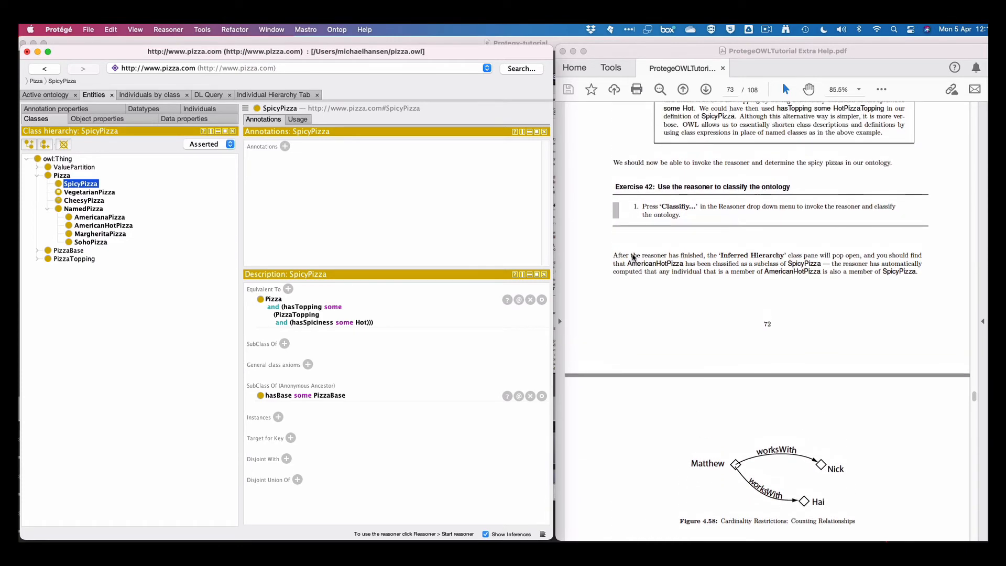
scroll(631, 253, down, 1)
click(167, 32)
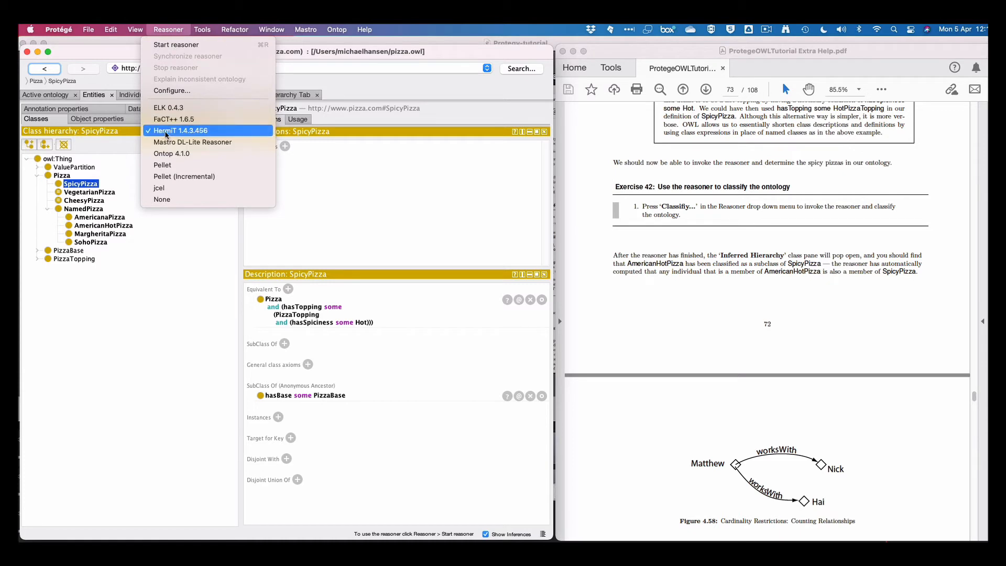
click(174, 44)
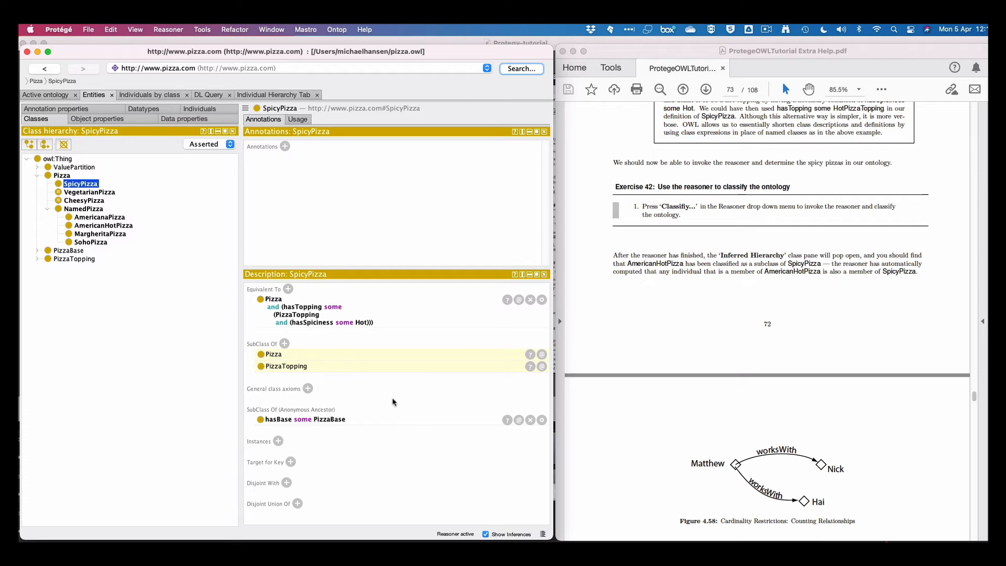
Show the inferred class hierarchy, expand SpicyPizza, and examine the description of its subclass AmericanHotPizza
click(229, 145)
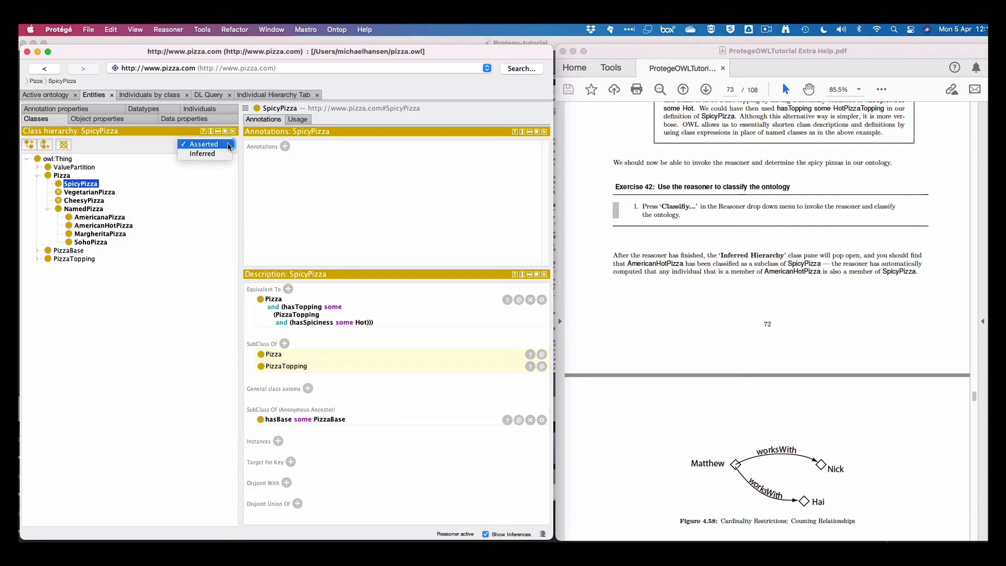
click(215, 155)
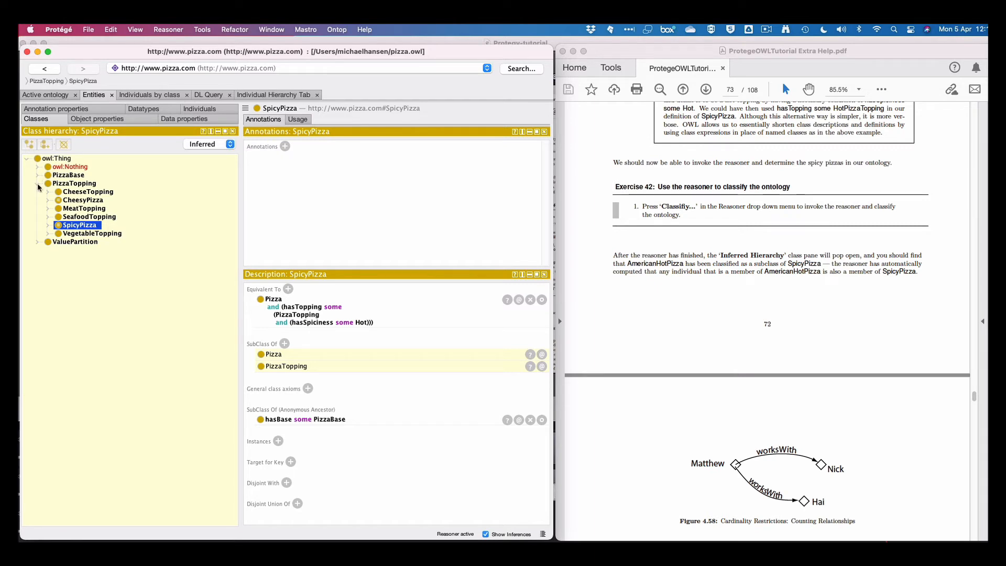
click(48, 225)
click(78, 234)
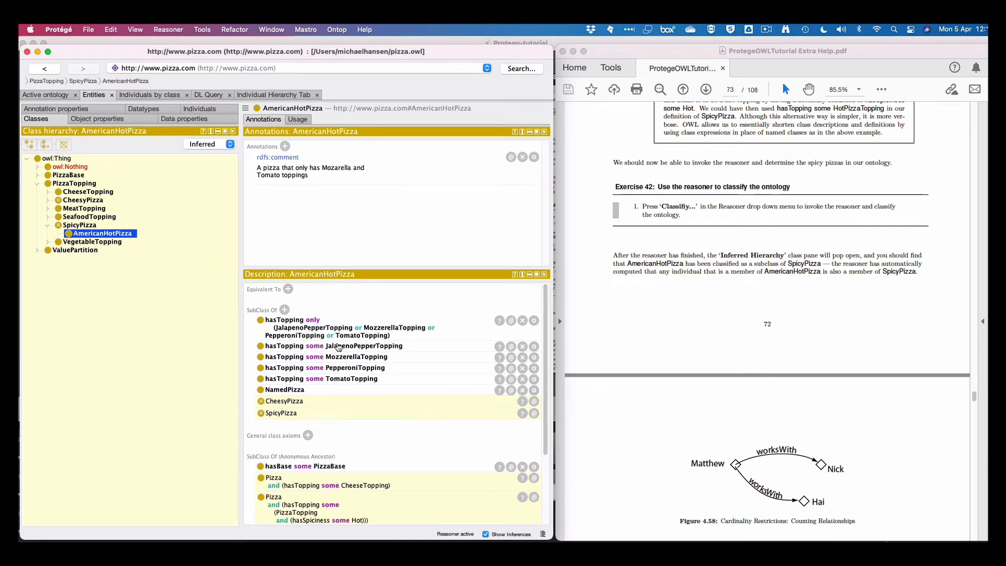
scroll(314, 442, down, 5)
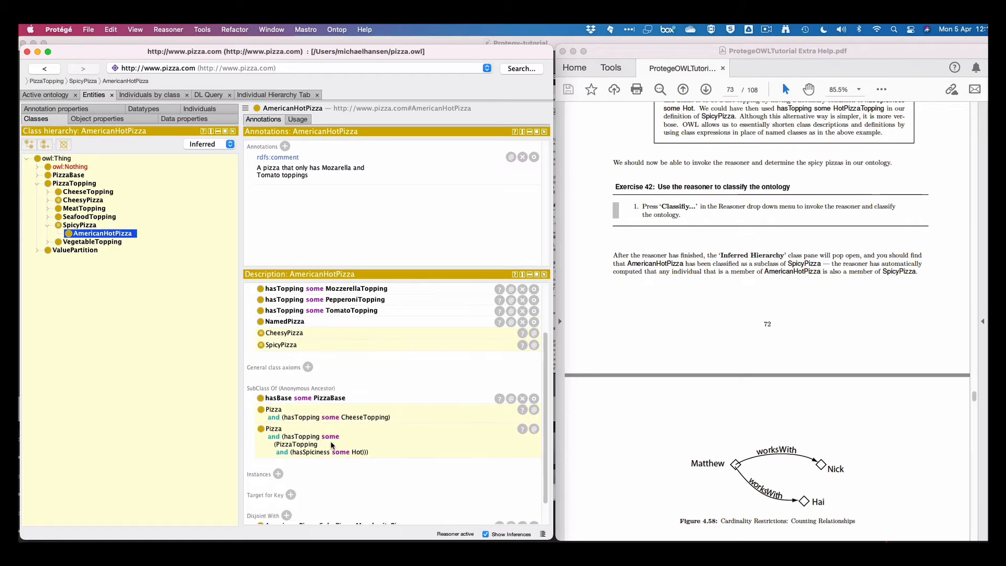
scroll(331, 445, up, 5)
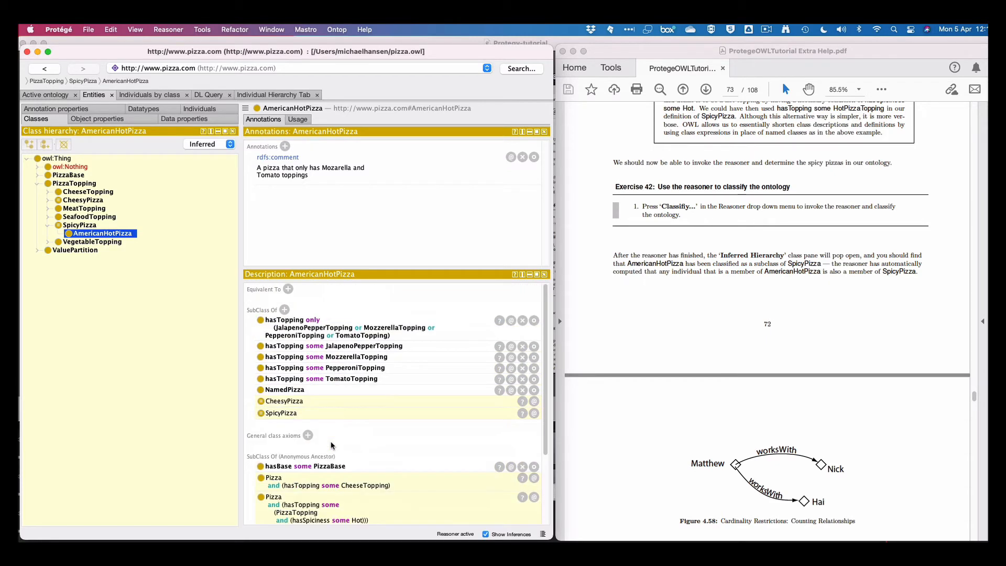
Expand ValuePartition and SpicinessValuePartition in the inferred hierarchy and examine the descriptions of Hot and SpicinessValuePartition
click(39, 249)
click(49, 257)
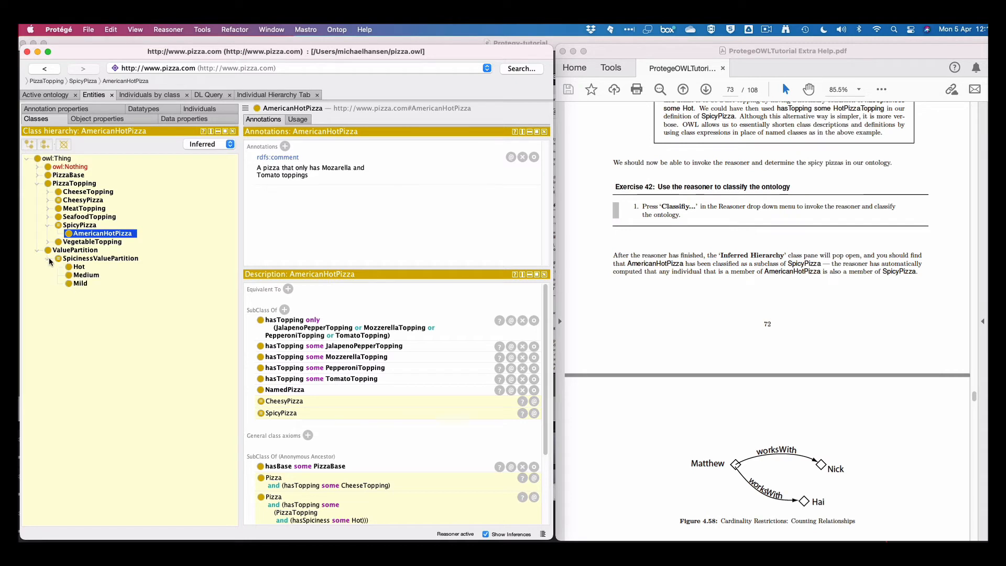
click(76, 268)
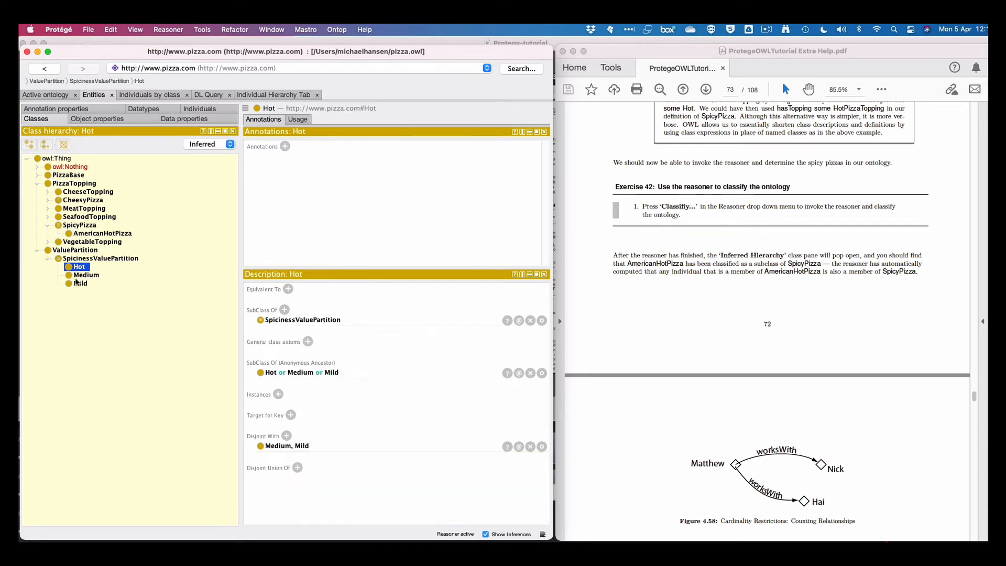
click(74, 259)
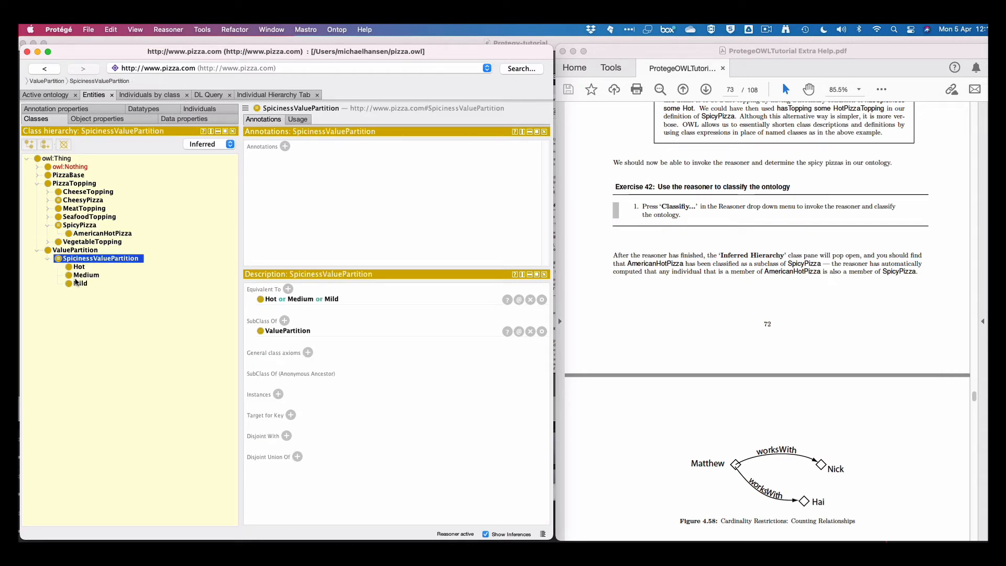
Expand CheesyPizza and examine the inferred descriptions of AmericanaPizza, AmericanHotPizza and SohoPizza, including AmericanHotPizza under SpicyPizza
click(48, 201)
click(91, 210)
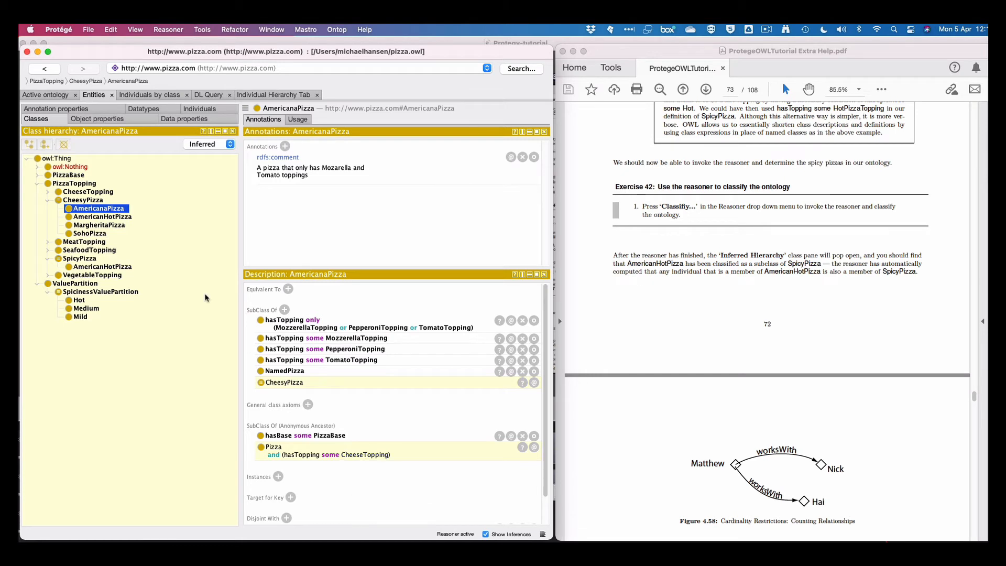
click(102, 217)
scroll(356, 382, down, 3)
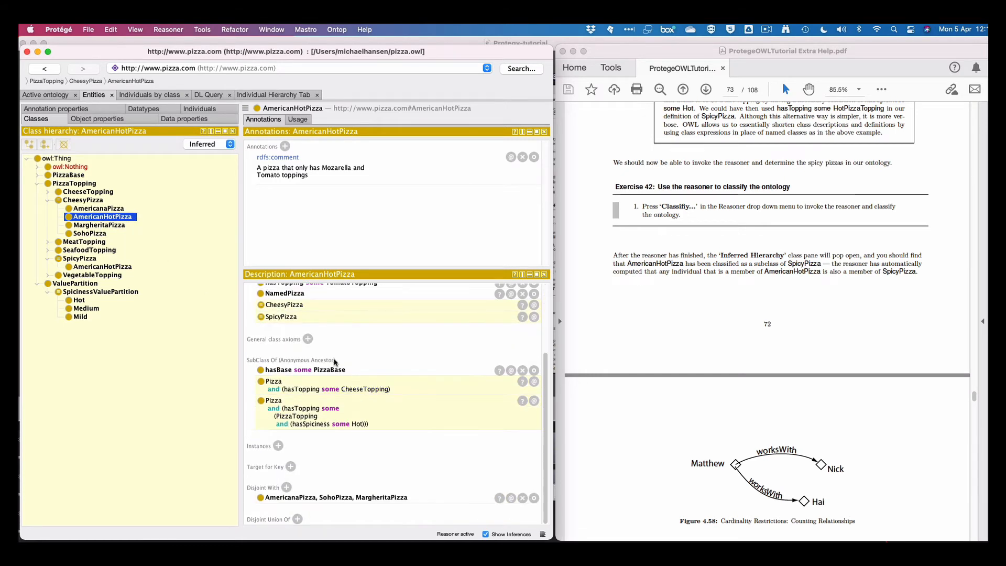
click(92, 233)
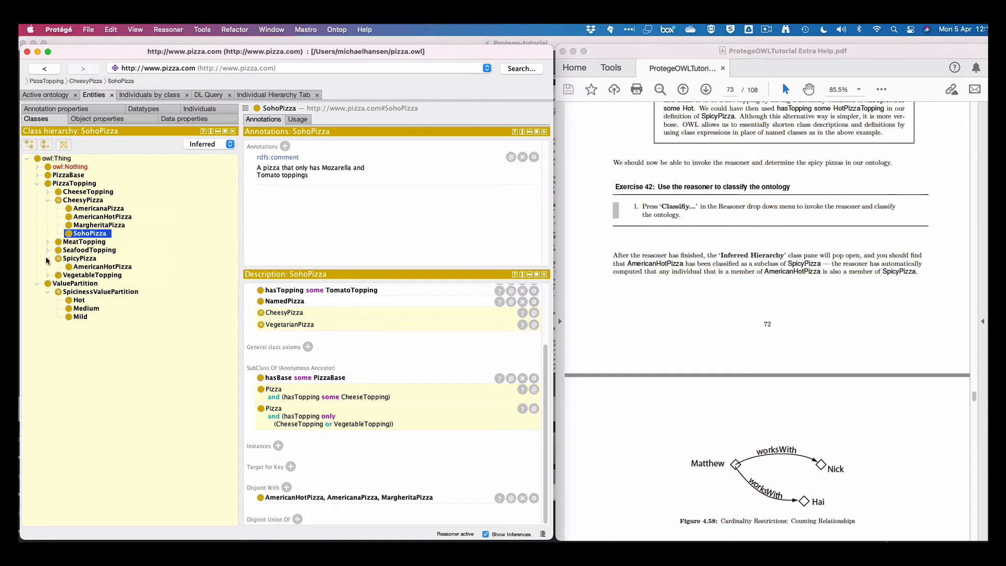
click(83, 267)
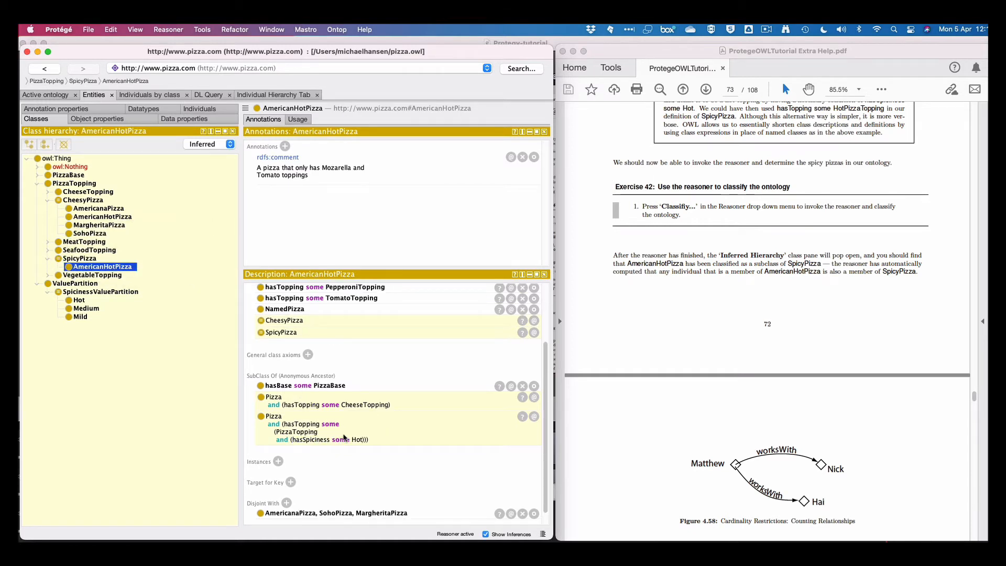
scroll(346, 437, down, 1)
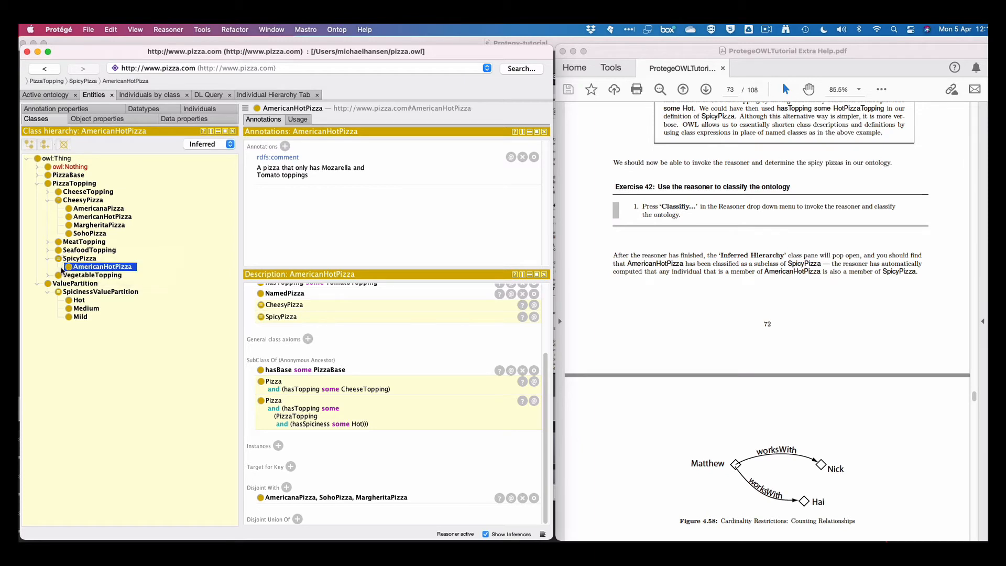
Switch the class hierarchy back to Asserted and stop the reasoner
click(203, 144)
click(204, 135)
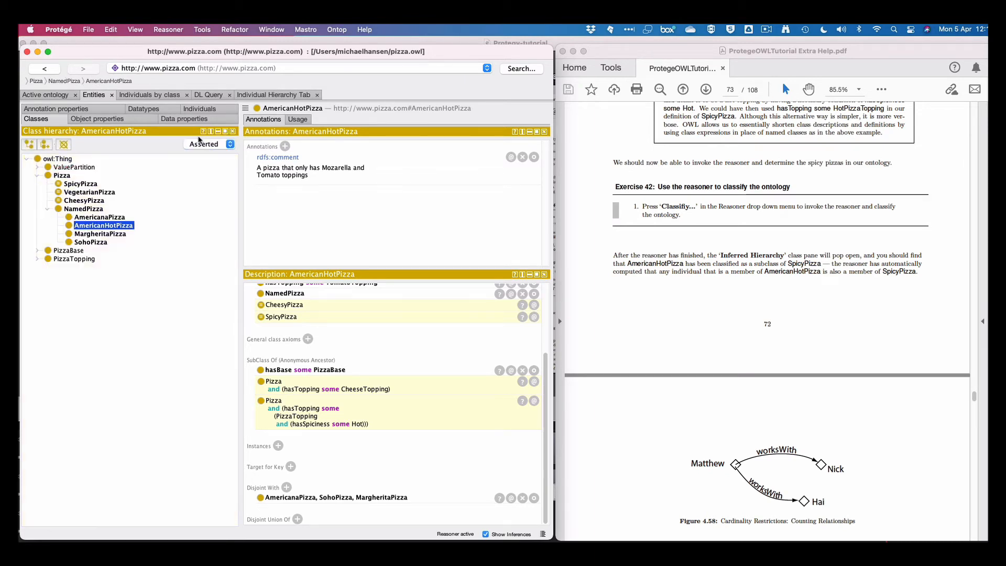
click(166, 30)
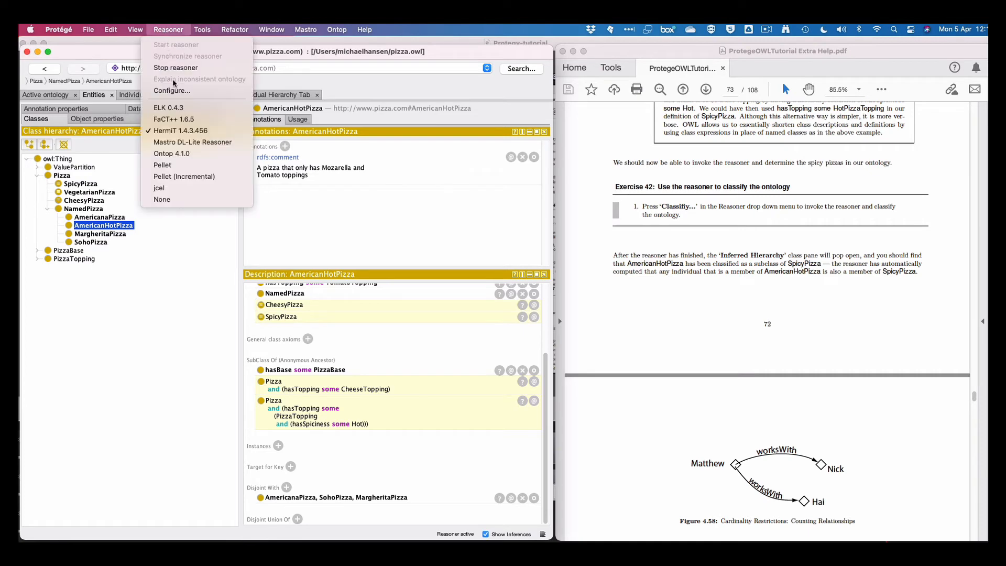
click(175, 67)
Read on to Exercise 43 in the tutorial PDF and create InterestingPizza as a subclass of Pizza
scroll(727, 366, down, 15)
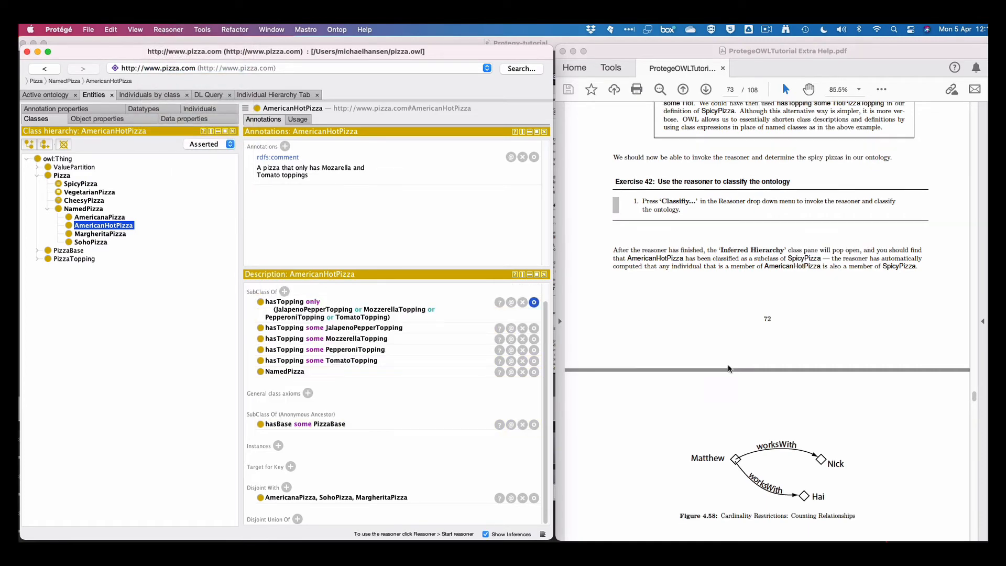
scroll(727, 368, down, 15)
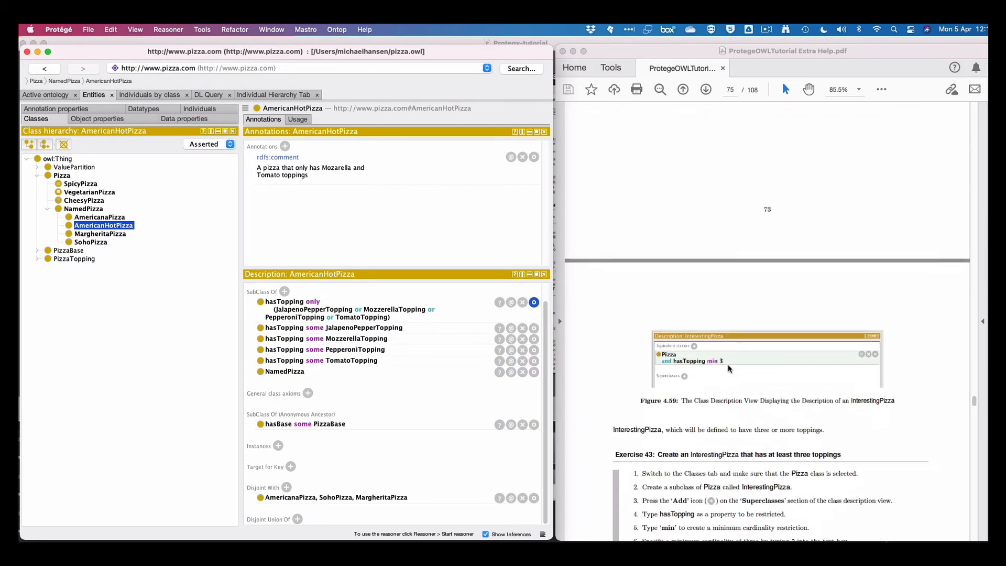
scroll(728, 364, down, 3)
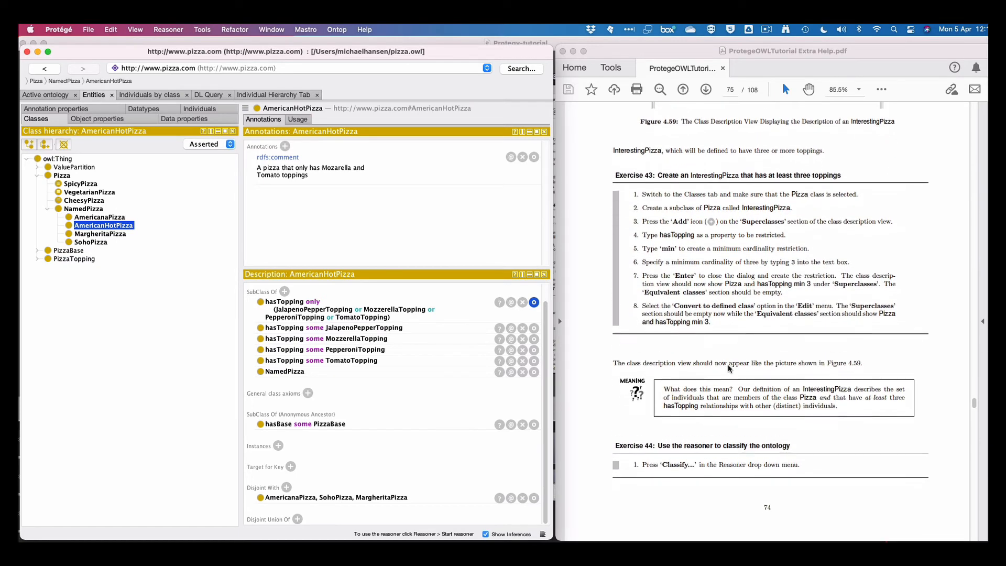
click(662, 187)
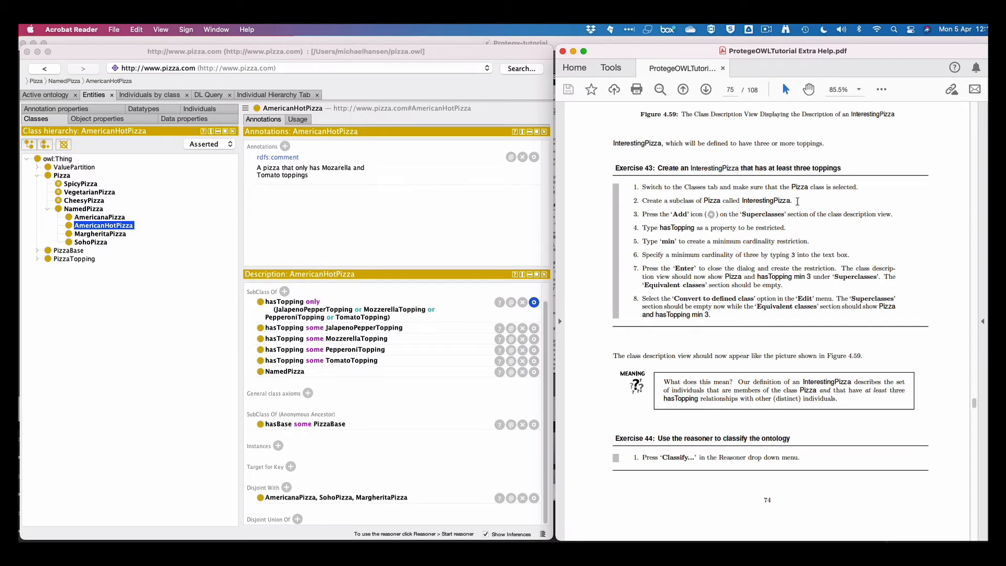
click(63, 176)
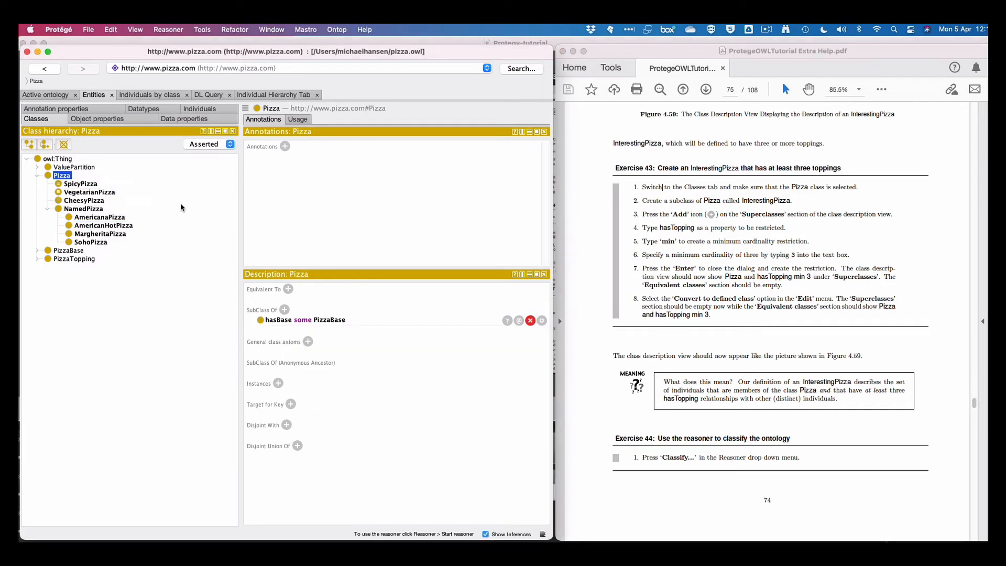
click(30, 145)
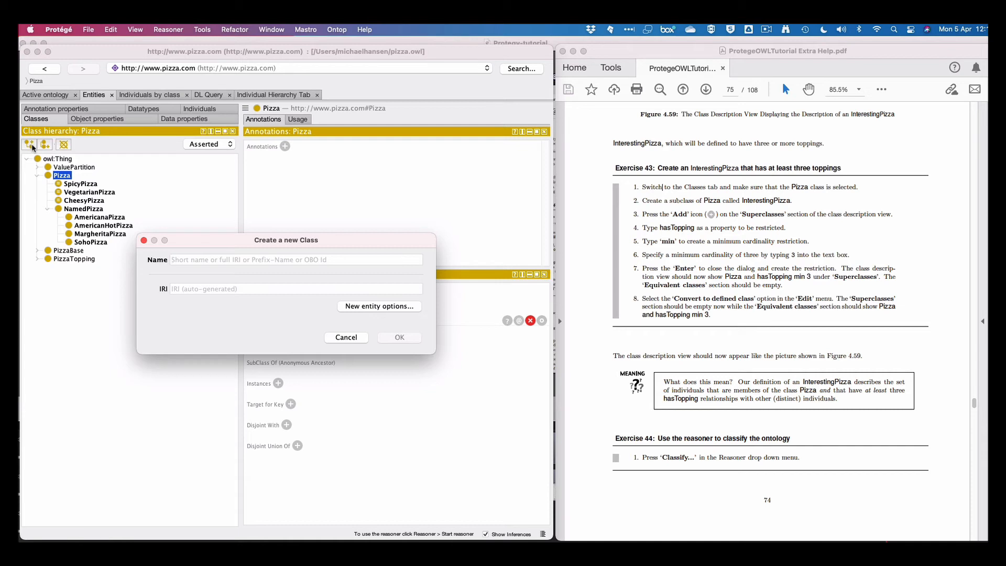
text(Inter)
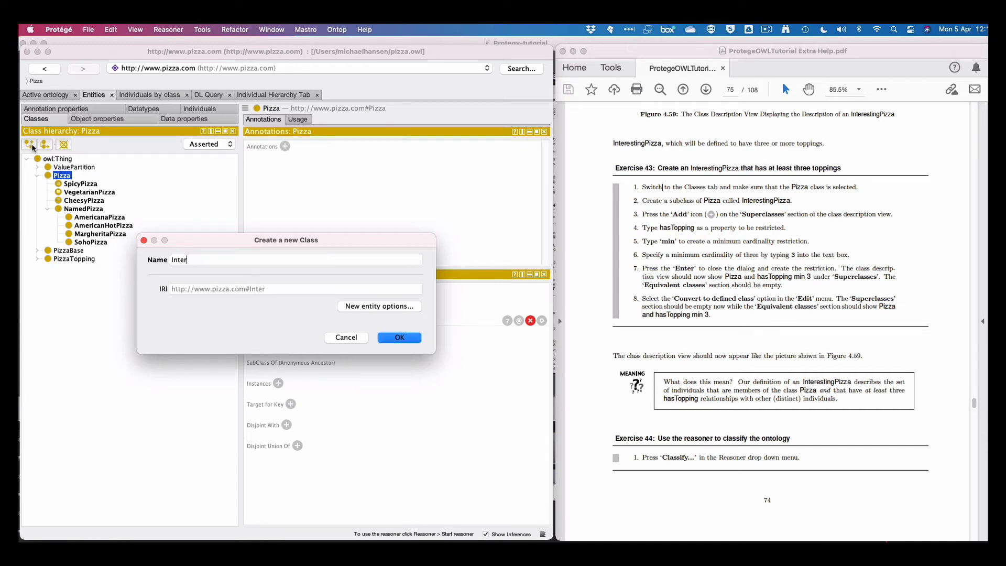
text(estingPizza)
key(Return)
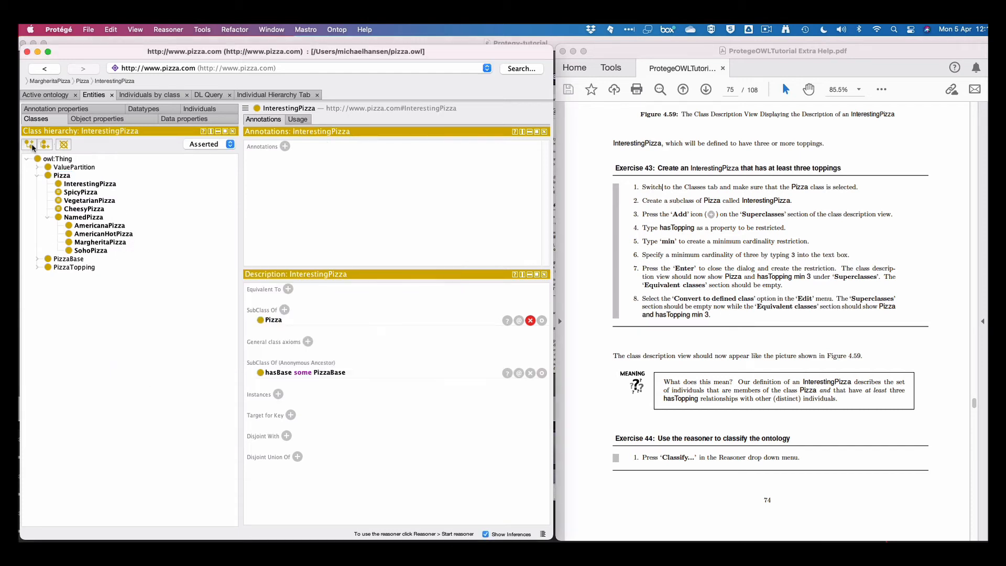
Start a superclass expression for InterestingPizza in the class expression editor, entering "hasTopping min PizzaTopping"
click(87, 185)
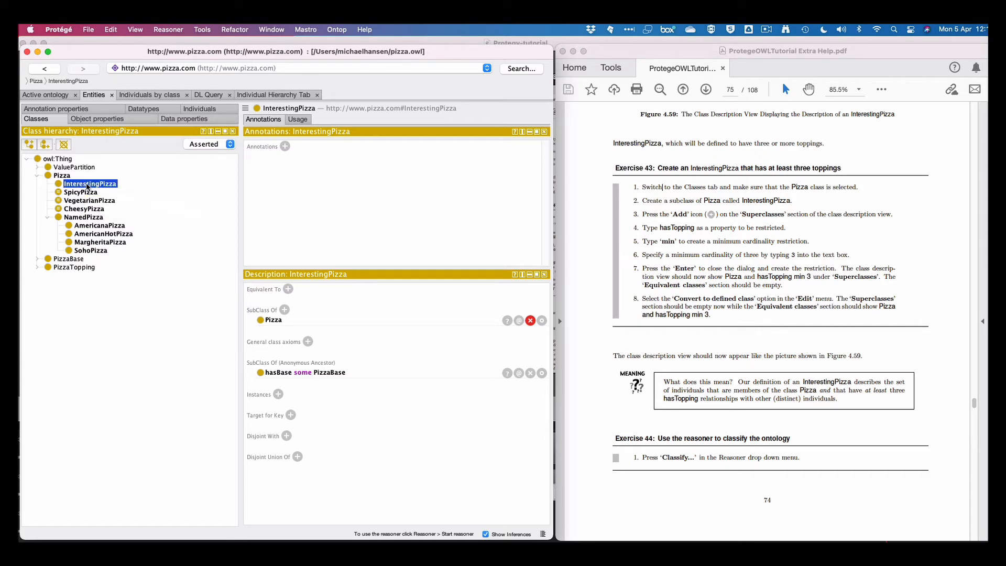
click(284, 309)
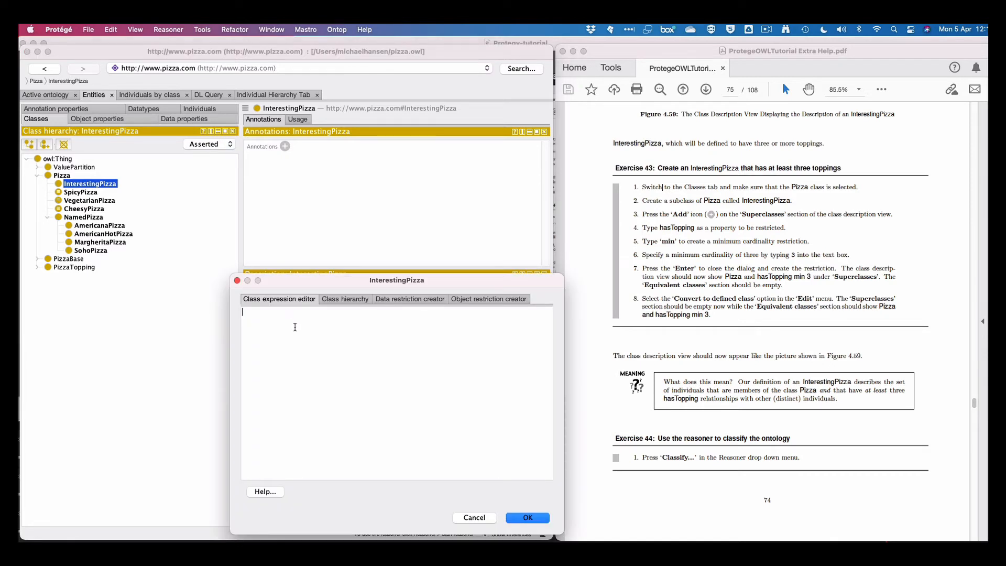
text(ha)
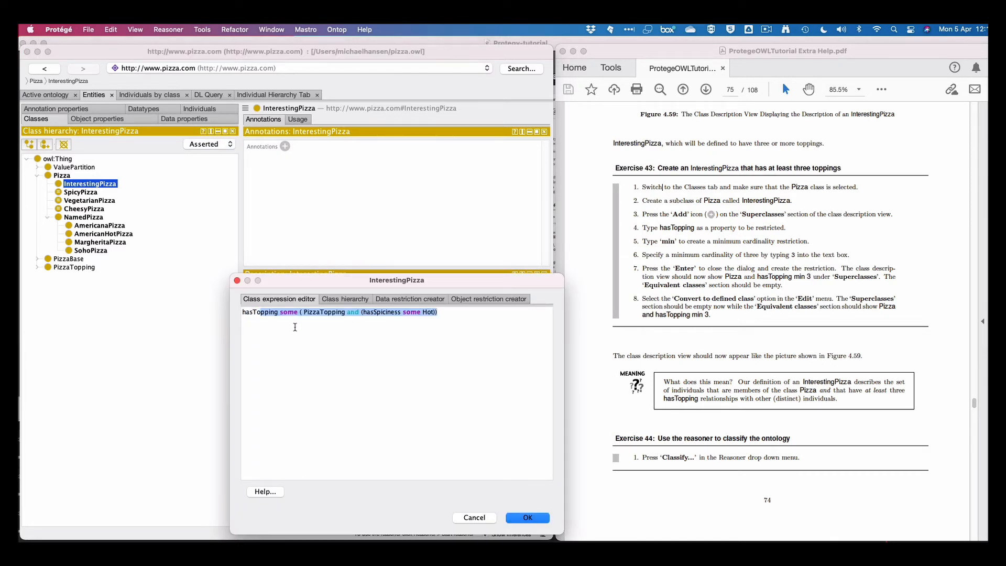
text(sTopping)
text(min)
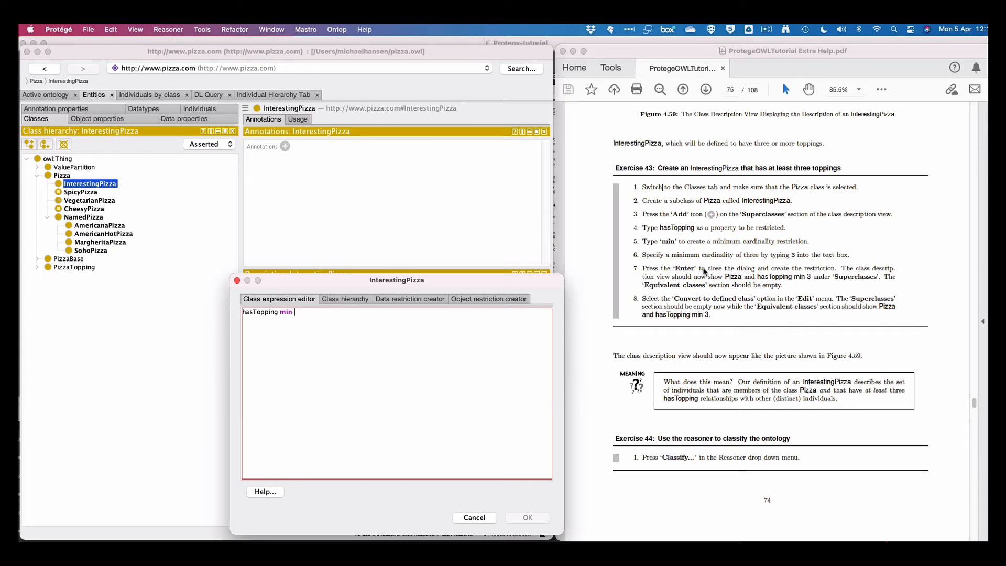
text(PizzaTopping)
mouse_move(321, 311)
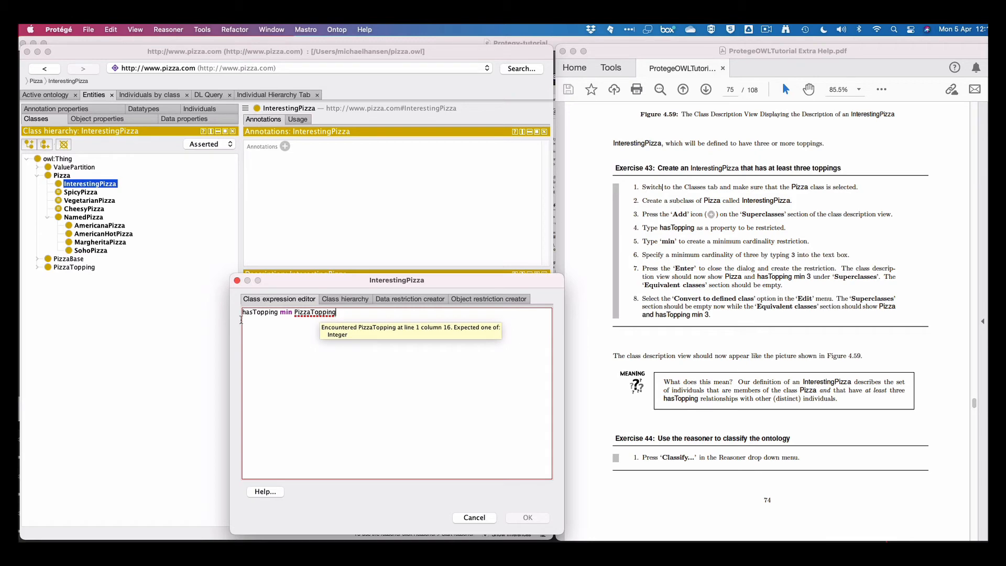
Expand PizzaTopping in the class hierarchy and check the expression against Exercise 43 and Figure 4.59 in the tutorial PDF
click(37, 268)
scroll(799, 280, down, 5)
scroll(799, 280, down, 14)
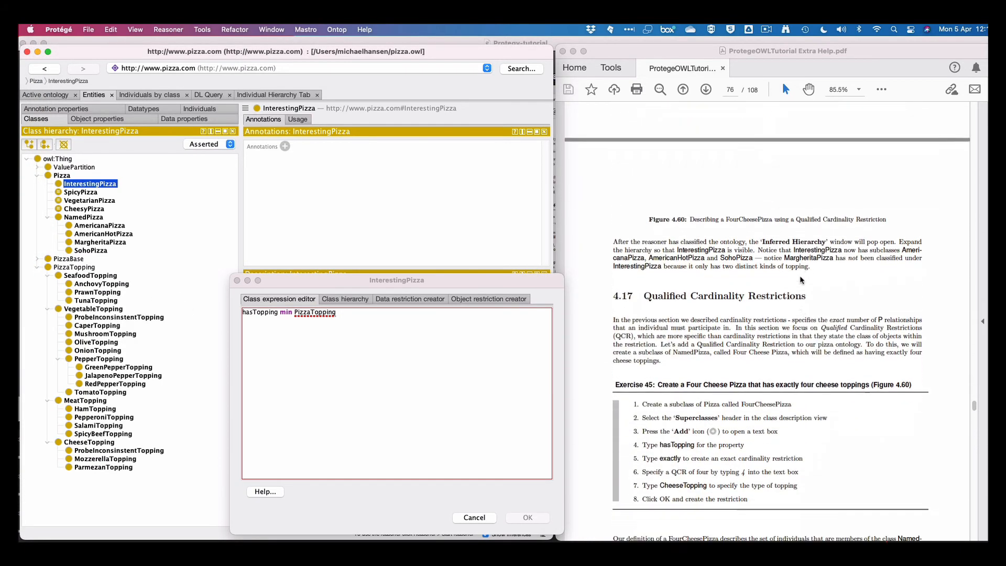
scroll(799, 280, down, 7)
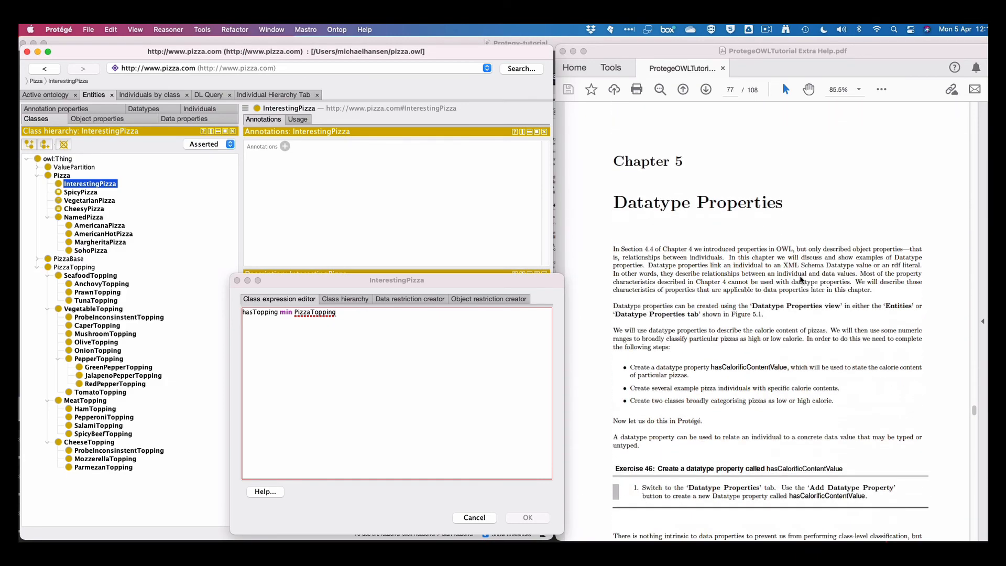
scroll(799, 281, up, 20)
scroll(799, 280, up, 9)
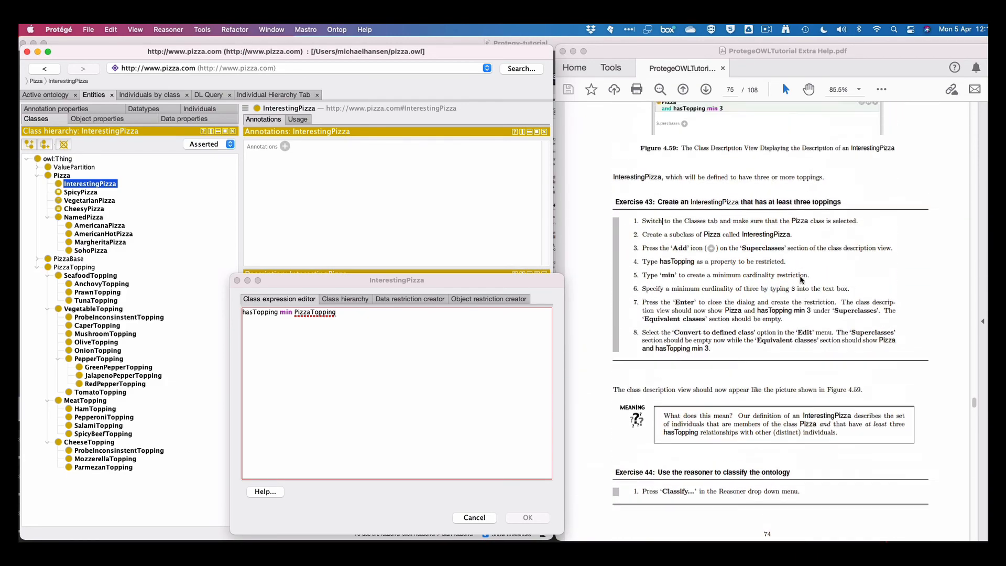
scroll(799, 280, down, 5)
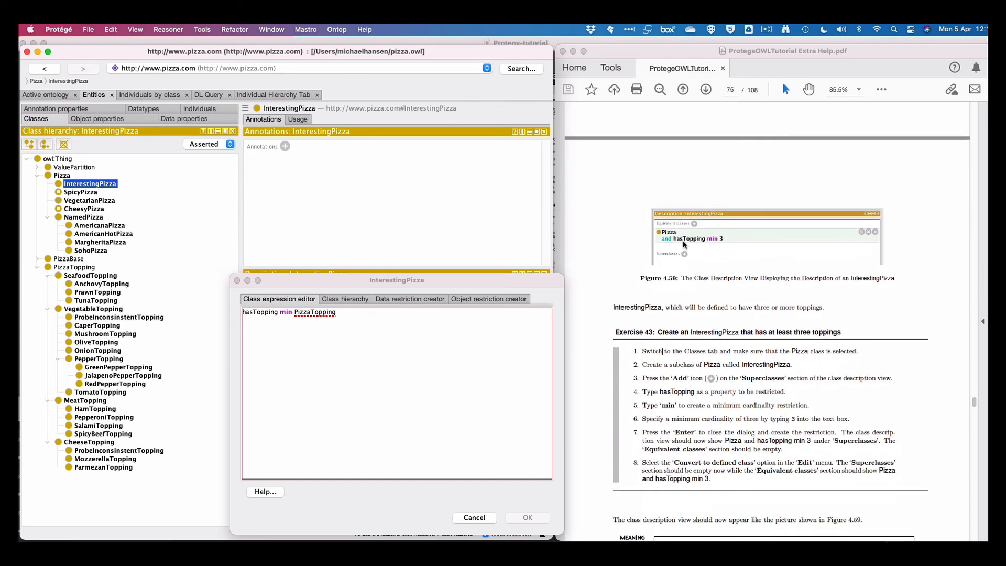
mouse_move(365, 341)
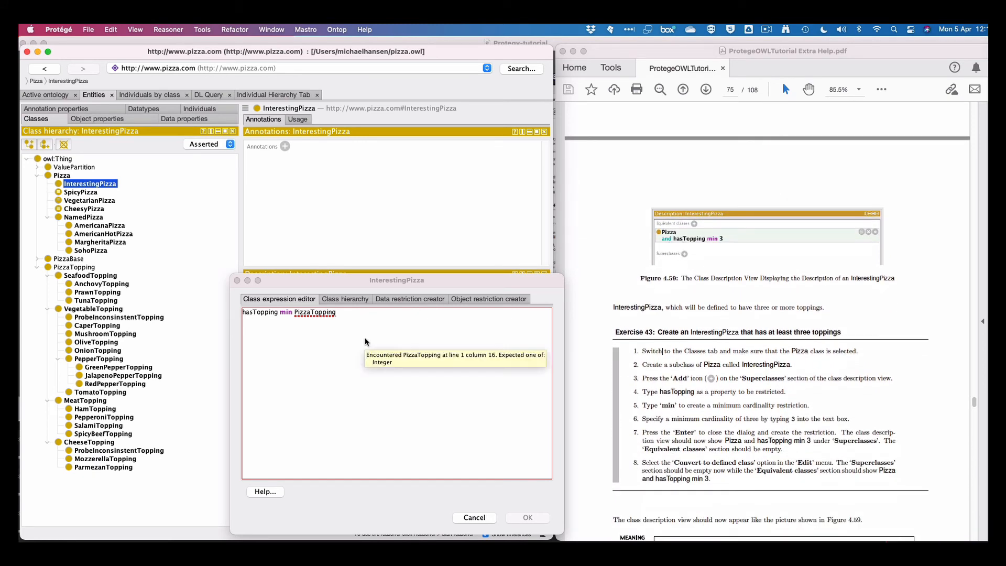
Try to put "Pizza" in front of hasTopping in the InterestingPizza class expression
click(341, 311)
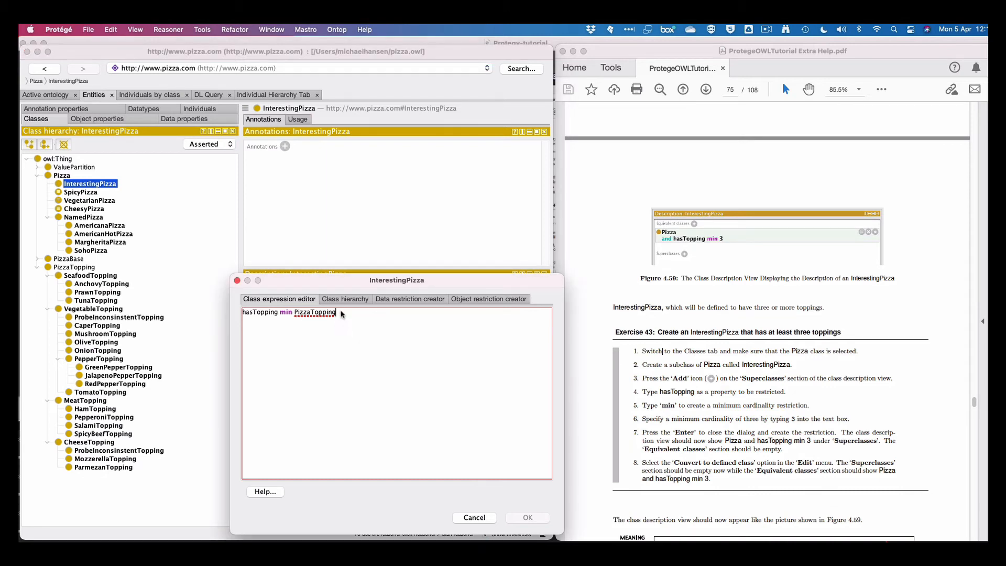
drag(337, 312, 311, 316)
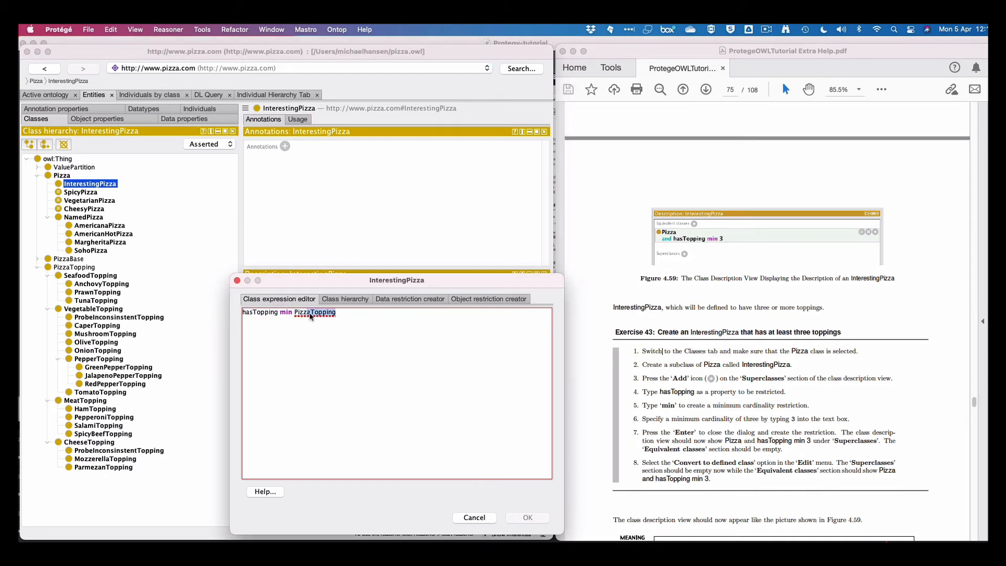
click(247, 312)
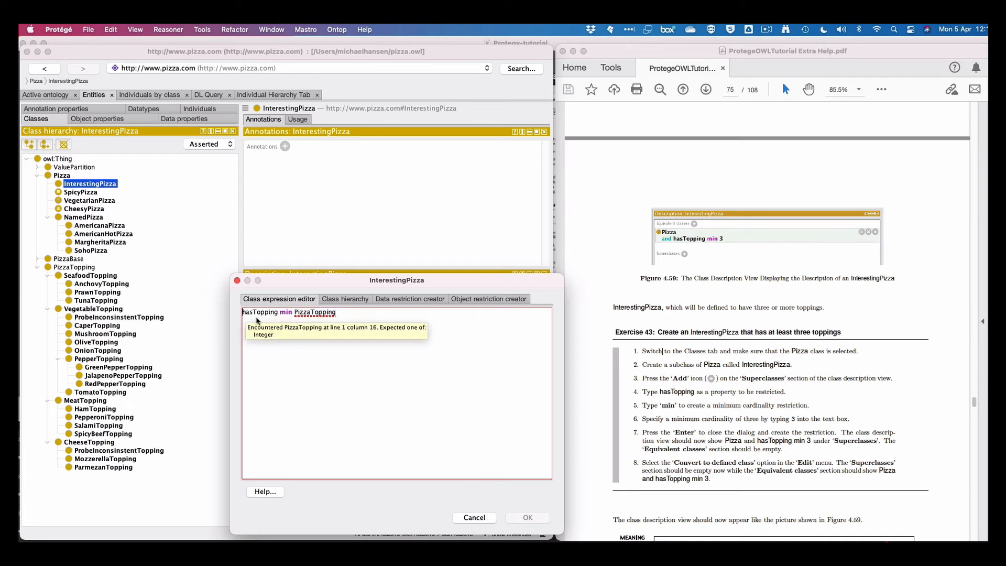
text(Pizza)
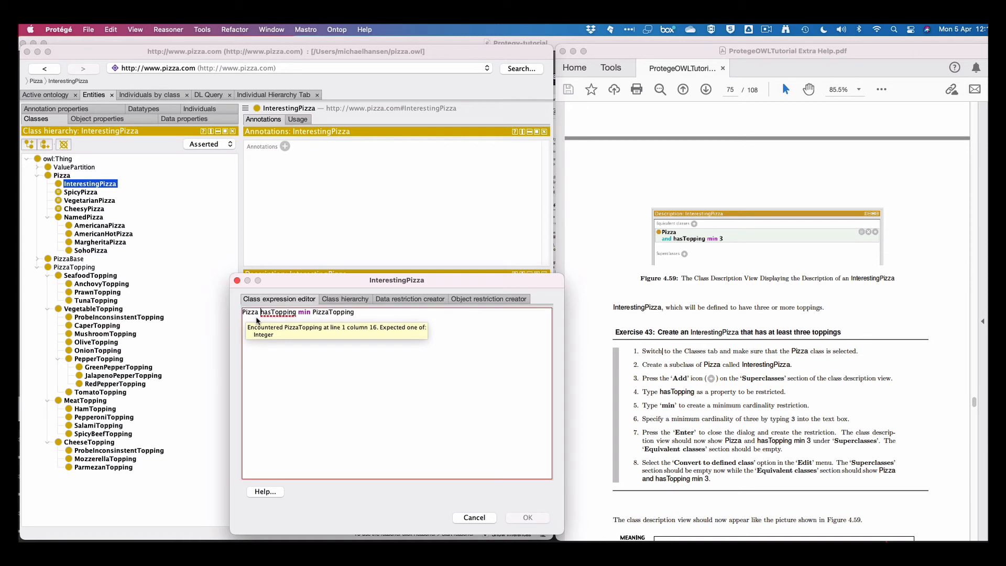
Replace PizzaTopping in the InterestingPizza class expression with the minimum cardinality 3
click(313, 313)
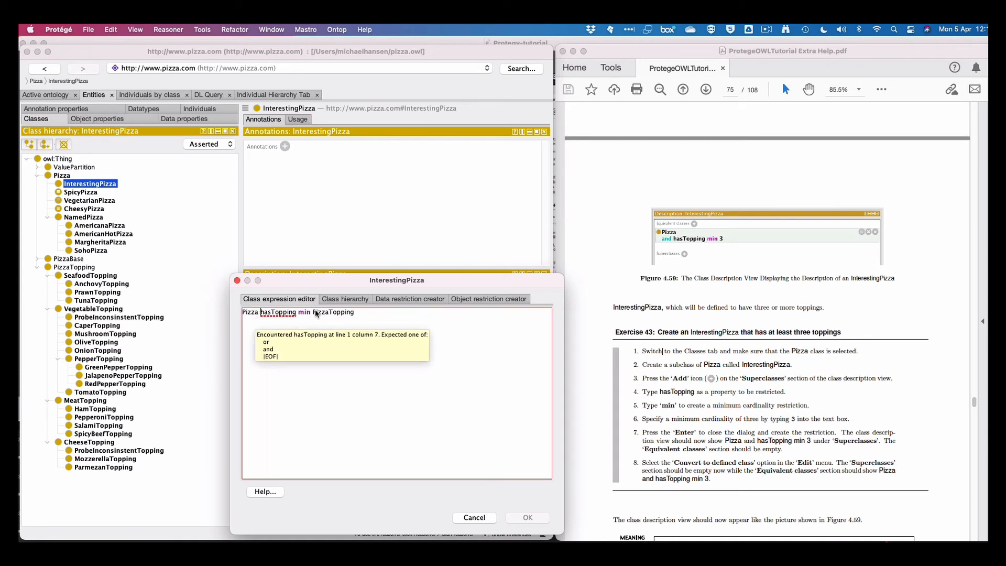
drag(341, 313, 314, 313)
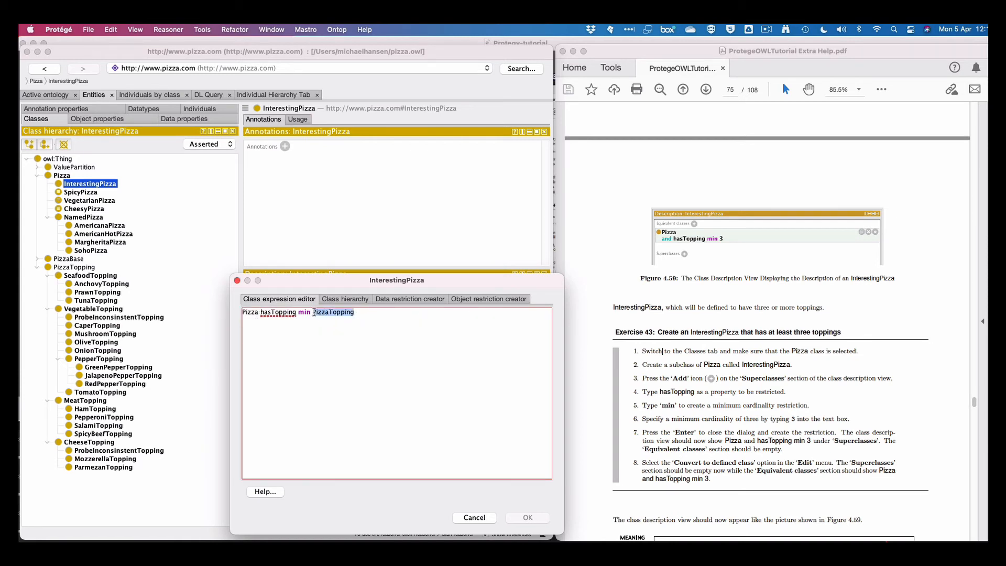
key(BackSpace)
text(3)
mouse_move(283, 313)
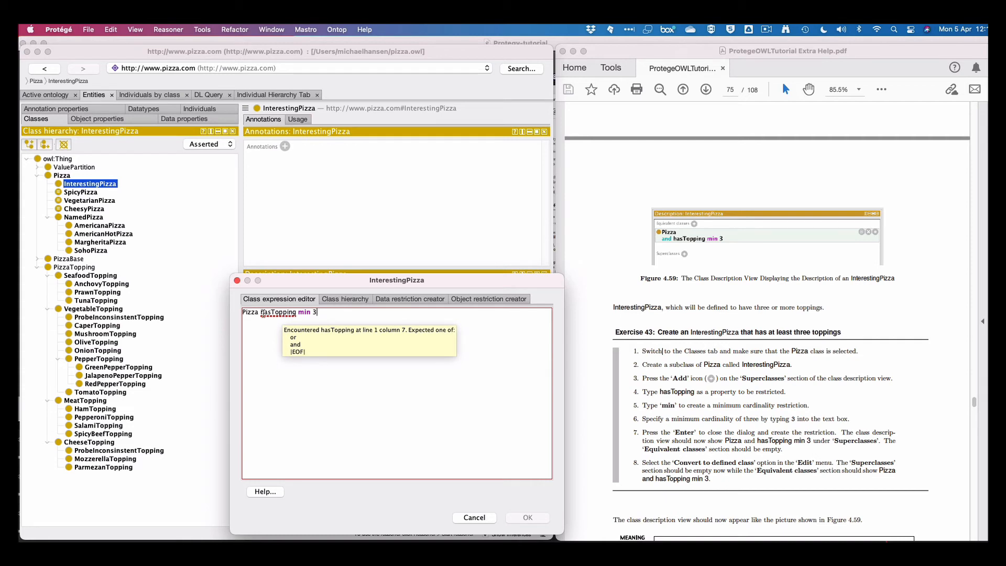
Remove the leading "Pizza" from the expression and add "hasTopping min 3" as a superclass of InterestingPizza
drag(261, 313, 242, 313)
key(BackSpace)
key(Delete)
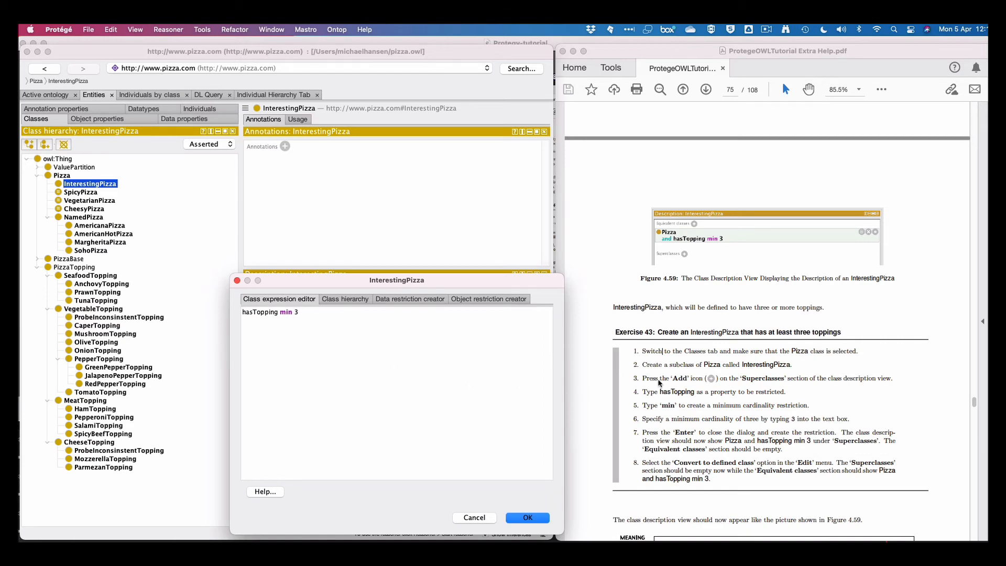
scroll(659, 383, down, 10)
scroll(659, 382, up, 5)
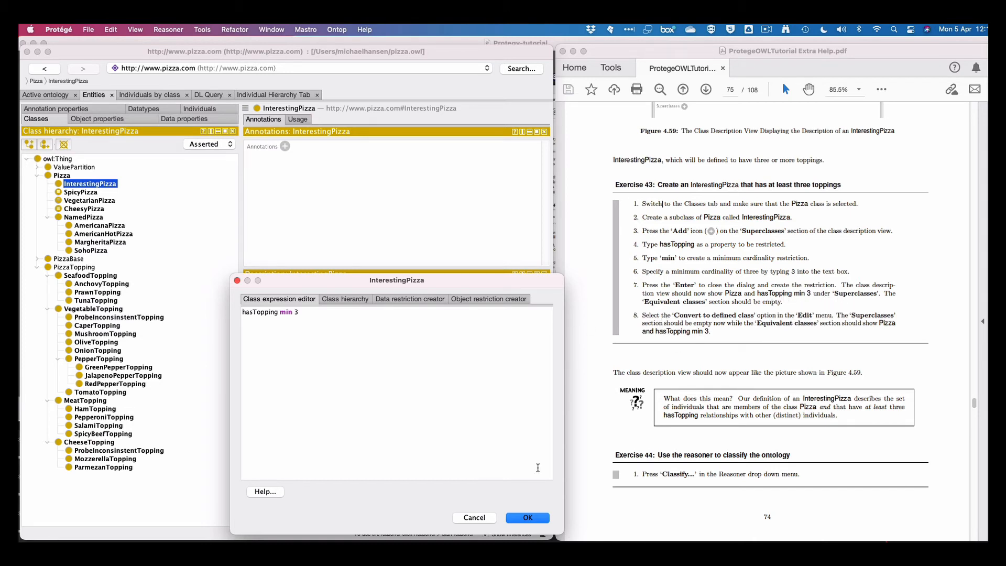
click(530, 517)
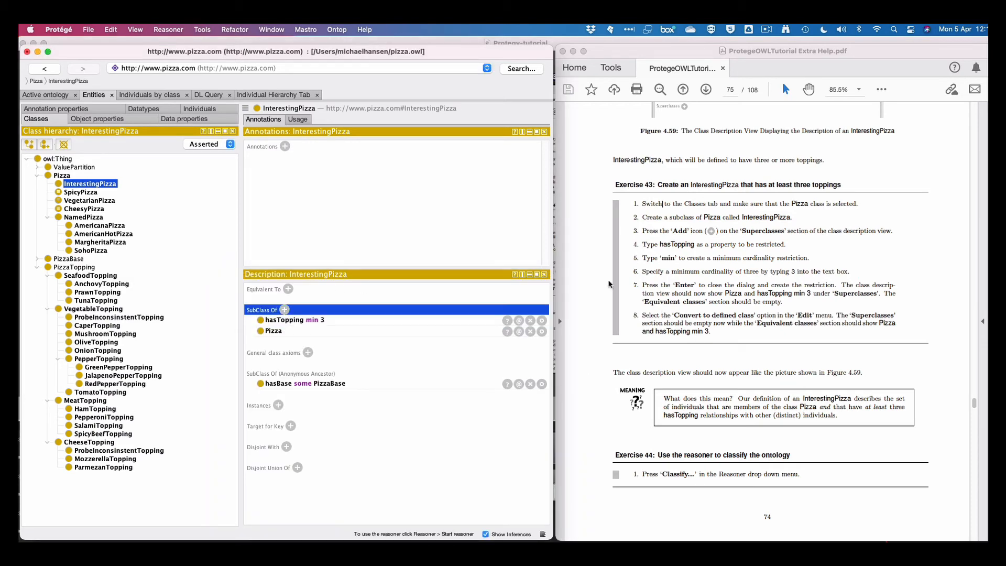
Convert InterestingPizza to a defined class and read on to Exercise 44 in the tutorial PDF
click(120, 30)
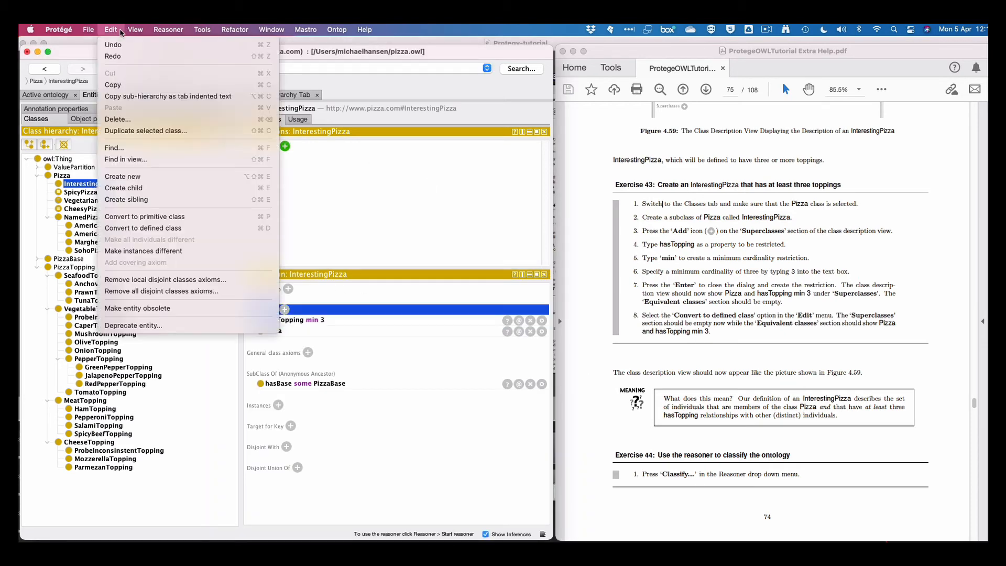
click(164, 230)
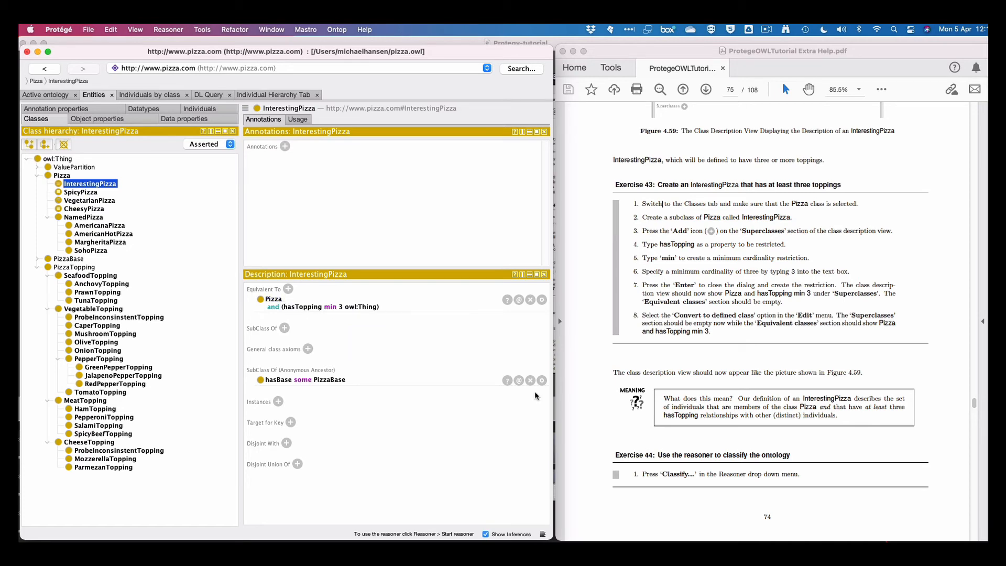
scroll(744, 412, down, 5)
scroll(743, 411, down, 2)
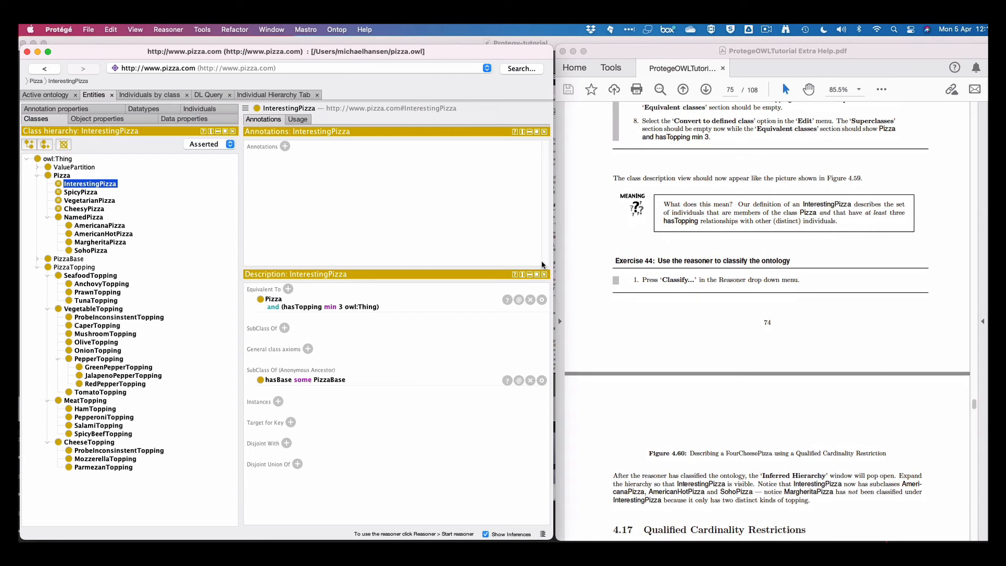
Start the HermiT reasoner and switch the class hierarchy to Inferred
click(162, 29)
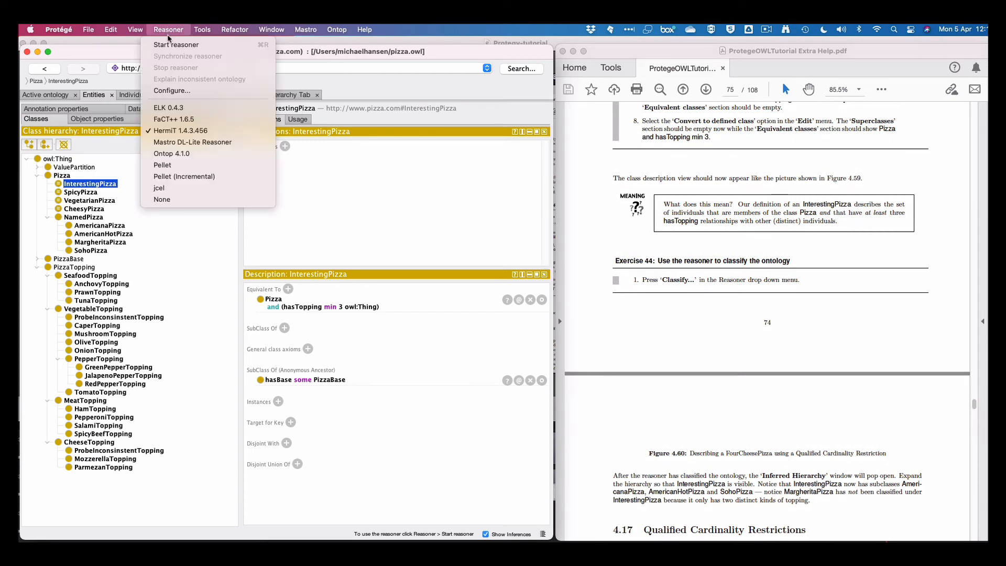
click(172, 39)
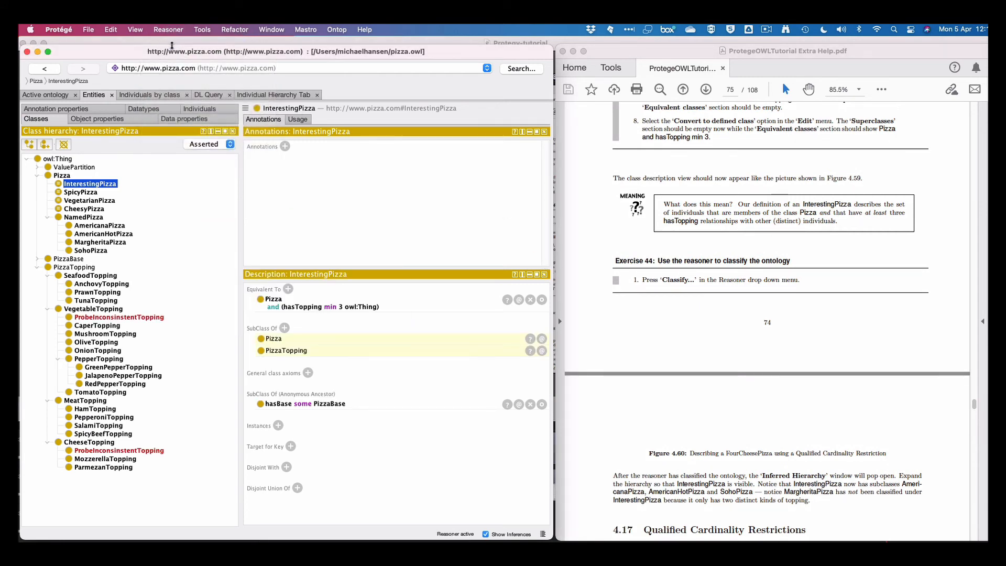
click(204, 146)
click(206, 155)
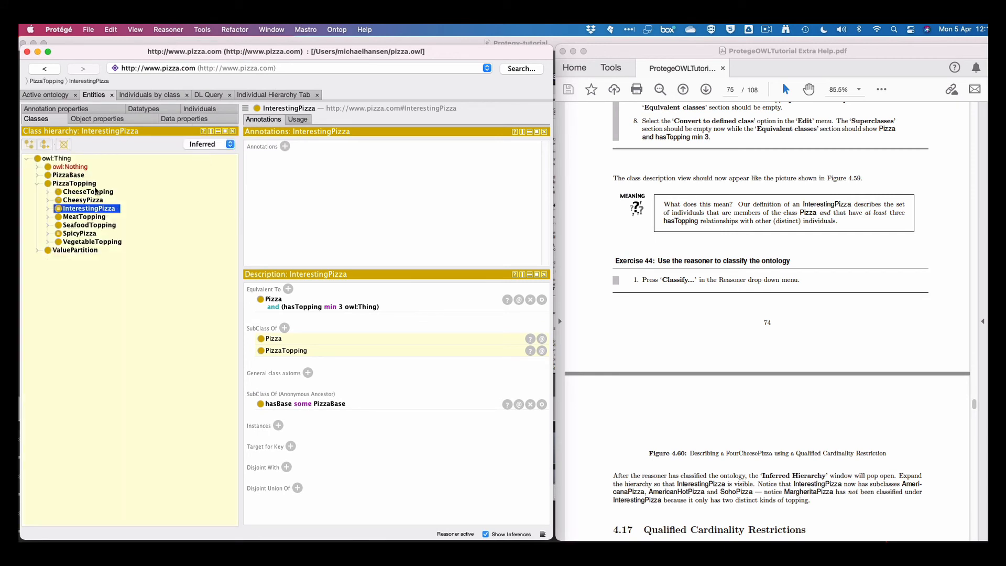
Examine the descriptions of AmericanaPizza, AmericanHotPizza and SohoPizza under InterestingPizza in the inferred hierarchy, then collapse InterestingPizza
click(49, 210)
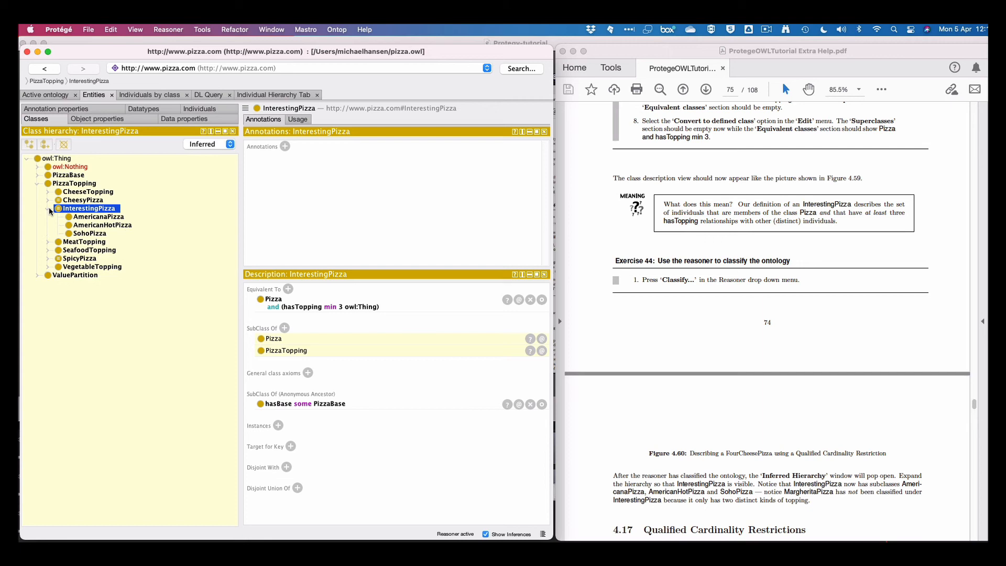
click(100, 220)
click(99, 225)
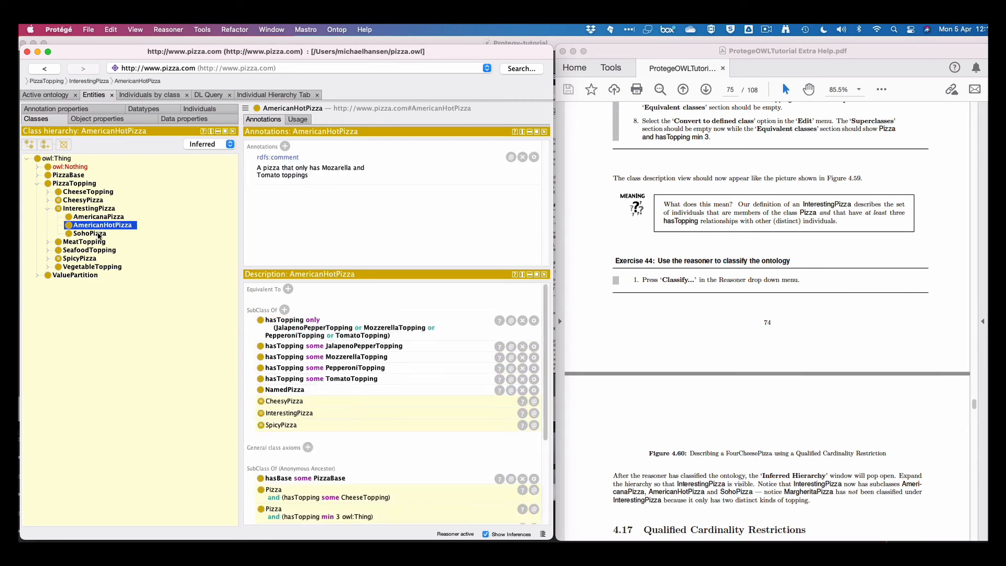
click(98, 234)
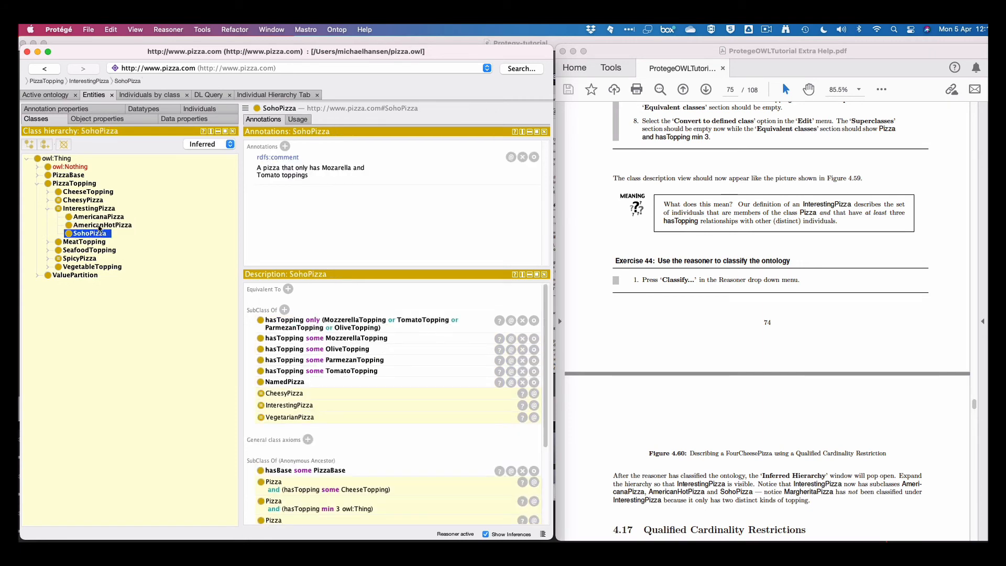
click(99, 225)
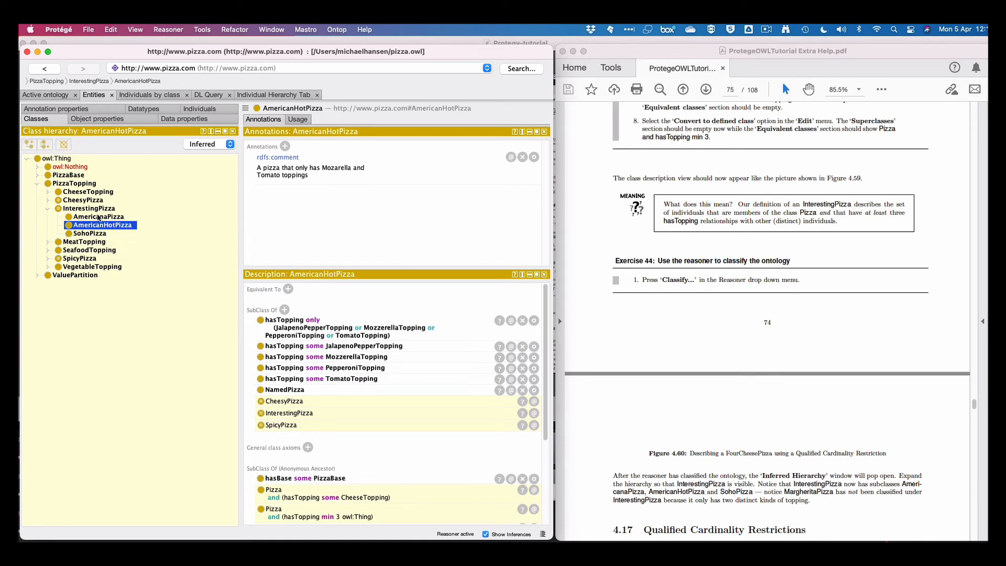
click(97, 217)
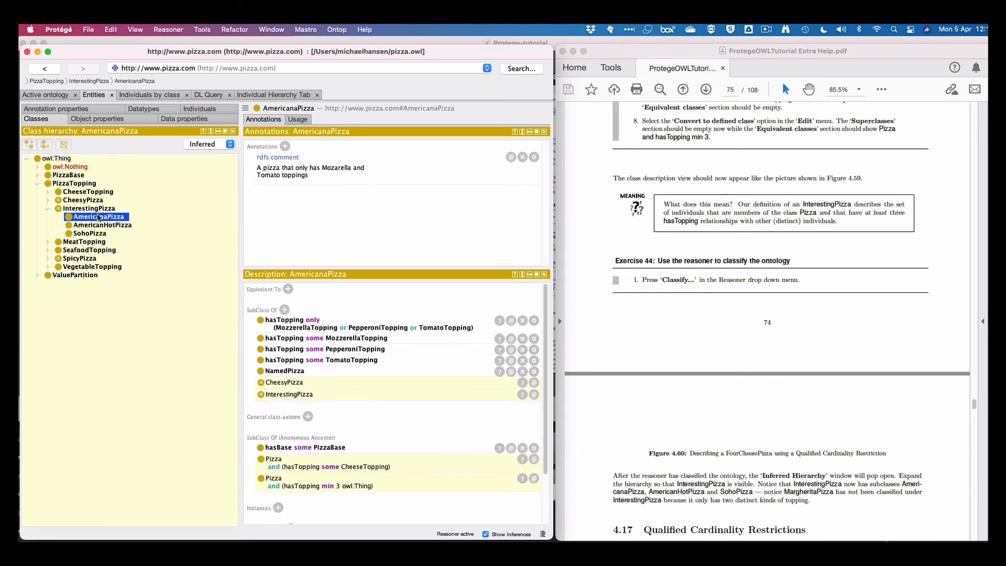
click(48, 210)
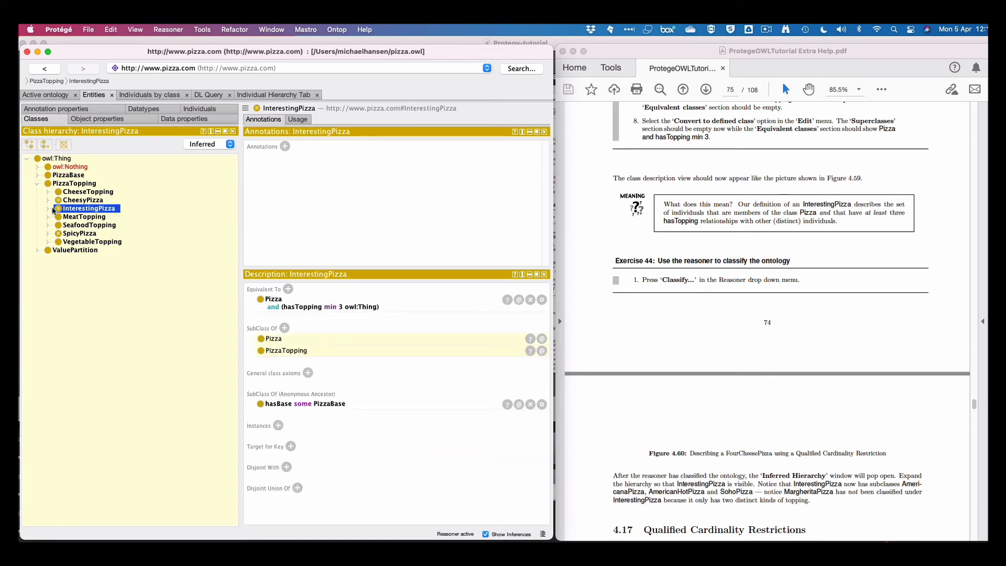
Return the class hierarchy to Asserted and stop the reasoner
click(206, 145)
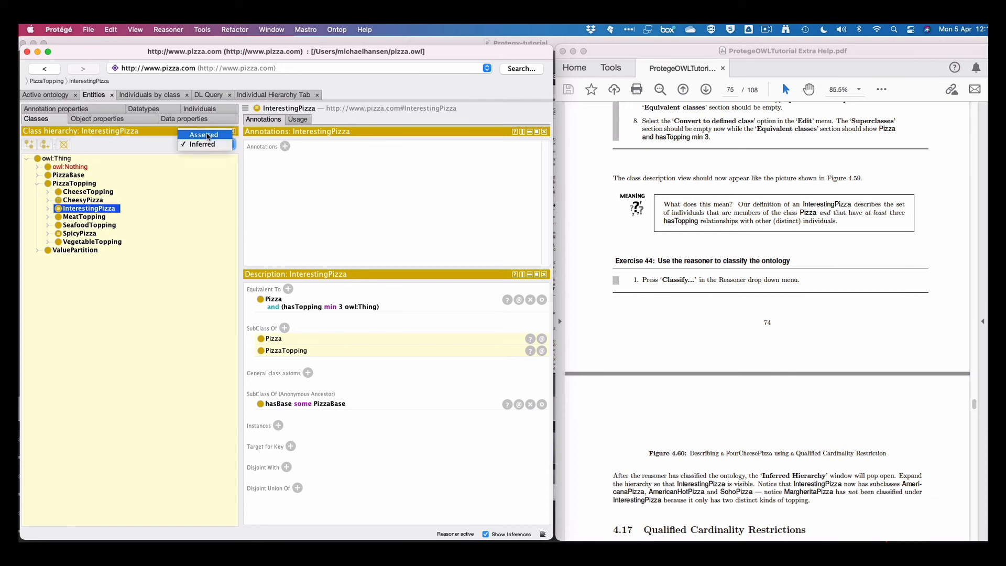
click(207, 136)
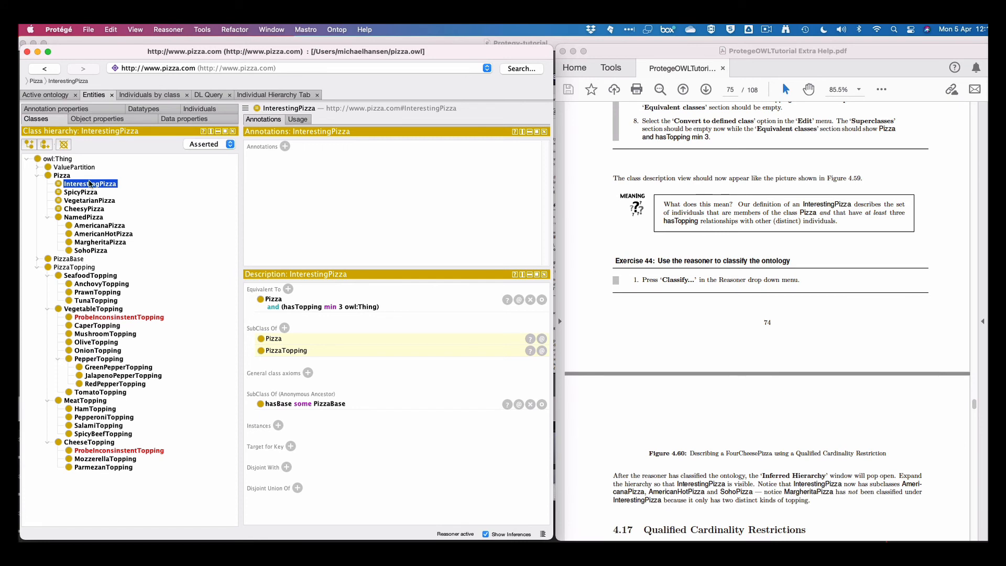
click(171, 30)
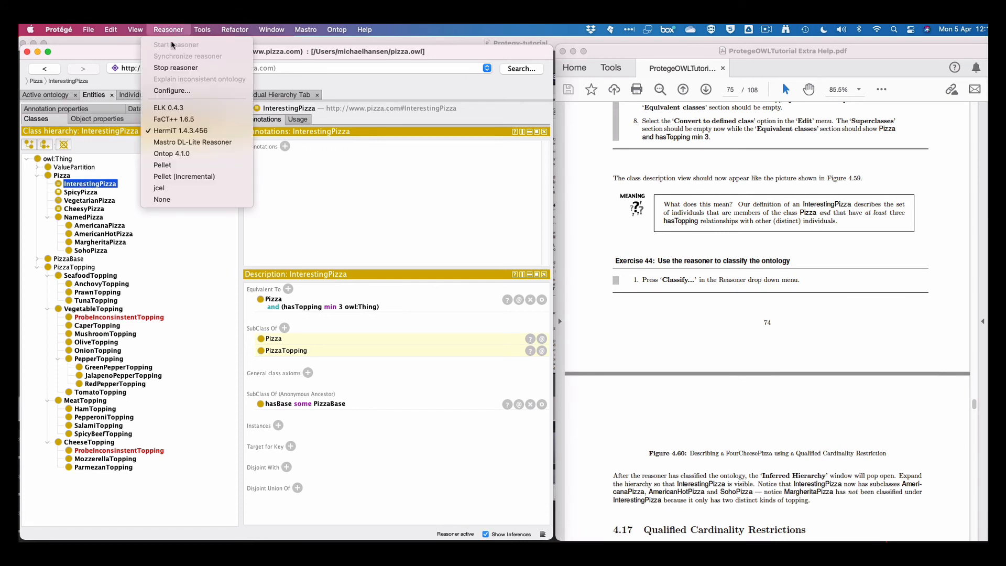
click(173, 68)
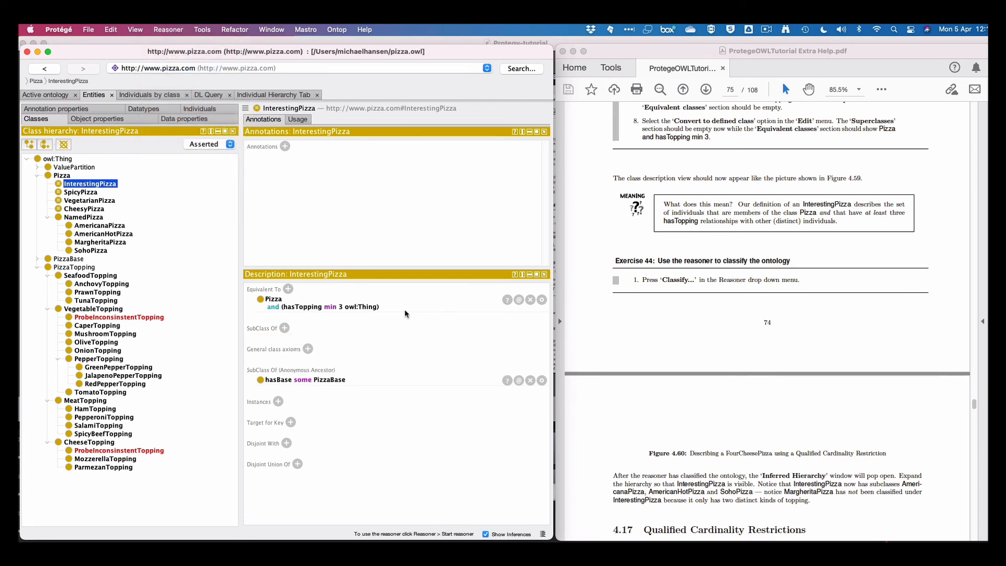
Read on to Exercise 45 in the tutorial PDF and create FourCheesePizza as a subclass of Pizza
scroll(703, 457, down, 10)
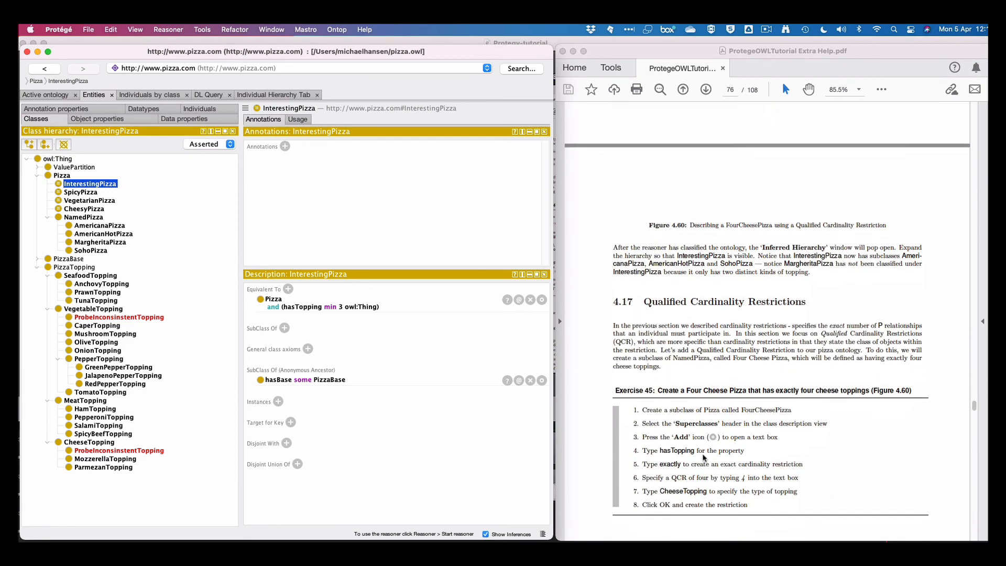
scroll(703, 457, down, 2)
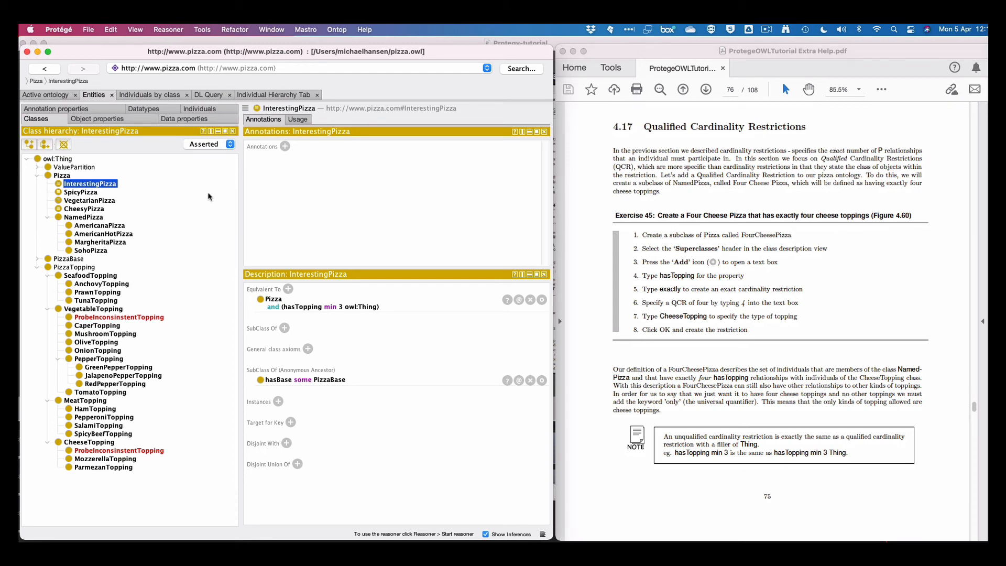
click(68, 174)
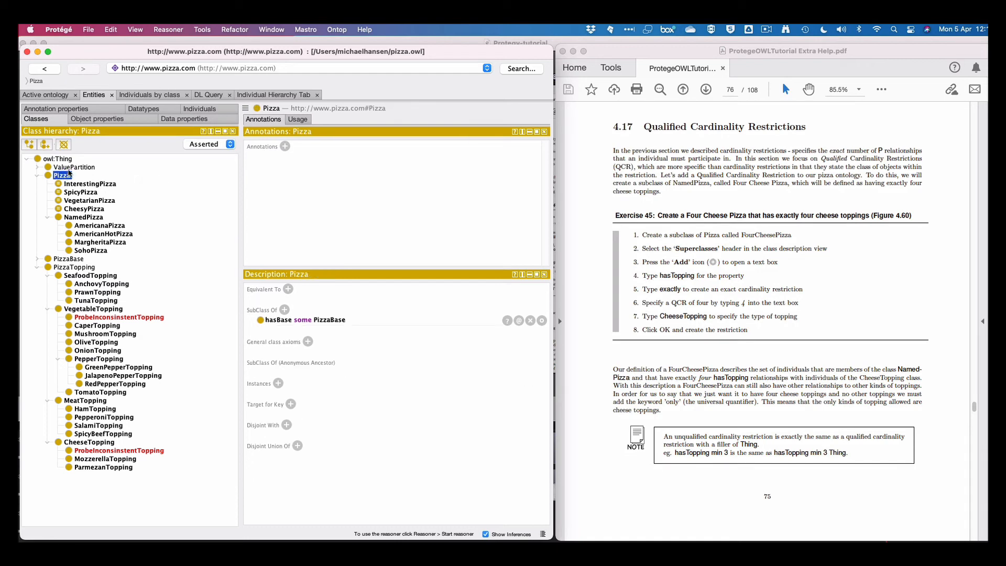
click(32, 145)
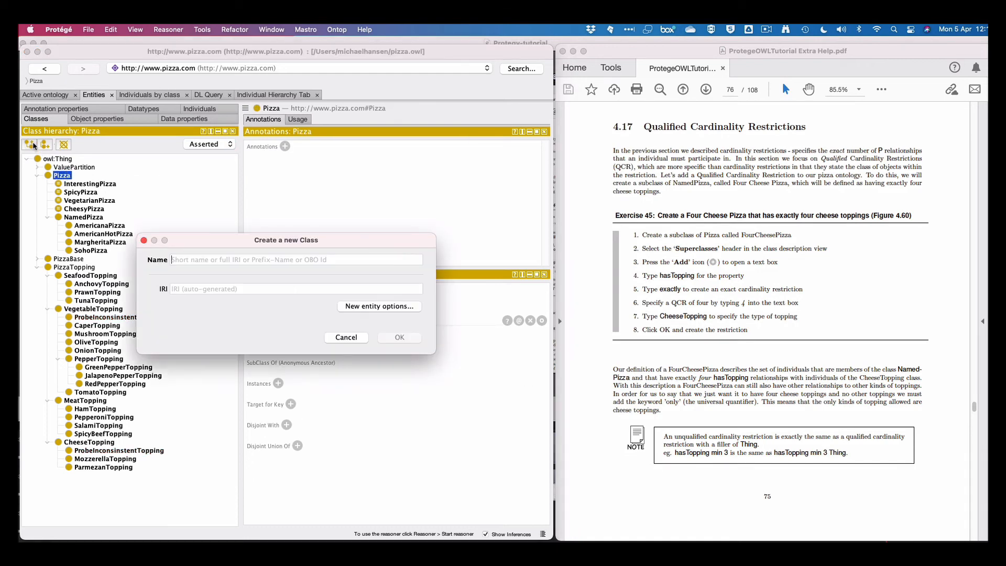
text(Fou)
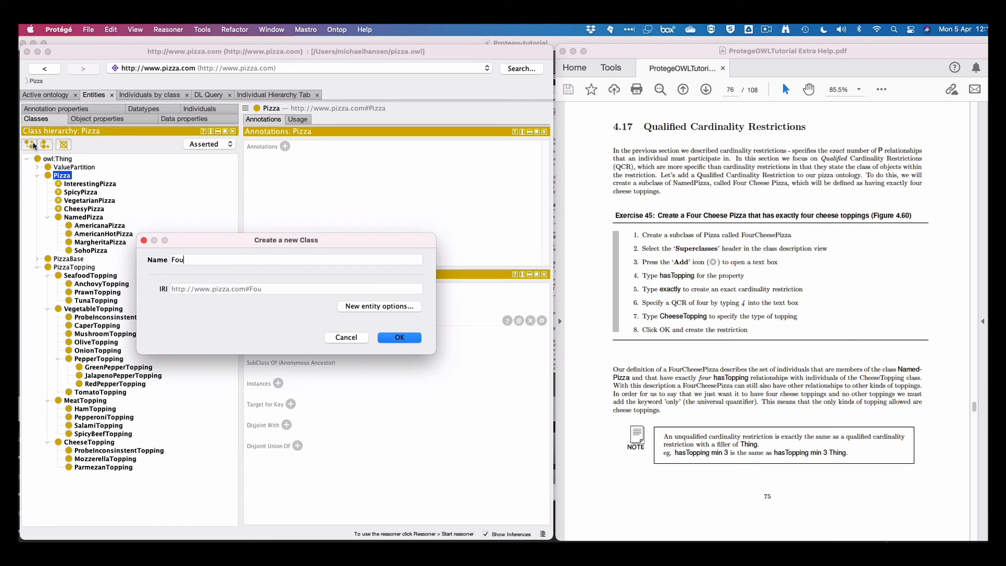
text(rCheesePizza)
click(398, 338)
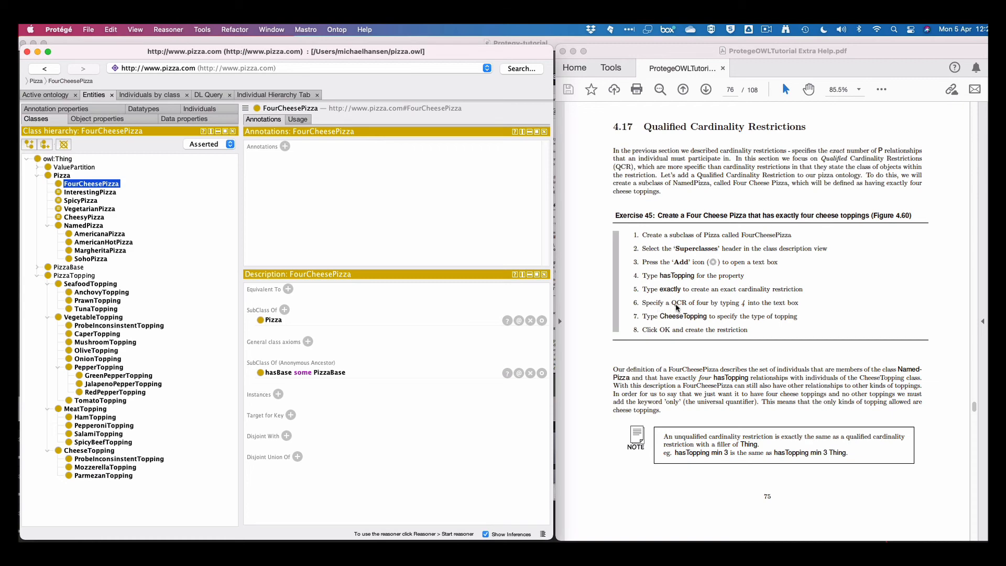
Look through the tutorial PDF around Exercise 45 and return to its instructions for FourCheesePizza
scroll(675, 307, down, 10)
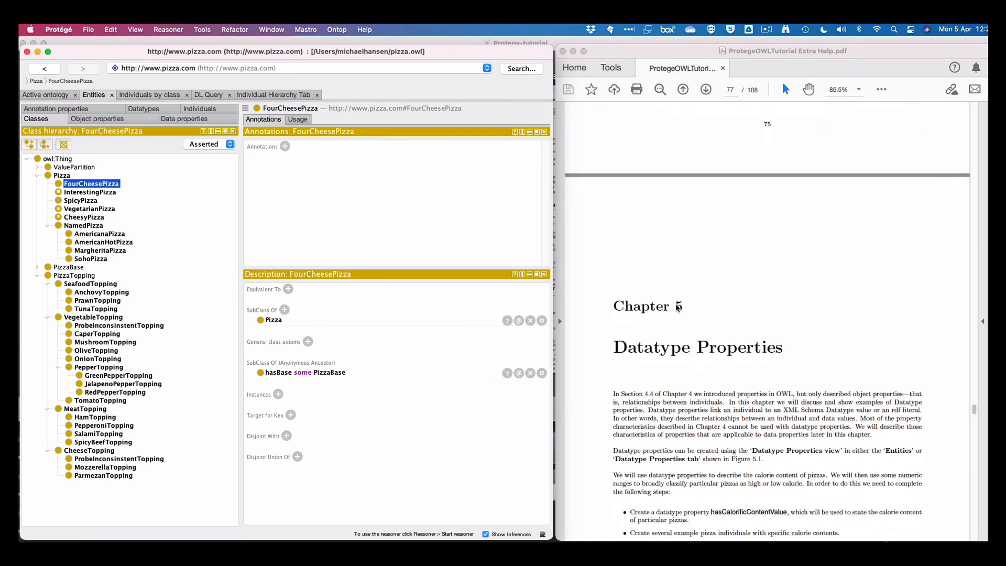
scroll(677, 307, up, 15)
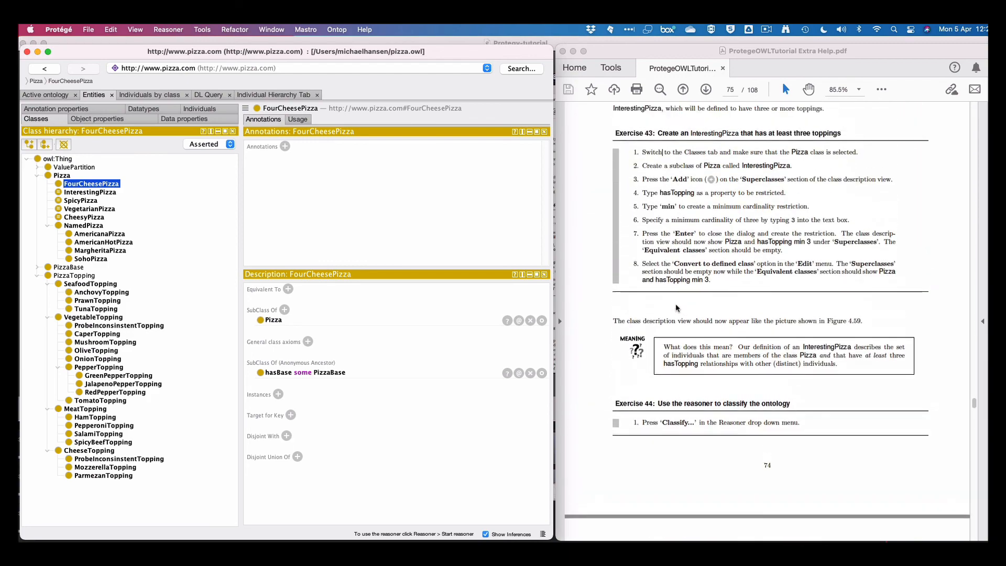
scroll(675, 307, down, 15)
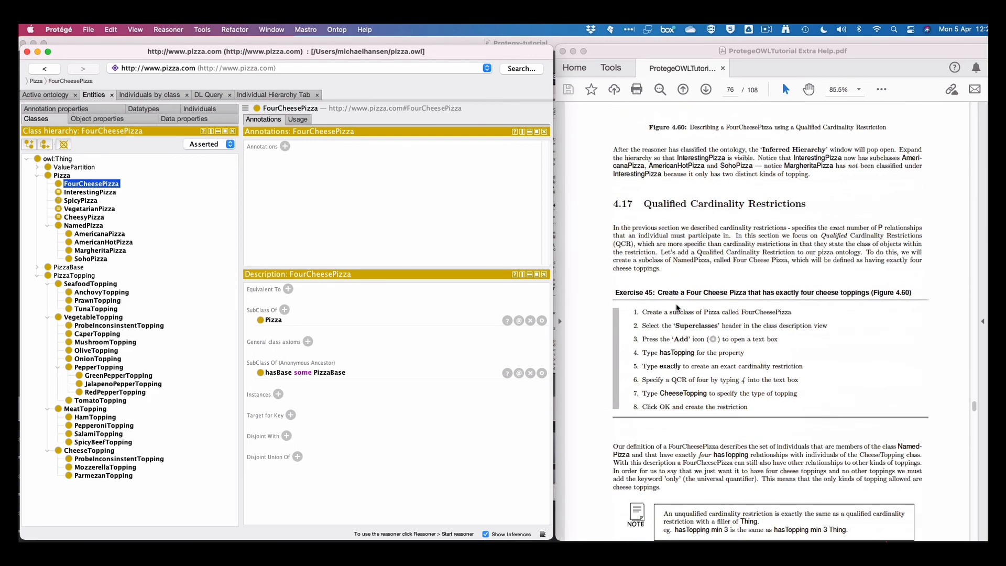
Add the superclass restriction "hasTopping exactly 4 CheeseTopping" to FourCheesePizza, following Exercise 45
scroll(676, 307, down, 8)
scroll(676, 308, up, 6)
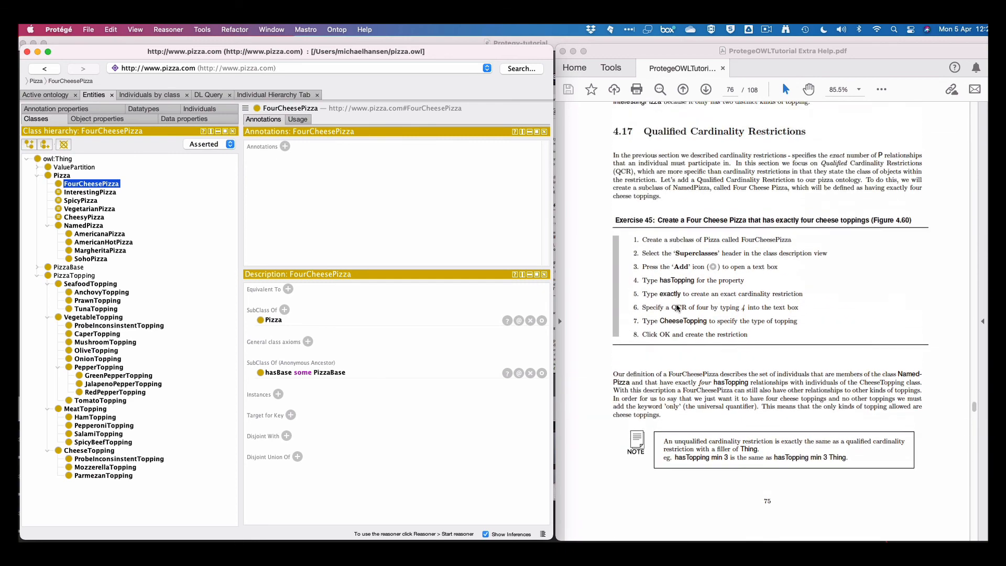
scroll(676, 307, up, 1)
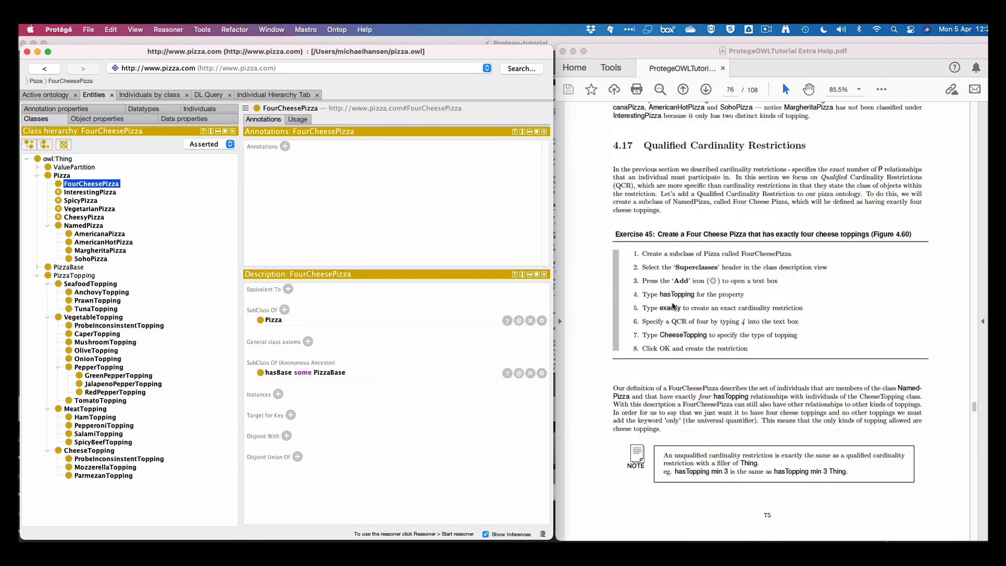
click(284, 309)
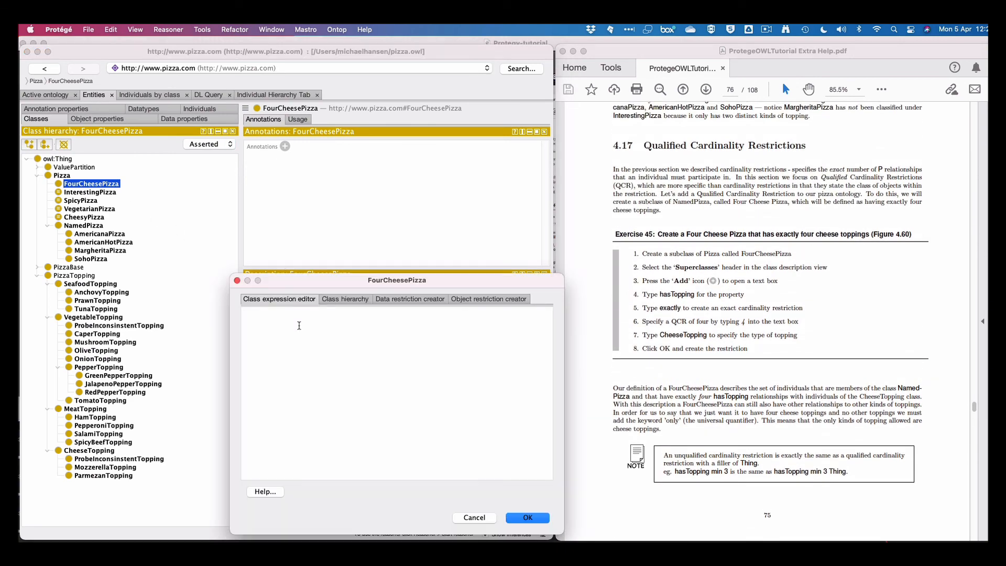
text(hasTopping min 3)
text(i9)
key(BackSpace)
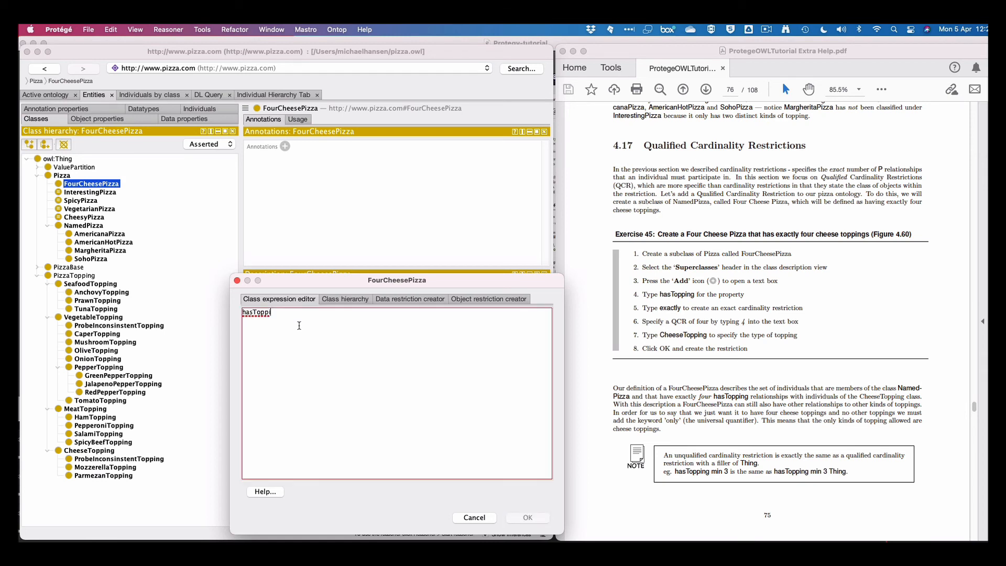
key(super+z)
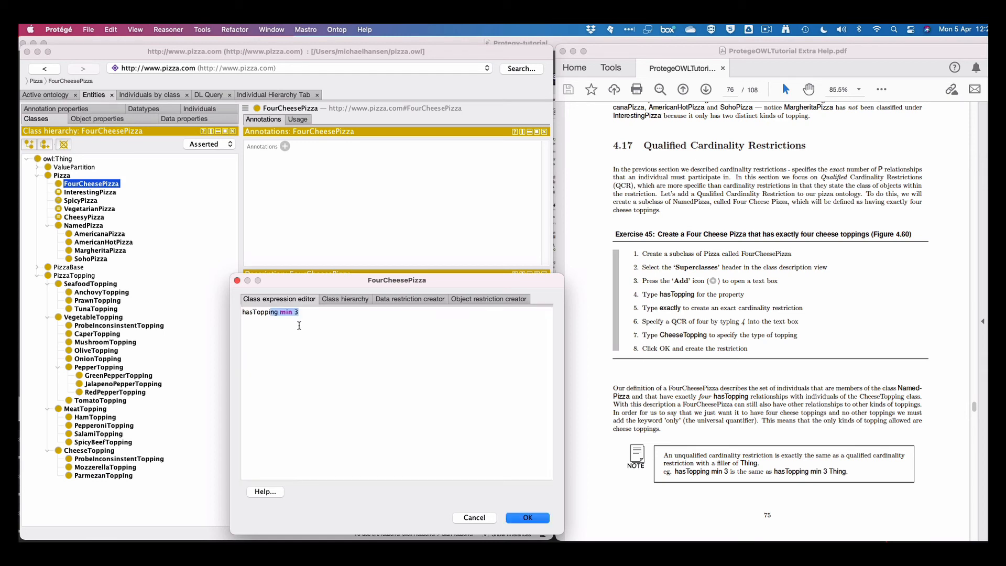
key(shift+Right)
key(shift+Right)
text(exac)
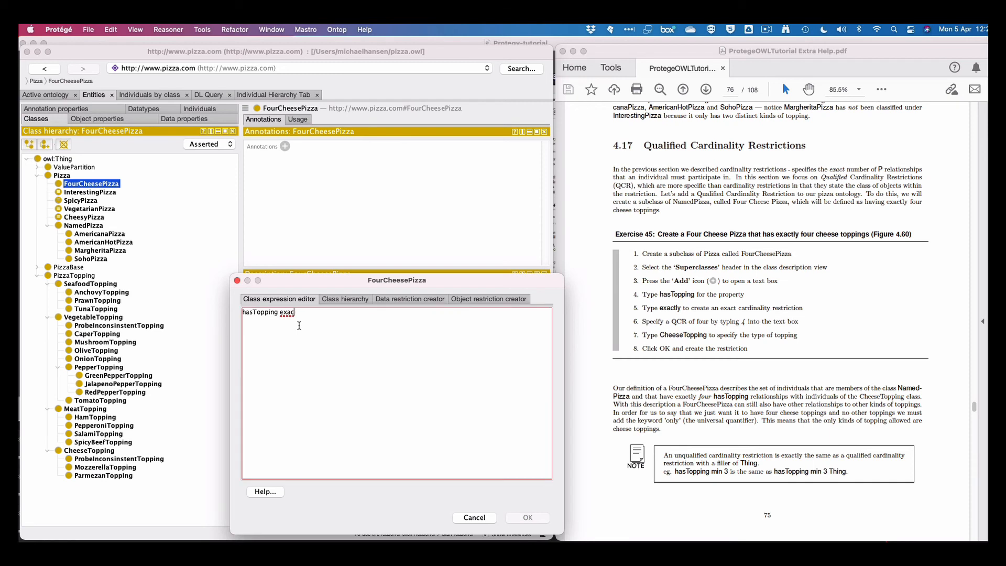
text(tly)
text(4)
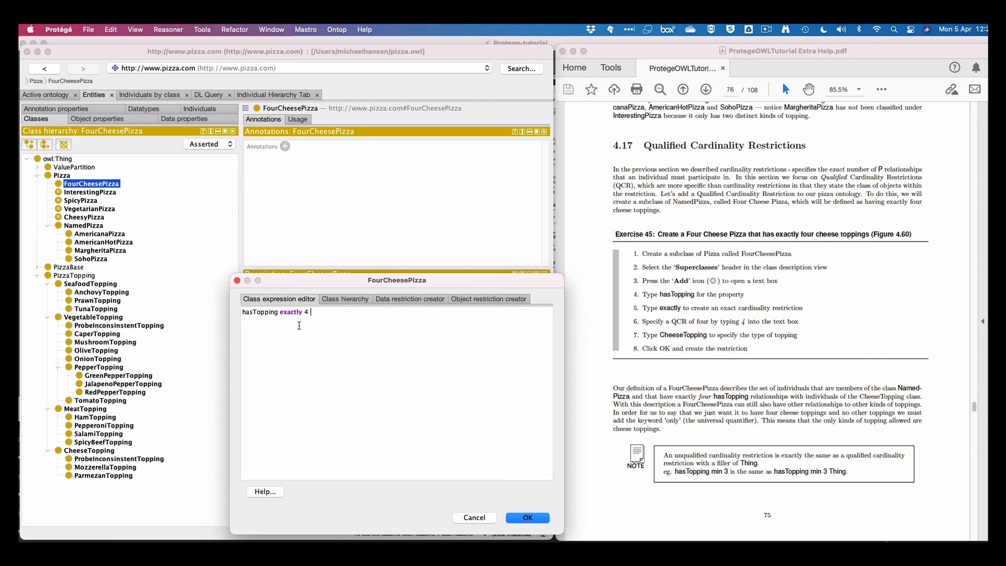
text(CheeseT)
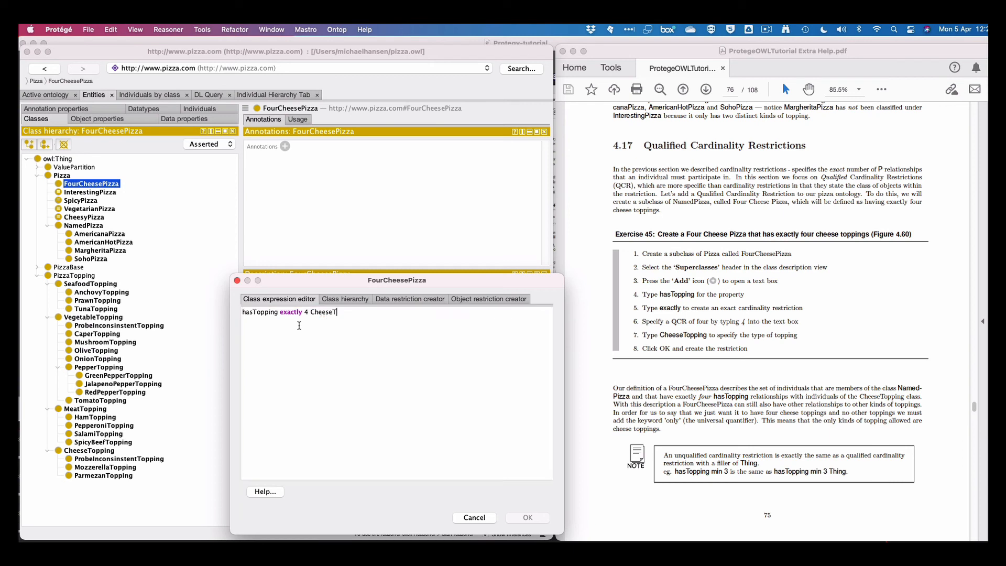
text(opping)
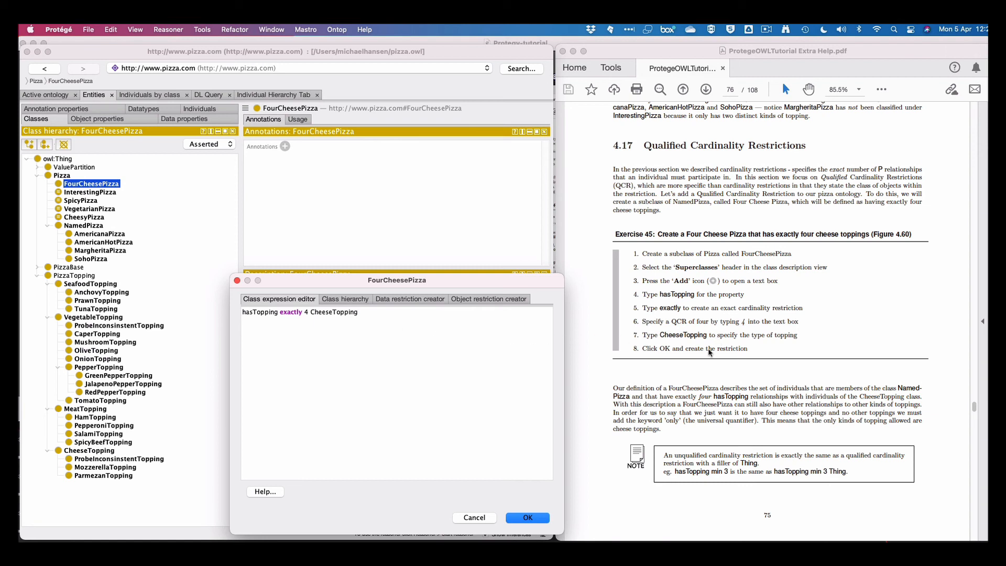
click(528, 518)
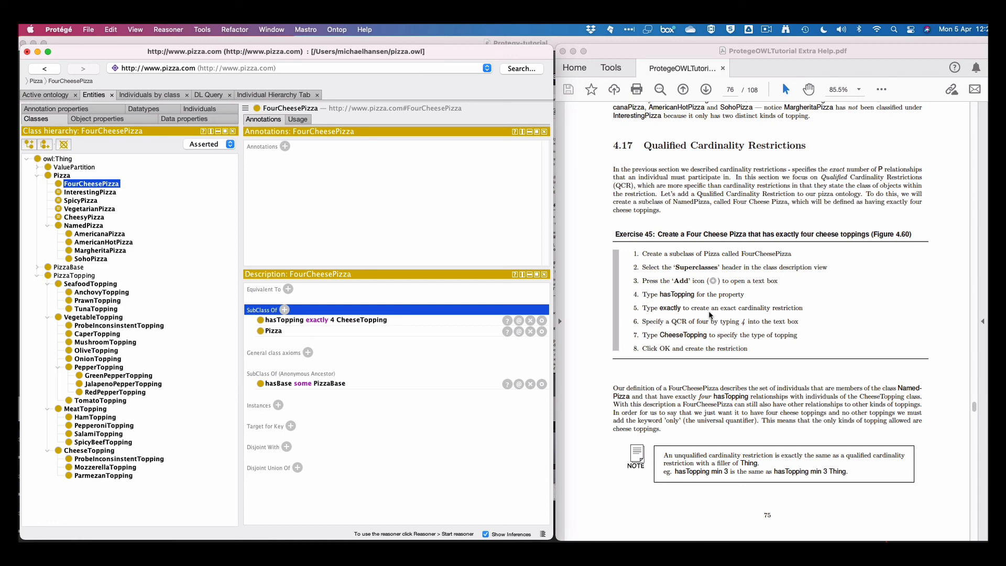
Read the tutorial notes below Exercise 45 and convert FourCheesePizza to a defined class
scroll(710, 315, down, 3)
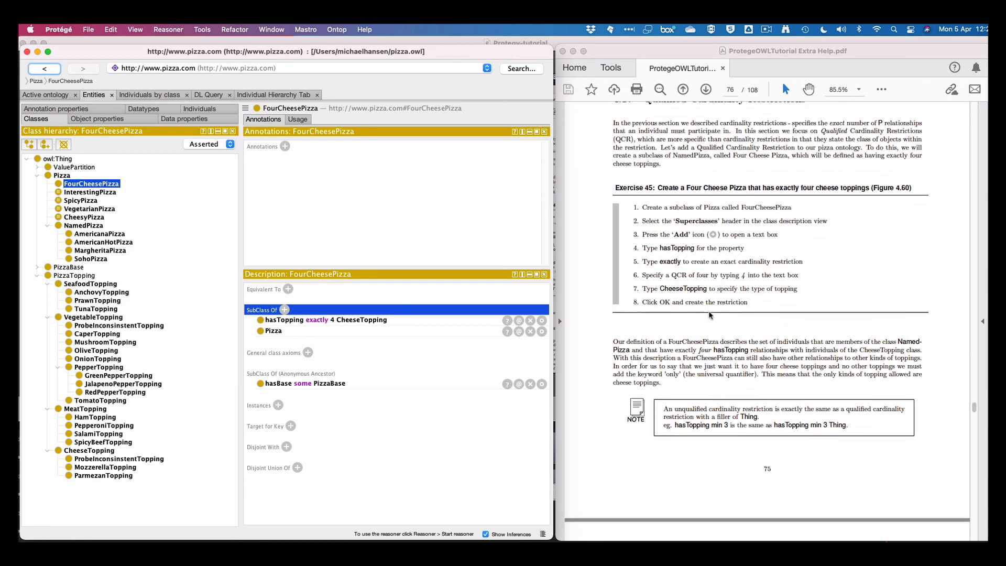
scroll(710, 315, down, 5)
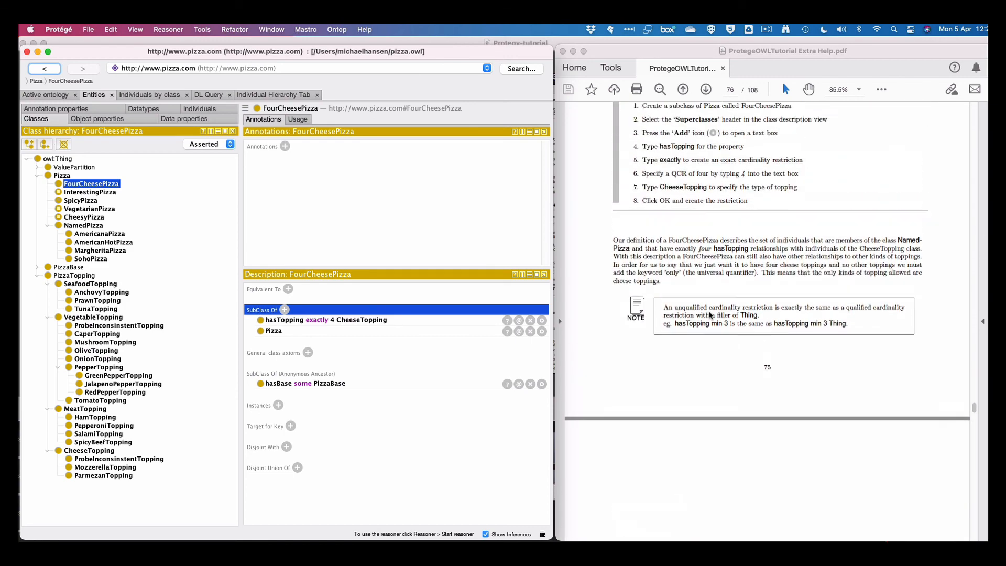
scroll(710, 315, up, 2)
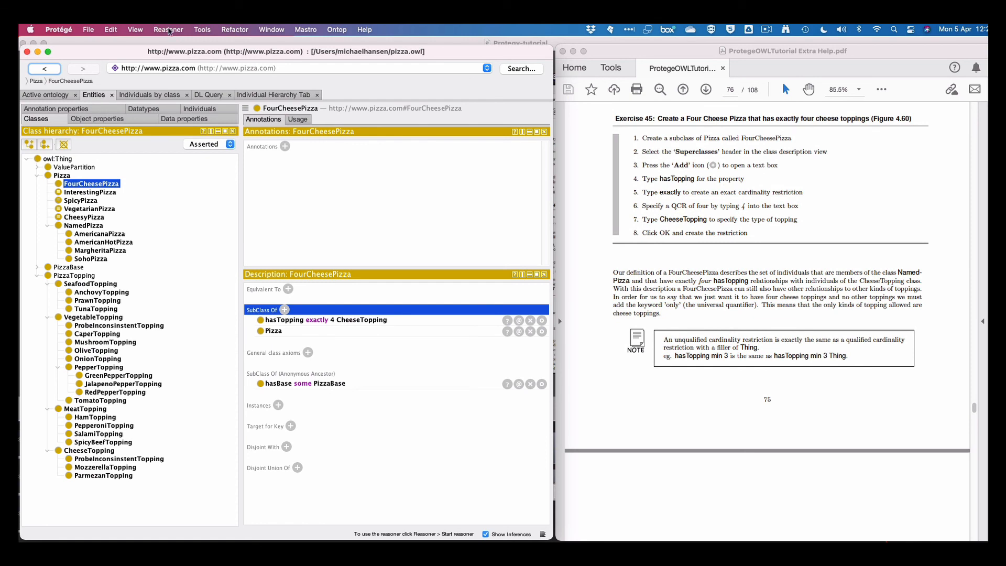
click(111, 29)
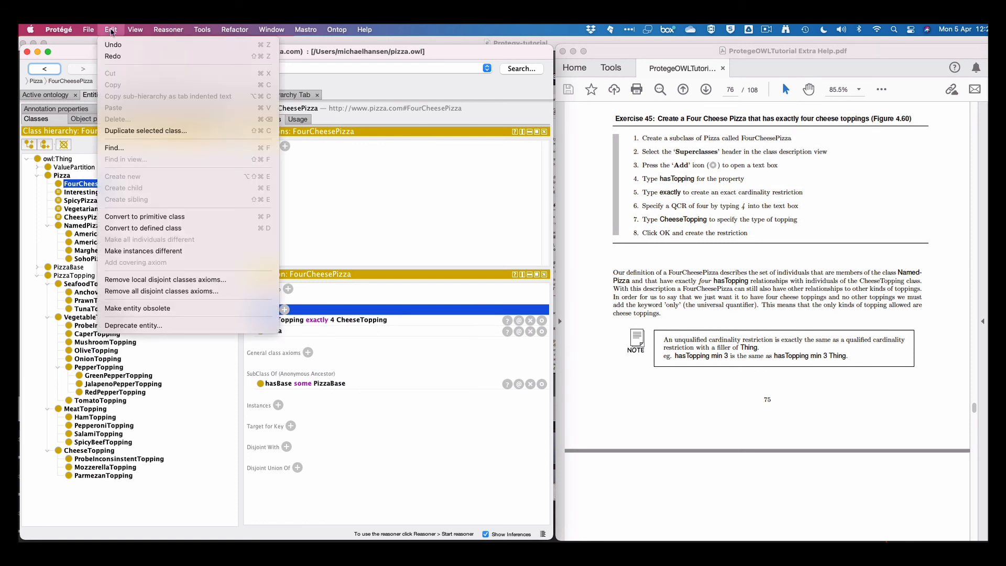
click(140, 229)
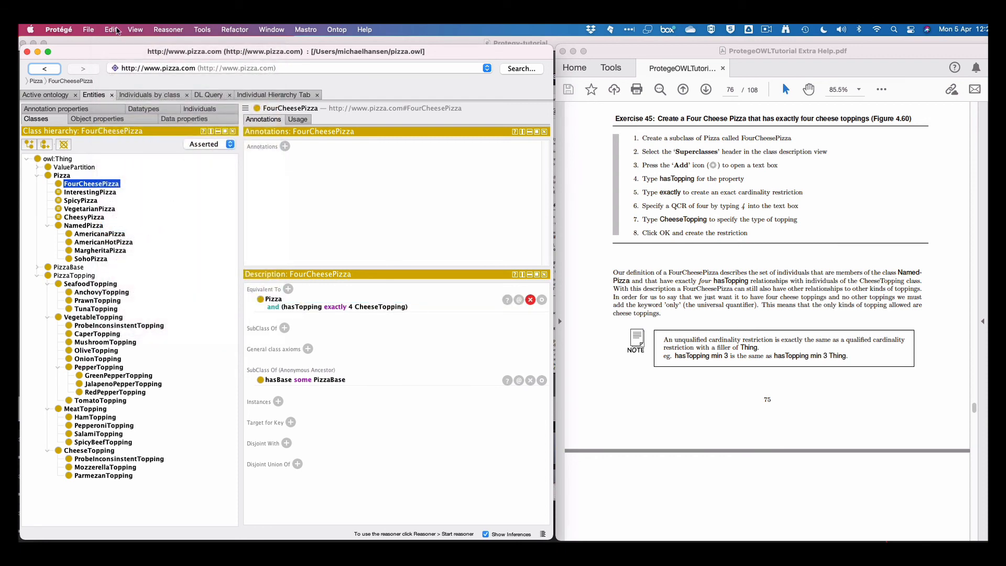
Start the reasoner and show the inferred class hierarchy to check where FourCheesePizza is classified
click(161, 29)
click(166, 44)
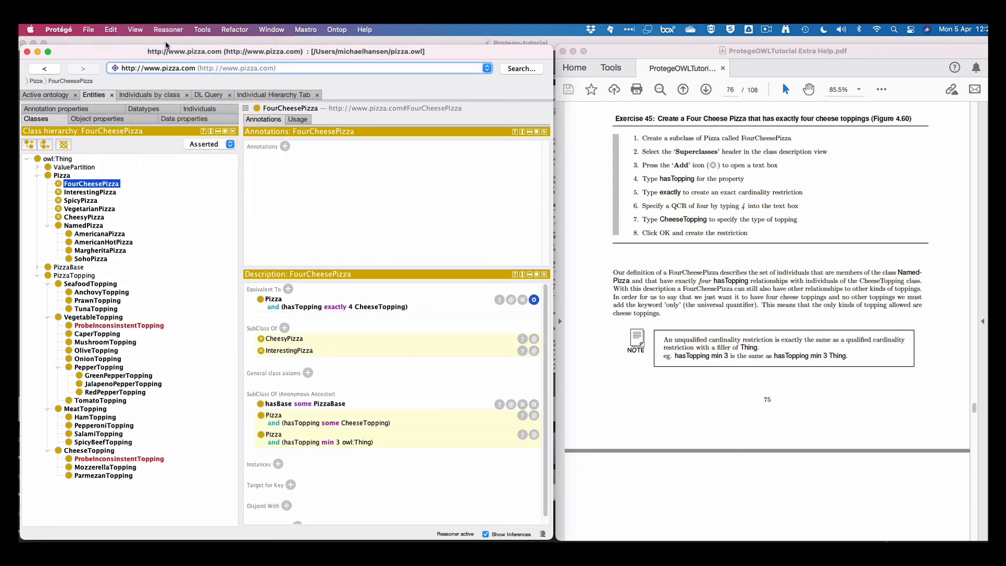
click(212, 145)
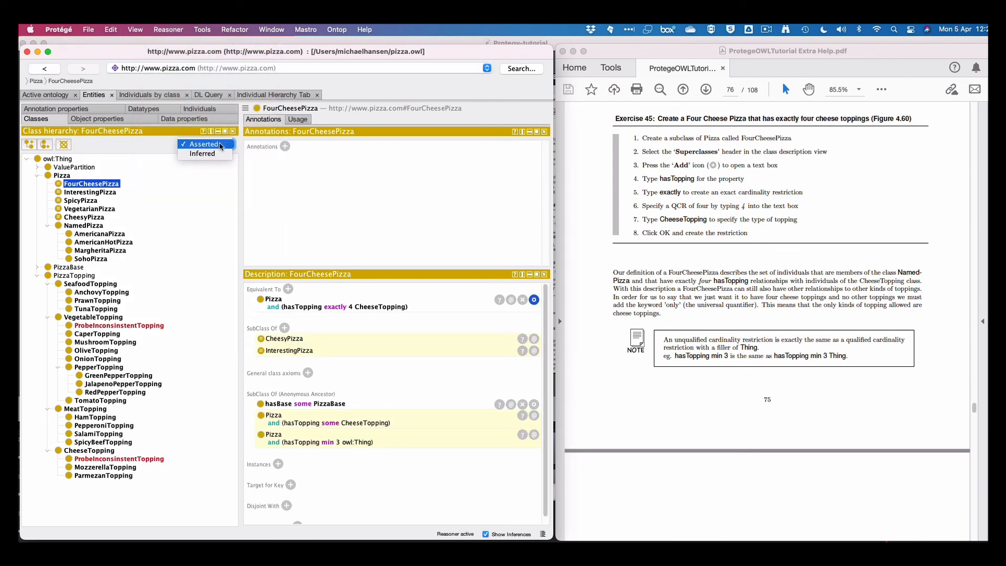
click(215, 154)
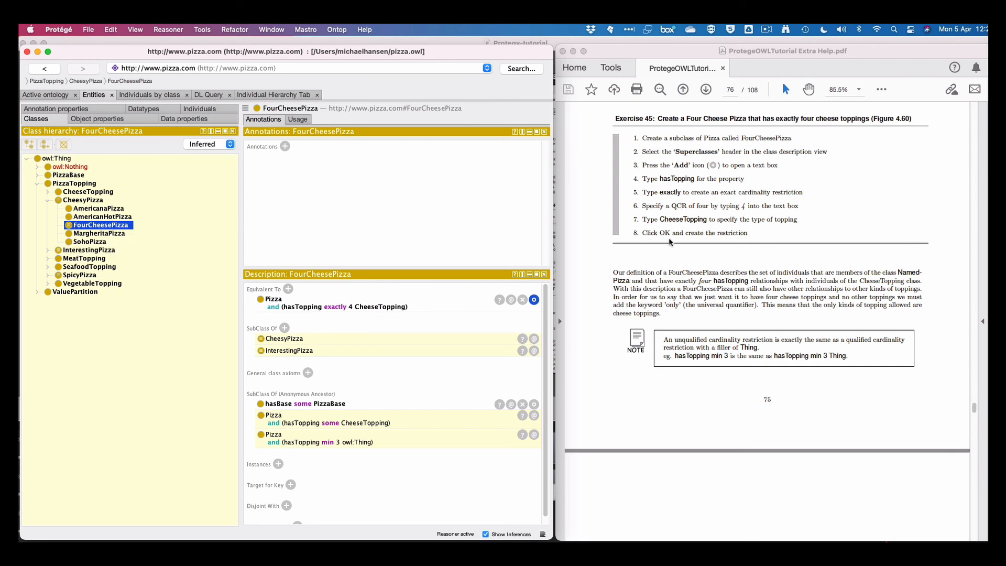
scroll(668, 241, down, 1)
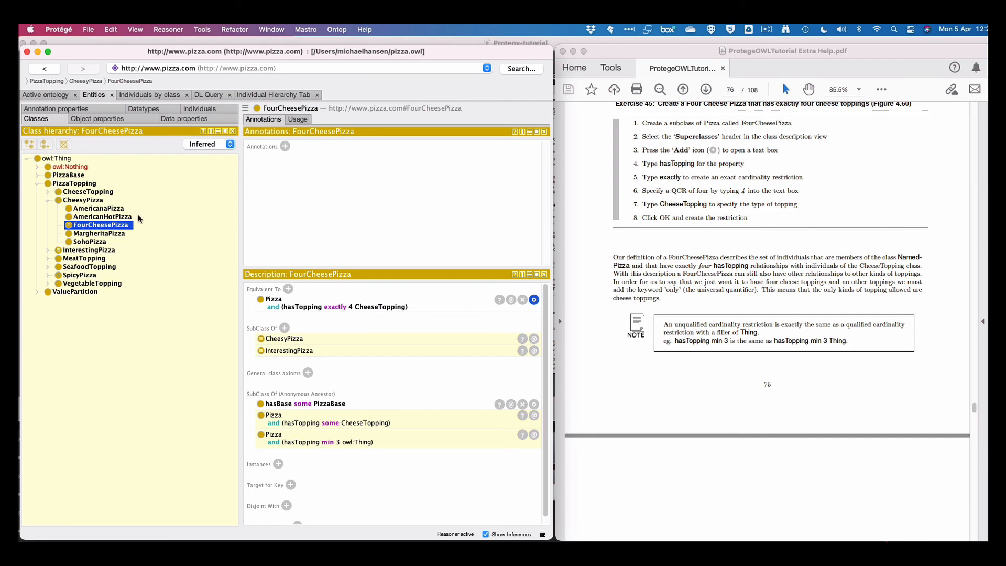
Switch the class hierarchy back to Asserted and stop the reasoner
click(204, 144)
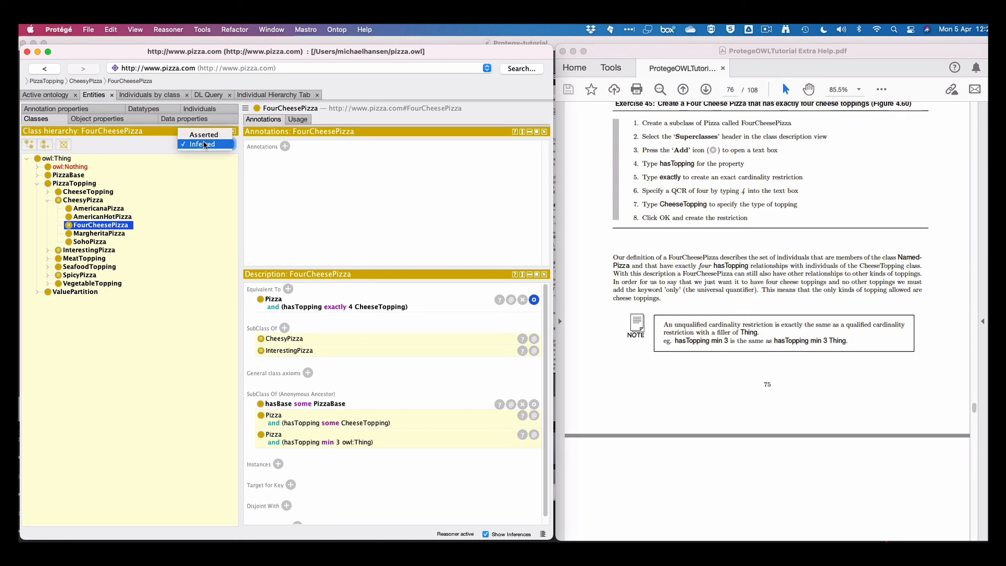
click(204, 134)
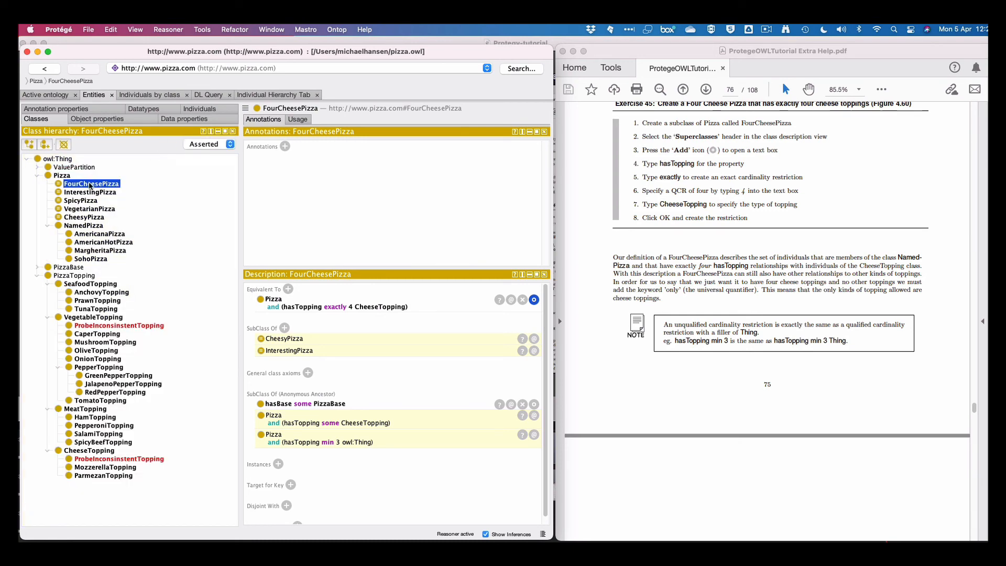
click(112, 30)
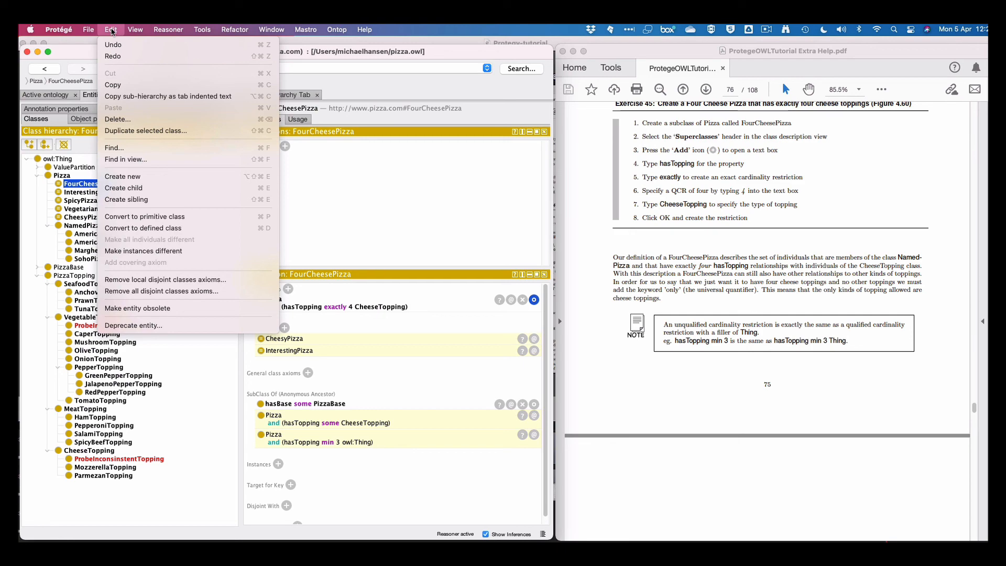
click(322, 343)
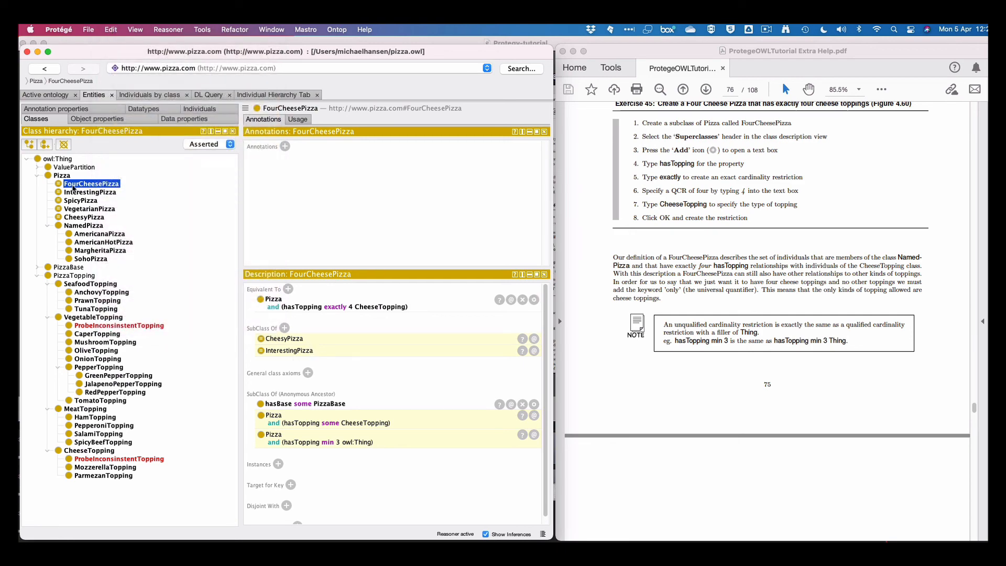
click(167, 30)
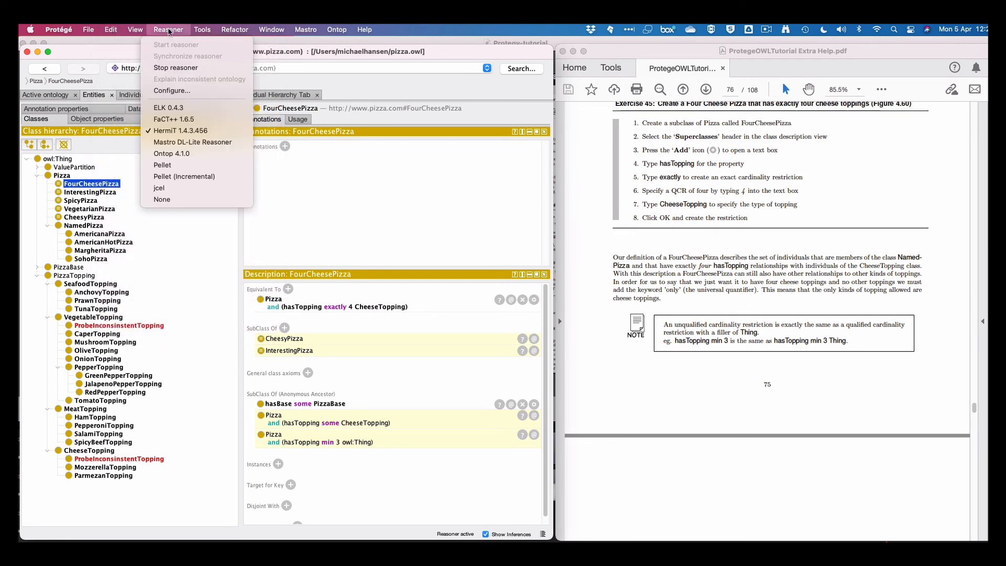
click(174, 68)
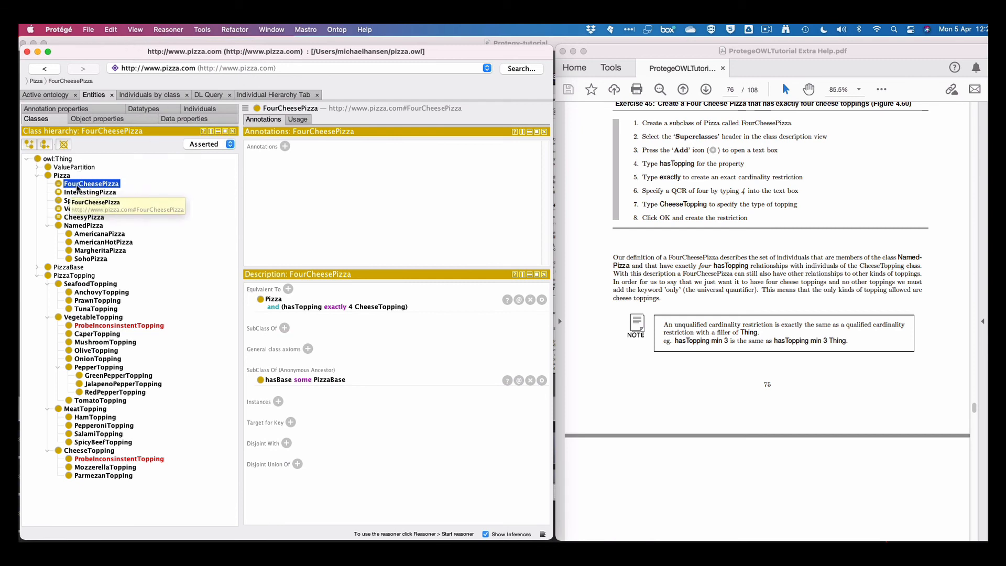
Run the reasoner once more on the asserted hierarchy with FourCheesePizza selected, and stop it again
click(177, 31)
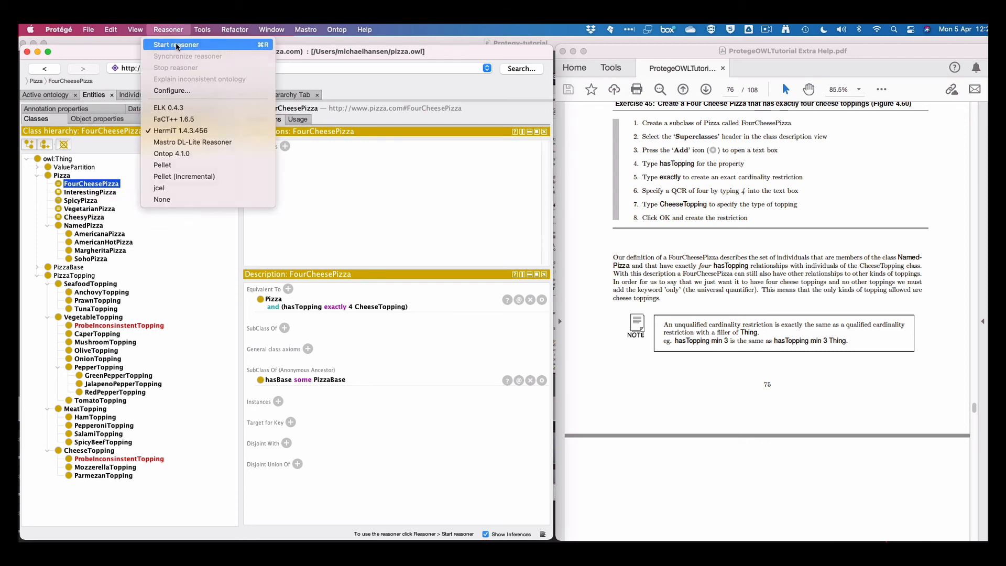
click(177, 45)
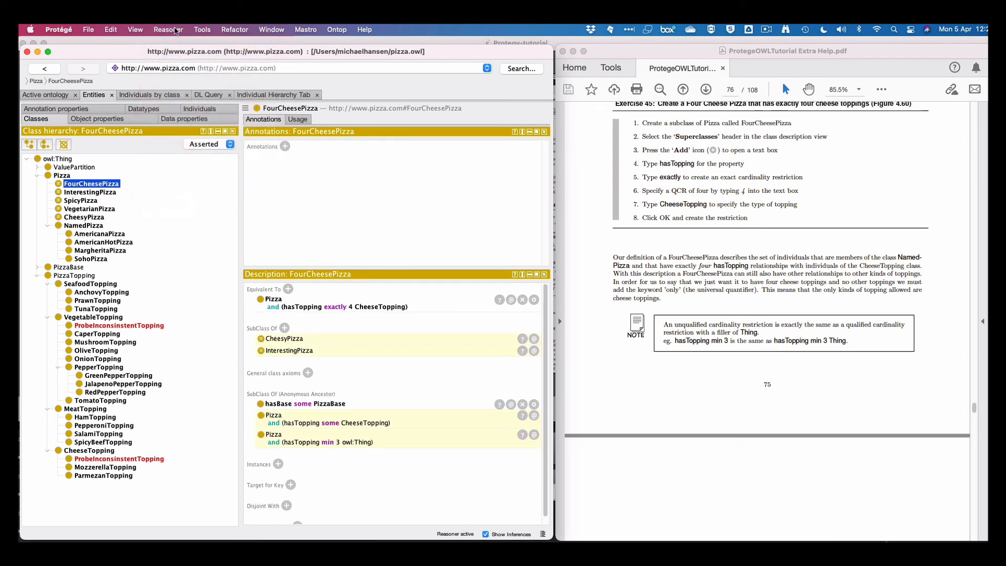
click(176, 30)
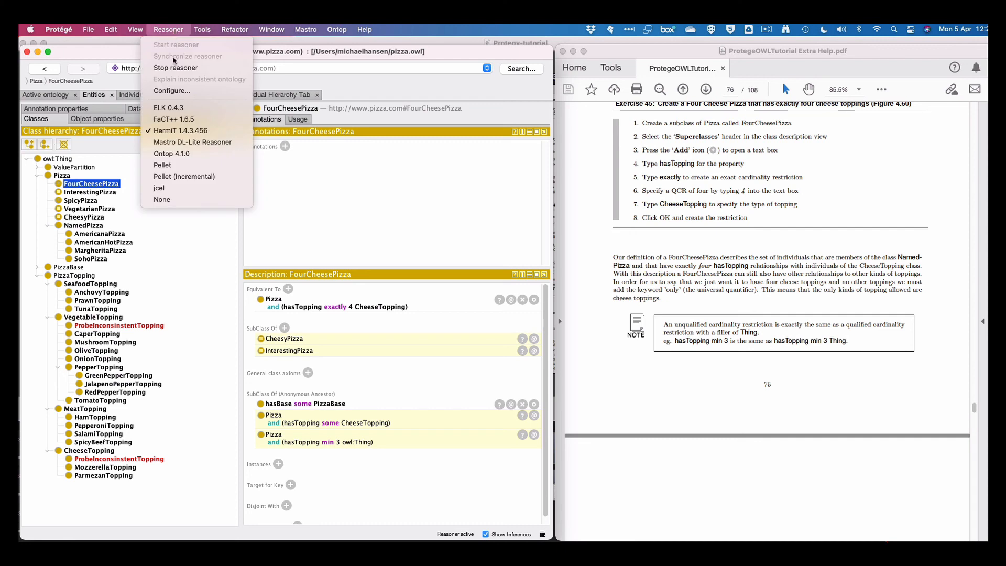
click(174, 65)
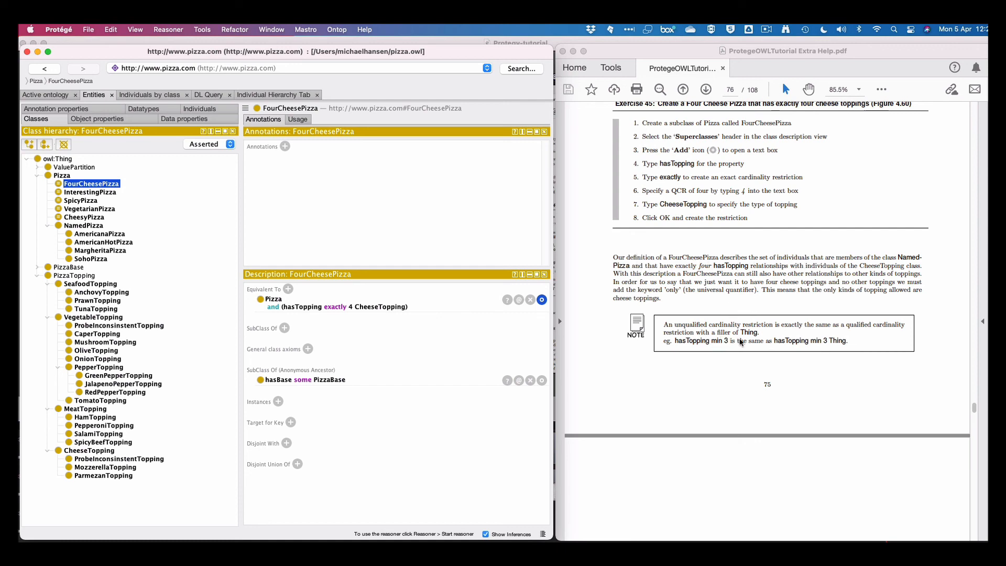
Read on in the tutorial PDF through the Chapter 5 introduction to datatype properties, up to Exercise 46
scroll(740, 342, down, 10)
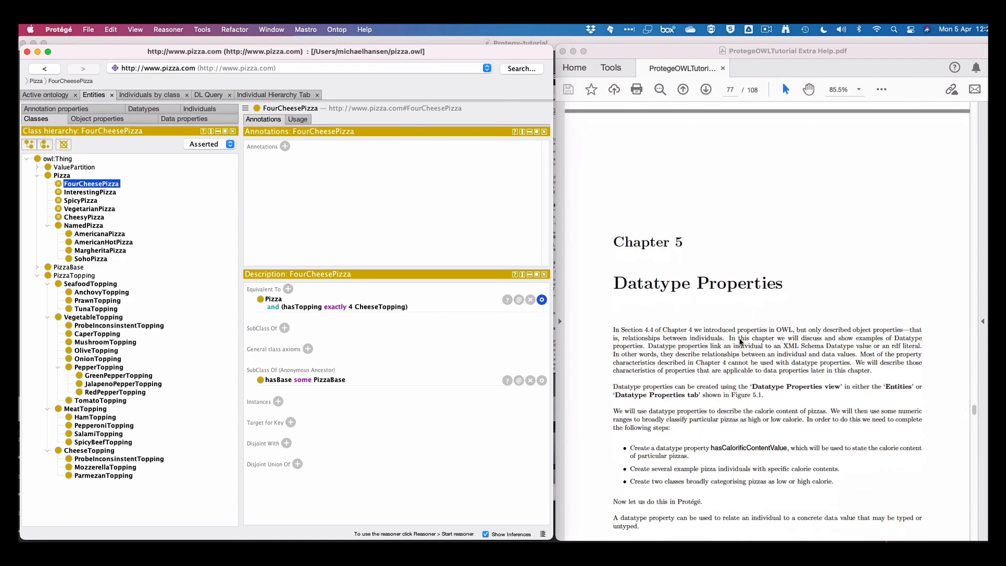
scroll(740, 342, down, 5)
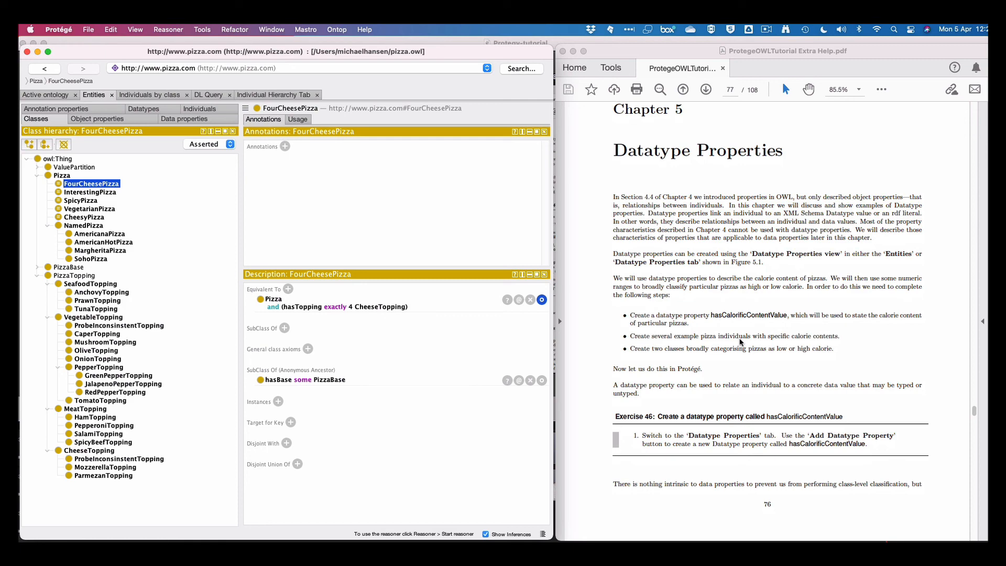
scroll(740, 341, up, 3)
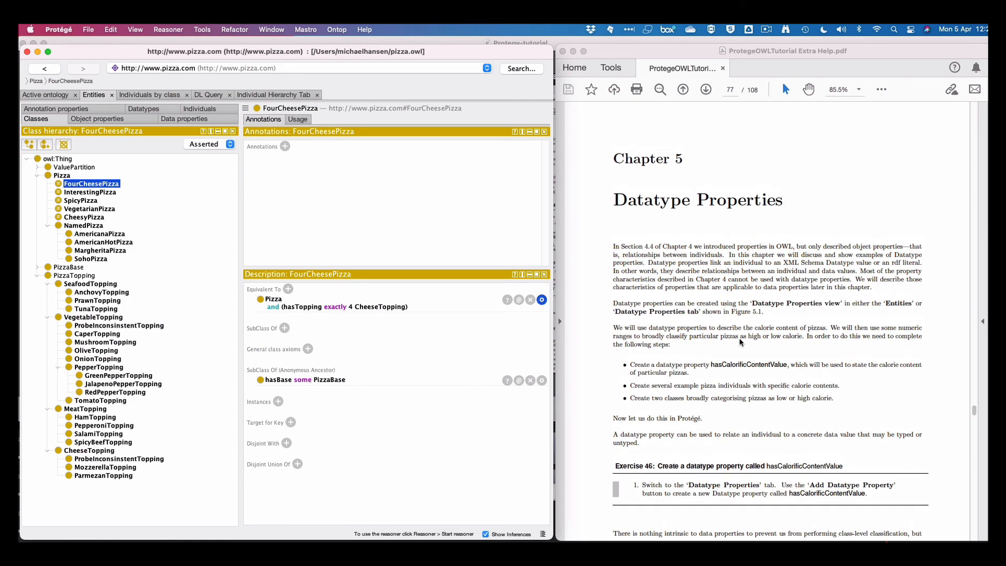
scroll(740, 341, down, 3)
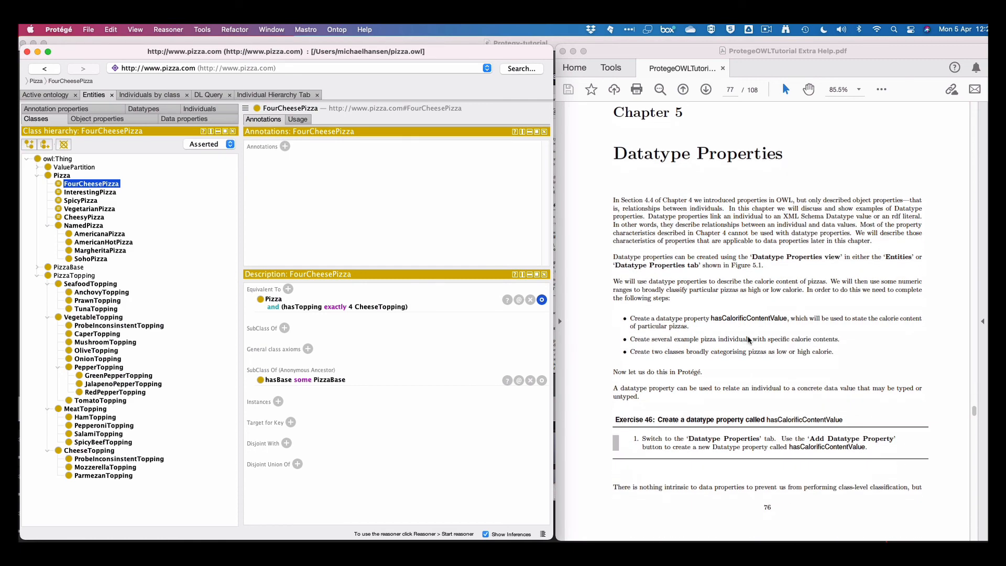